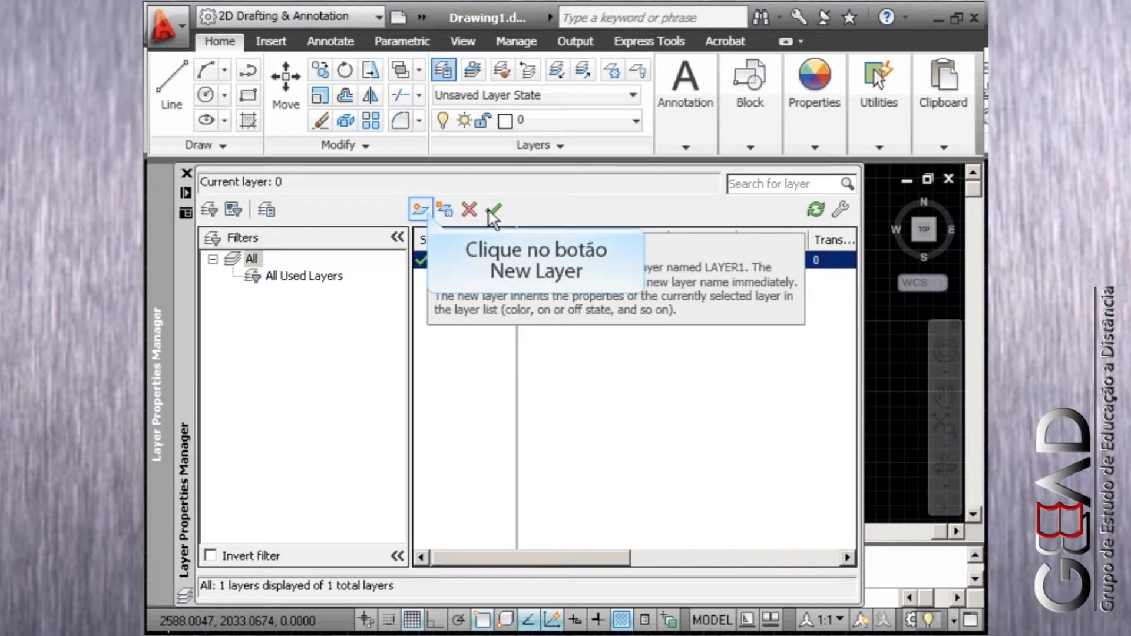
# Create a new layer named camada-1
pyautogui.click(421, 210)
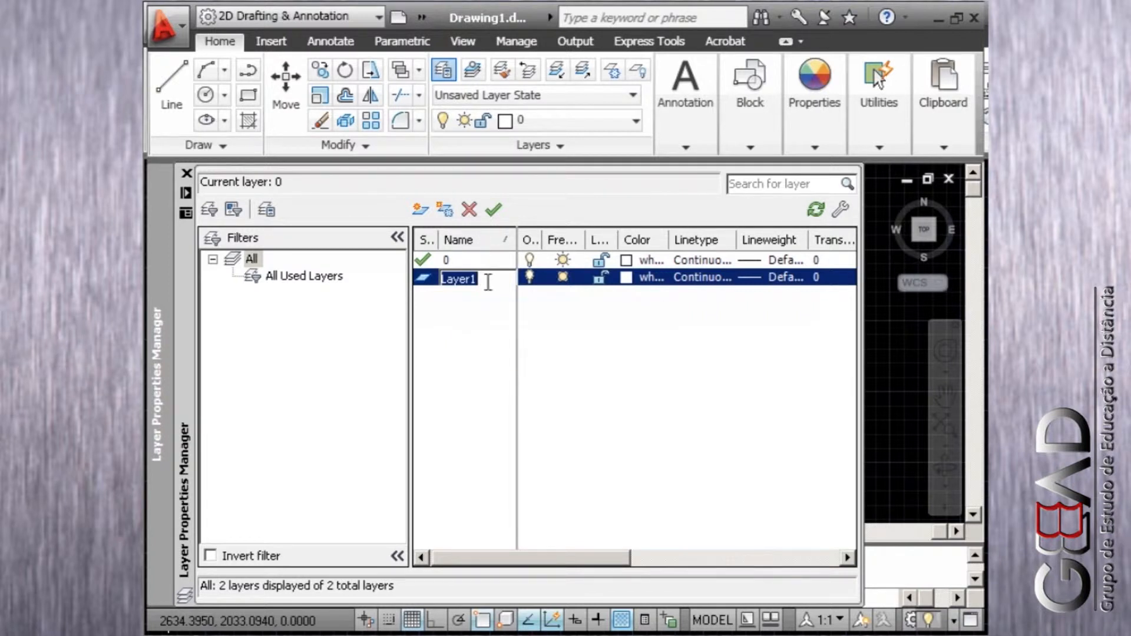
pyautogui.write('camada-1')
pyautogui.press('Return')
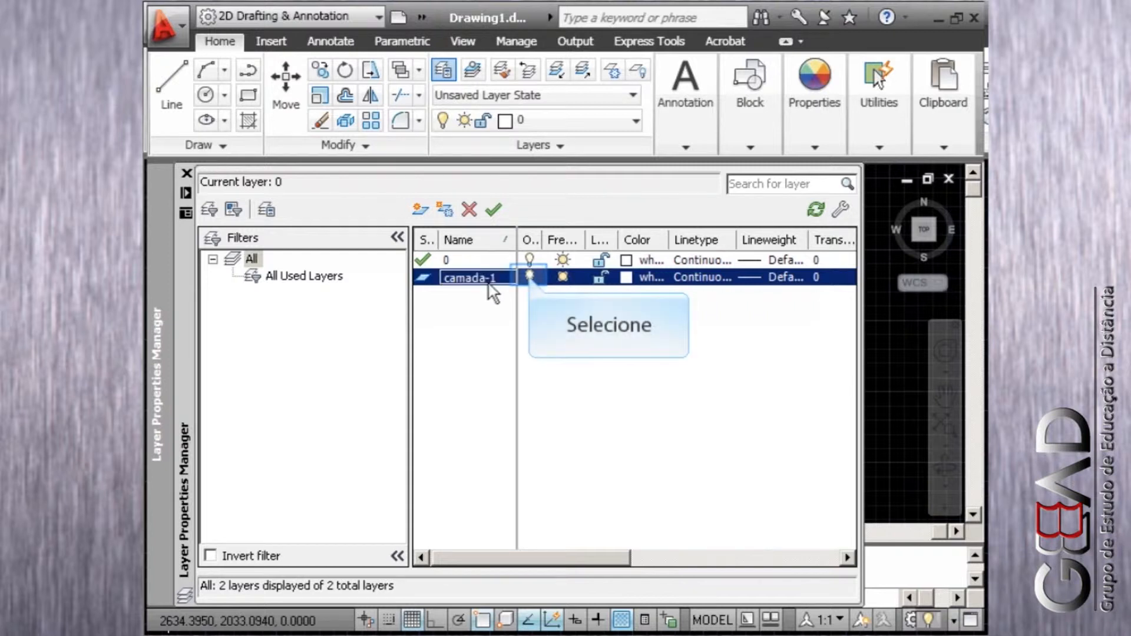
# Toggle the on/off, freeze and lock states of the camada-1 layer, switching each one back to its original state
pyautogui.click(530, 277)
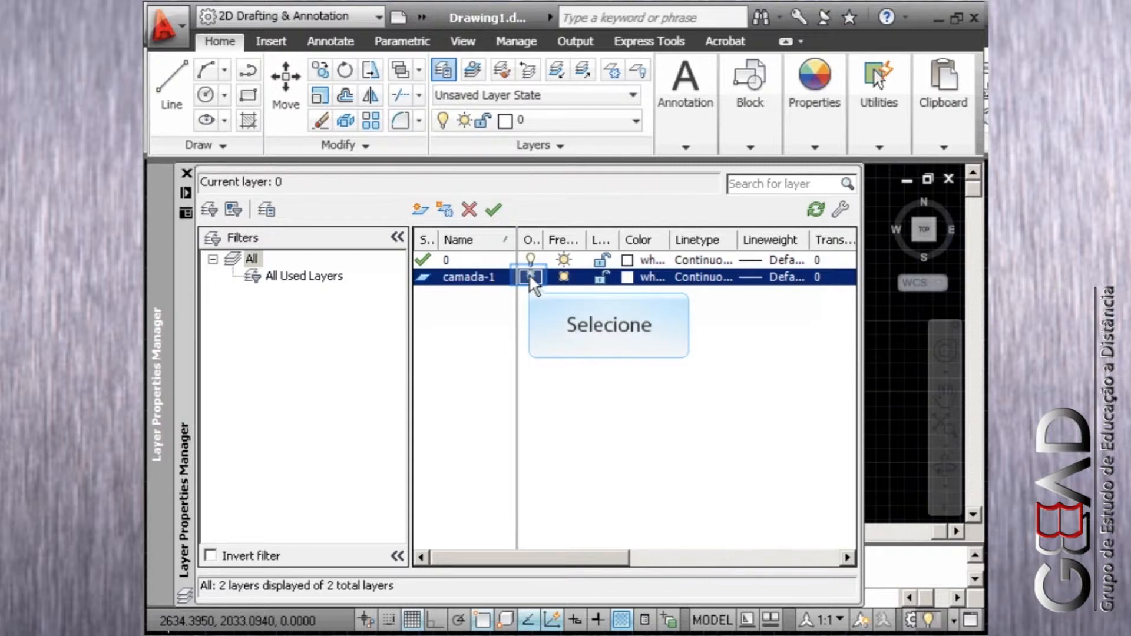
pyautogui.click(531, 277)
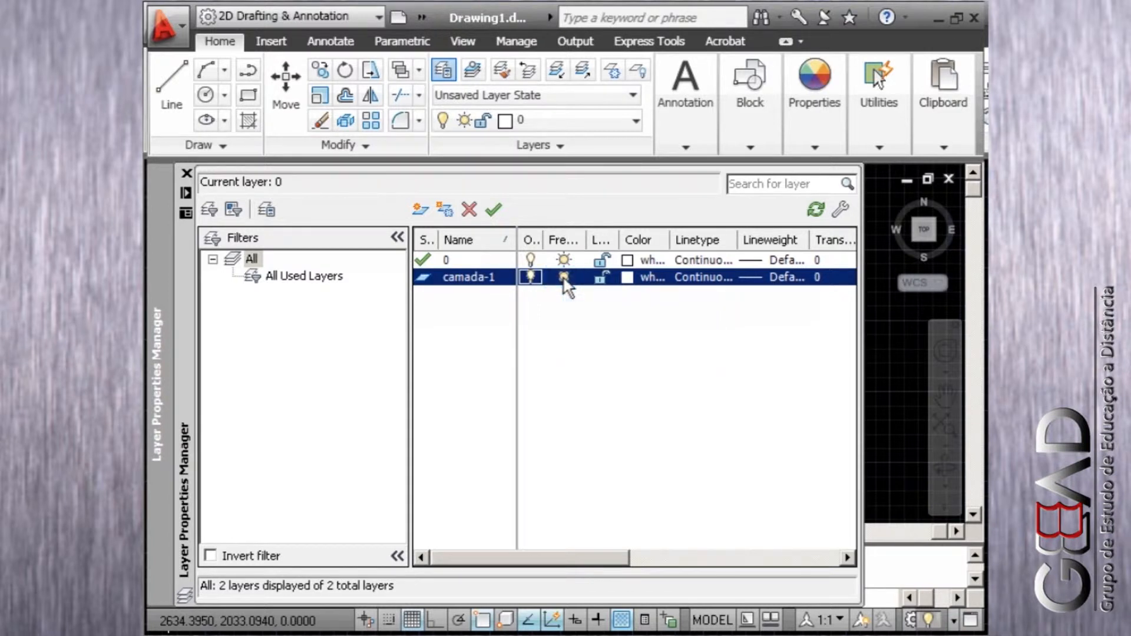
pyautogui.click(564, 278)
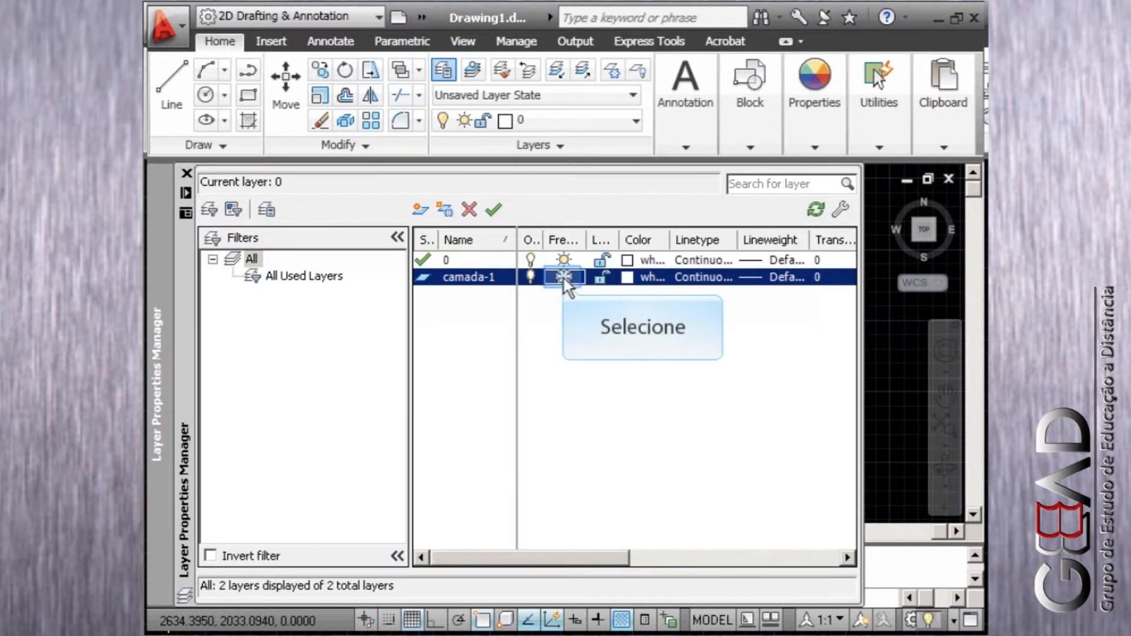
pyautogui.click(564, 278)
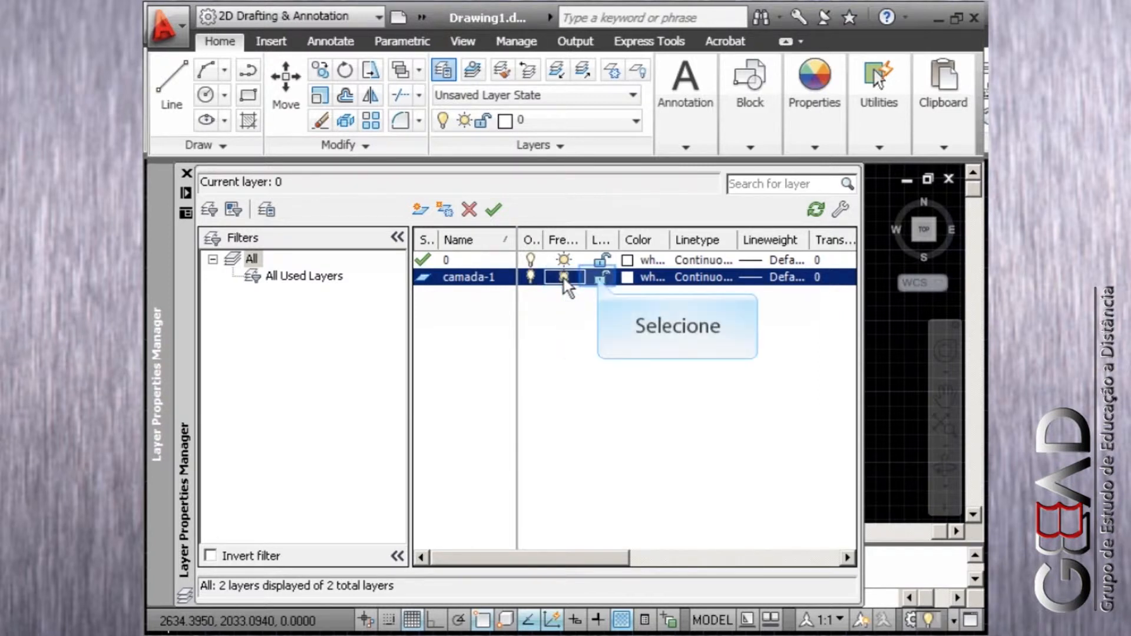
pyautogui.click(599, 280)
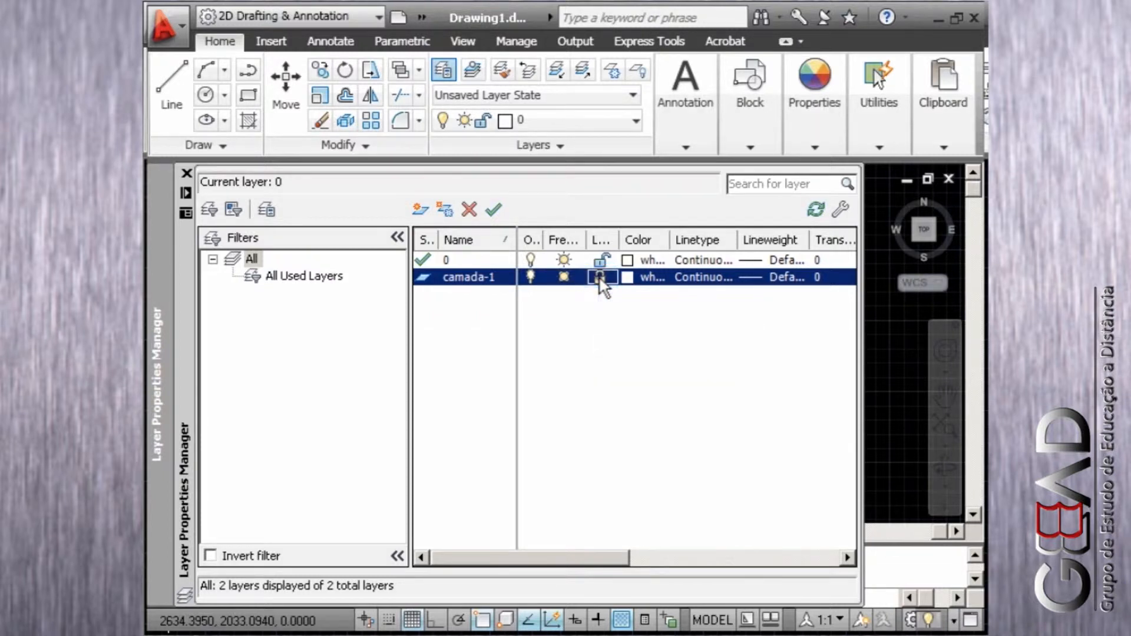
pyautogui.click(600, 279)
# Set the colour of the camada-1 layer to red
pyautogui.click(629, 277)
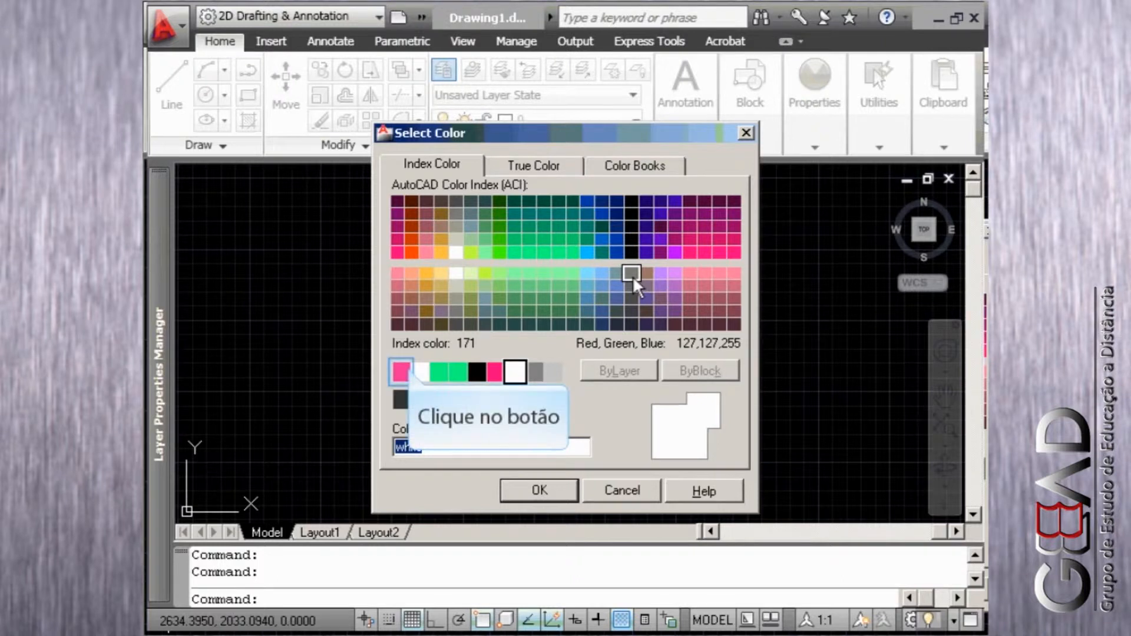
pyautogui.click(402, 371)
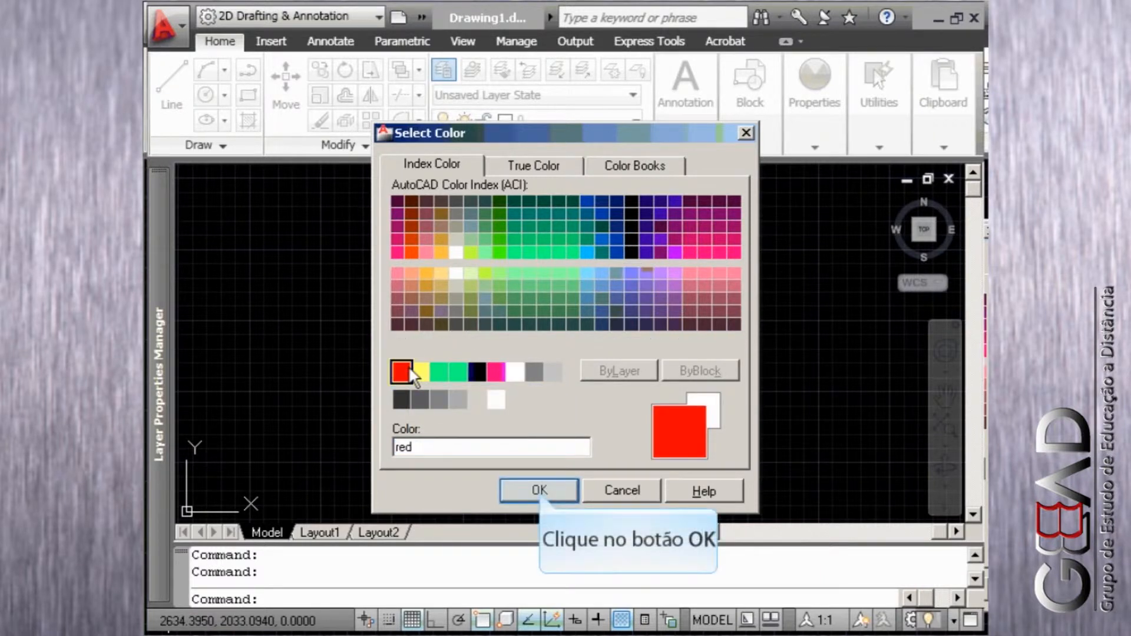
pyautogui.click(540, 490)
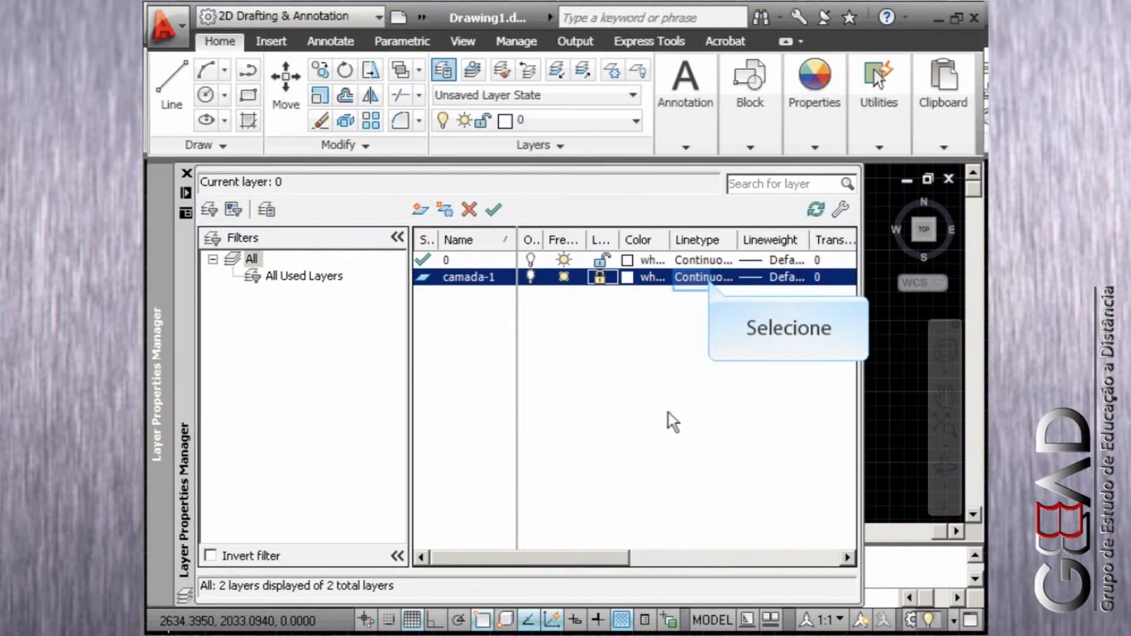
# Load the DASHED2 linetype from acadiso.lin and assign it to the camada-1 layer
pyautogui.click(693, 279)
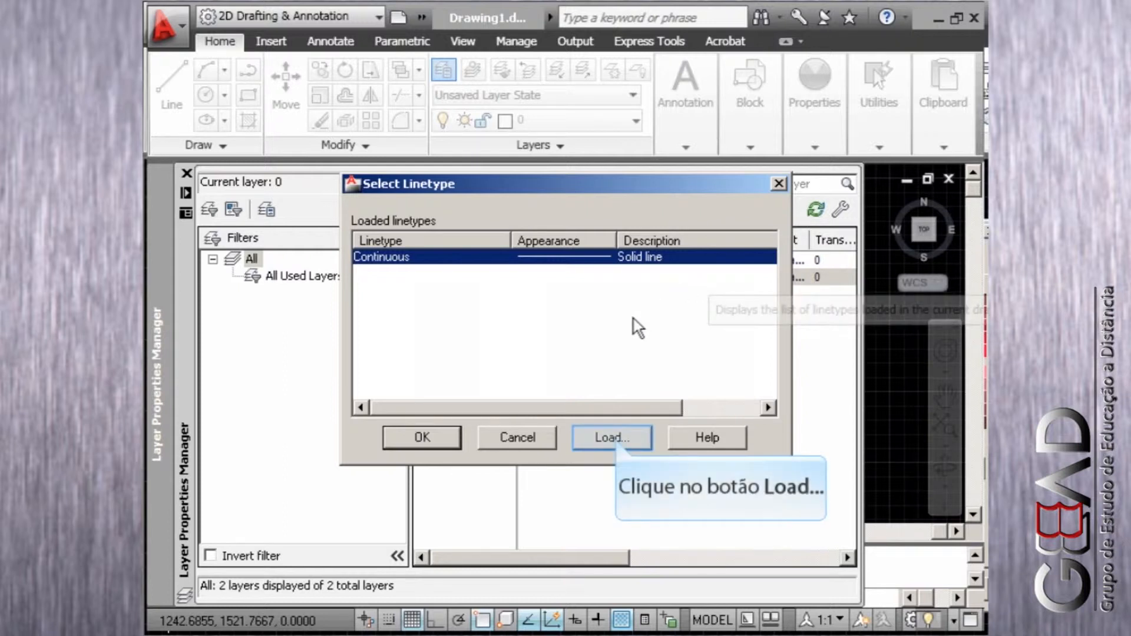
pyautogui.click(616, 437)
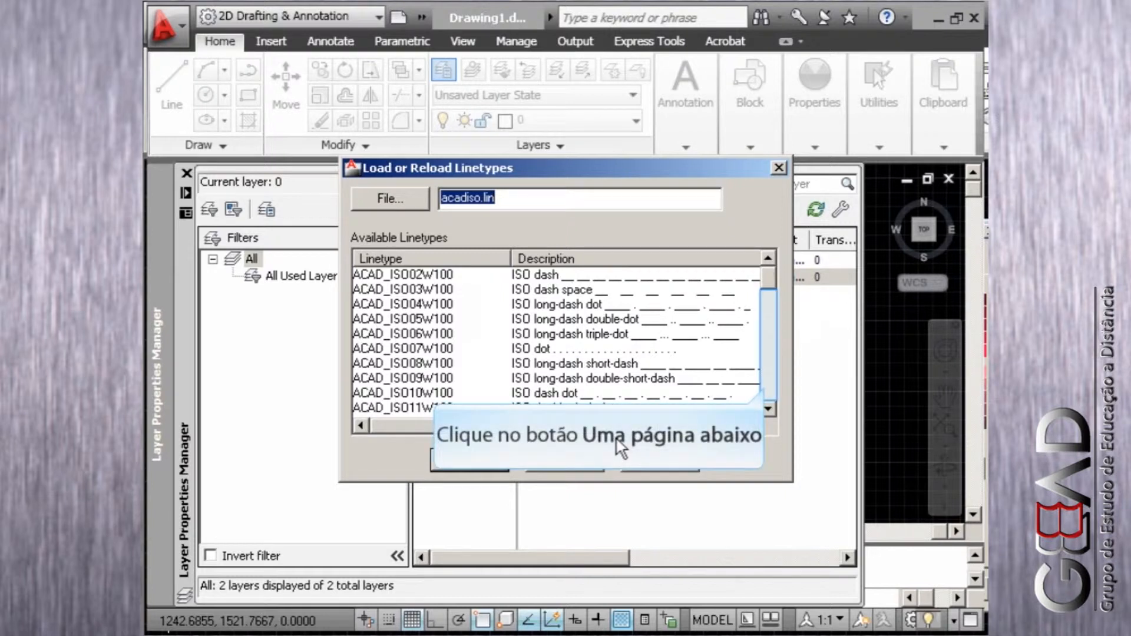
pyautogui.click(767, 388)
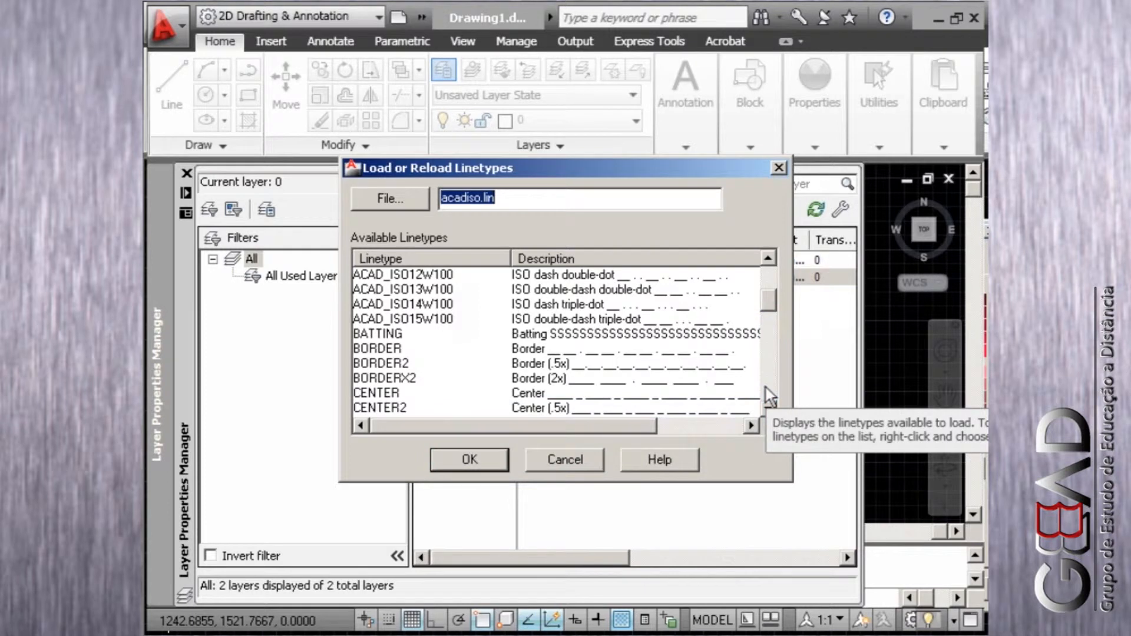
pyautogui.click(765, 387)
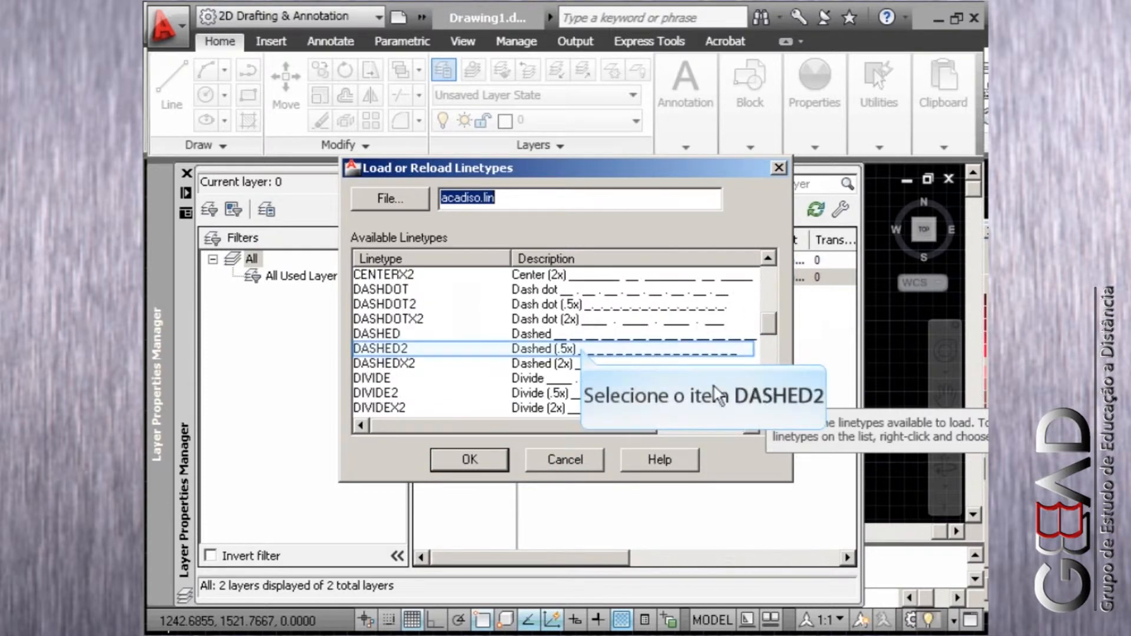
pyautogui.click(583, 349)
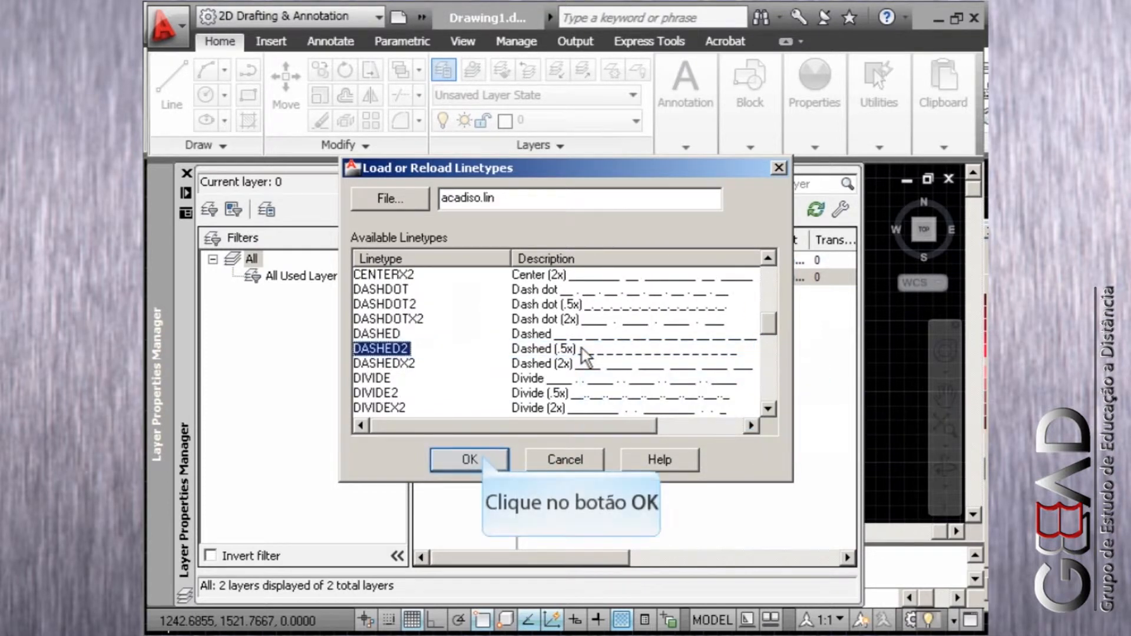
pyautogui.click(482, 453)
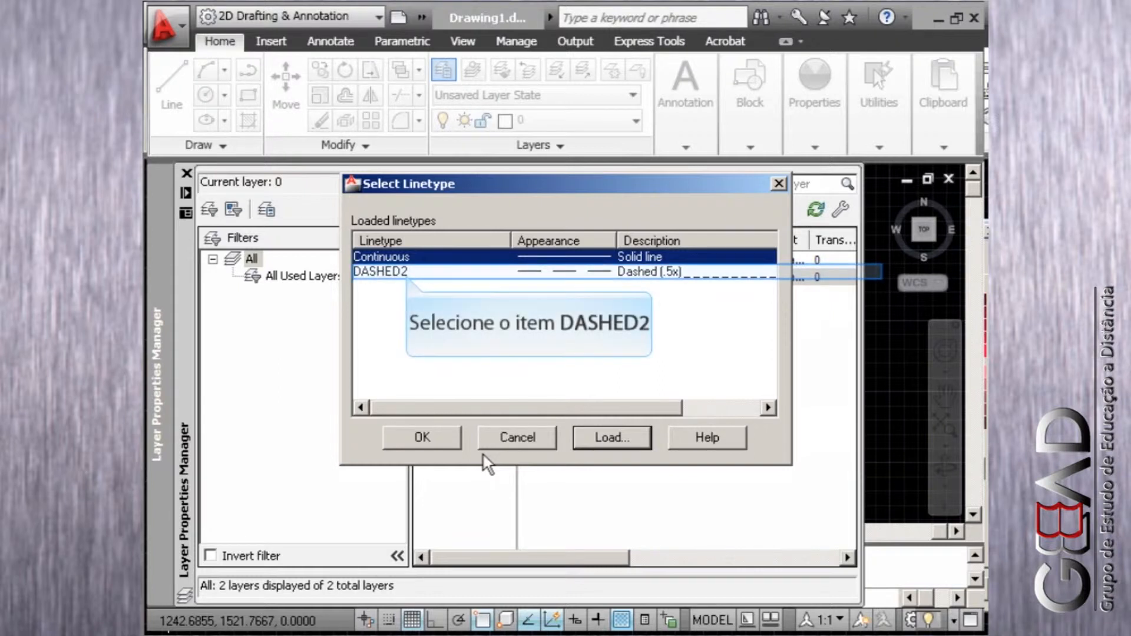
pyautogui.click(408, 274)
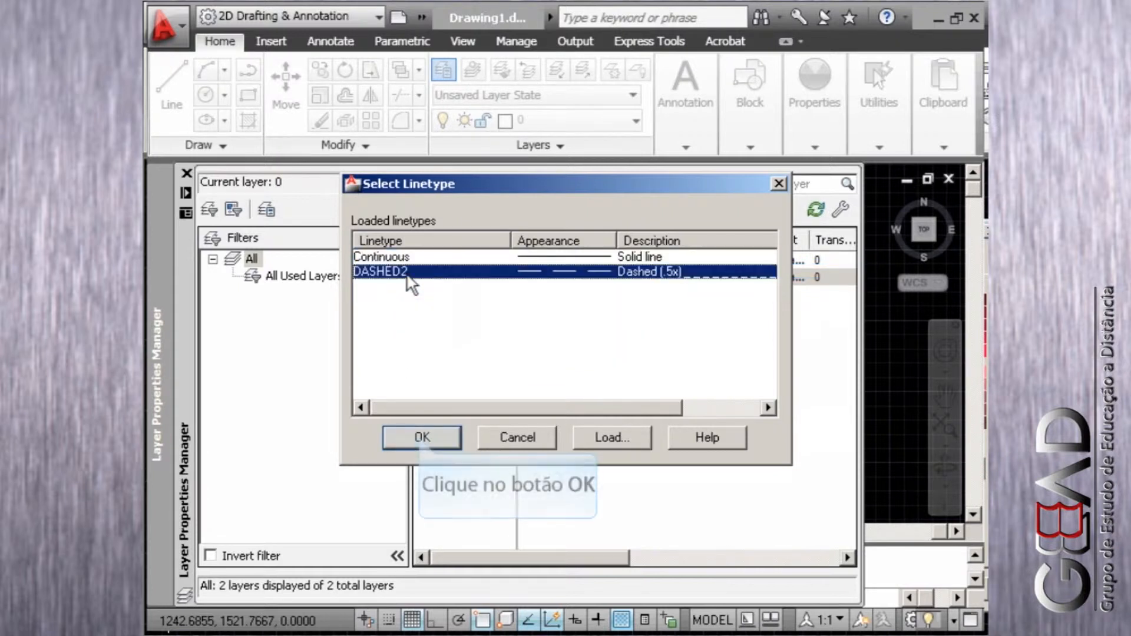
pyautogui.click(418, 436)
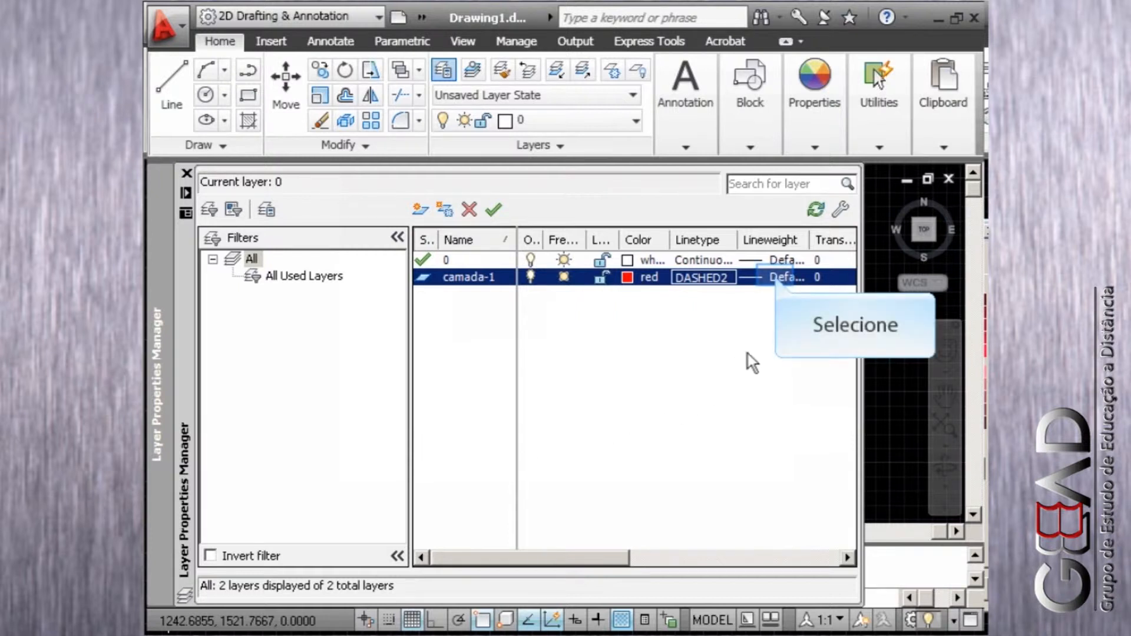
# Set the lineweight of the camada-1 layer to 0.60 mm
pyautogui.click(778, 277)
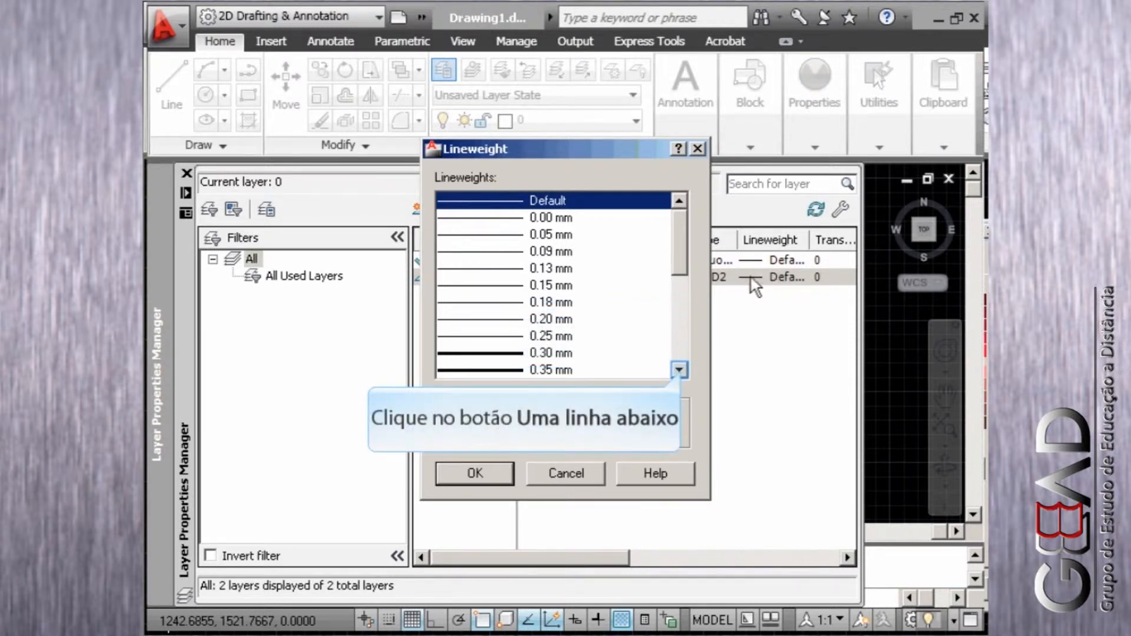
pyautogui.click(680, 369)
pyautogui.click(682, 369)
pyautogui.click(680, 369)
pyautogui.click(680, 370)
pyautogui.click(680, 369)
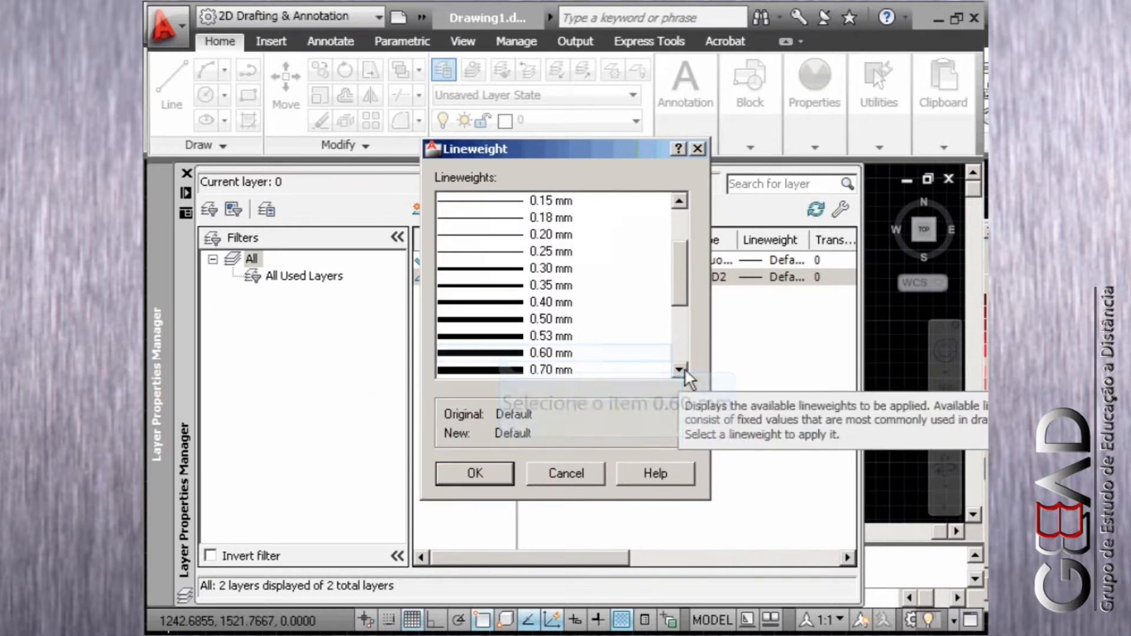
pyautogui.click(500, 355)
pyautogui.click(499, 468)
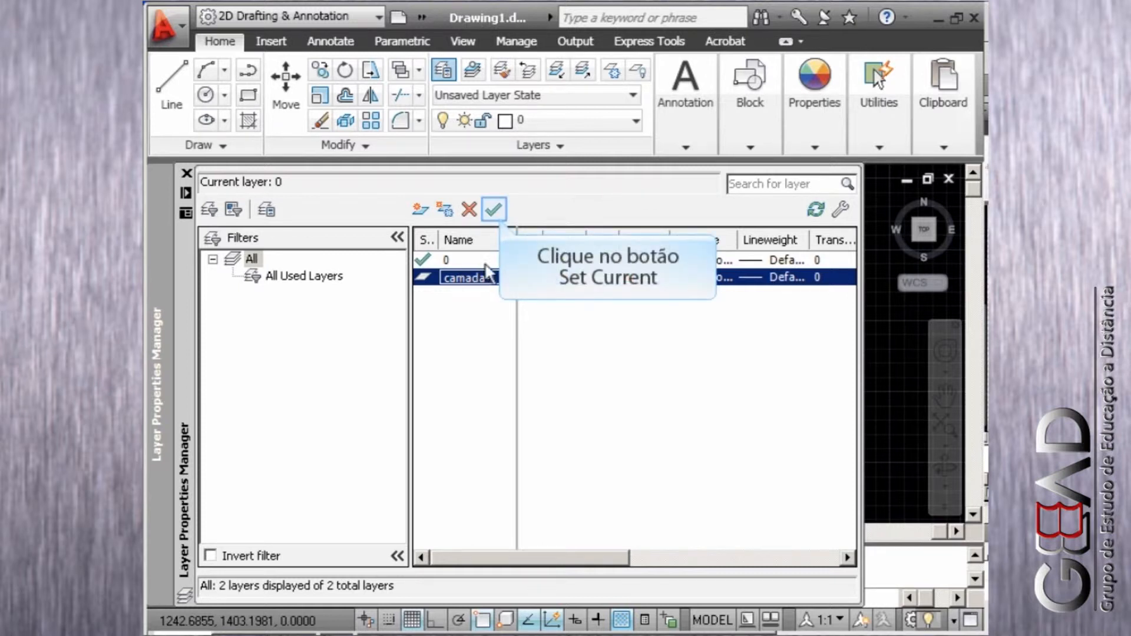
# Make camada-1 the current layer and try to delete a layer, dismissing the notice
pyautogui.click(500, 217)
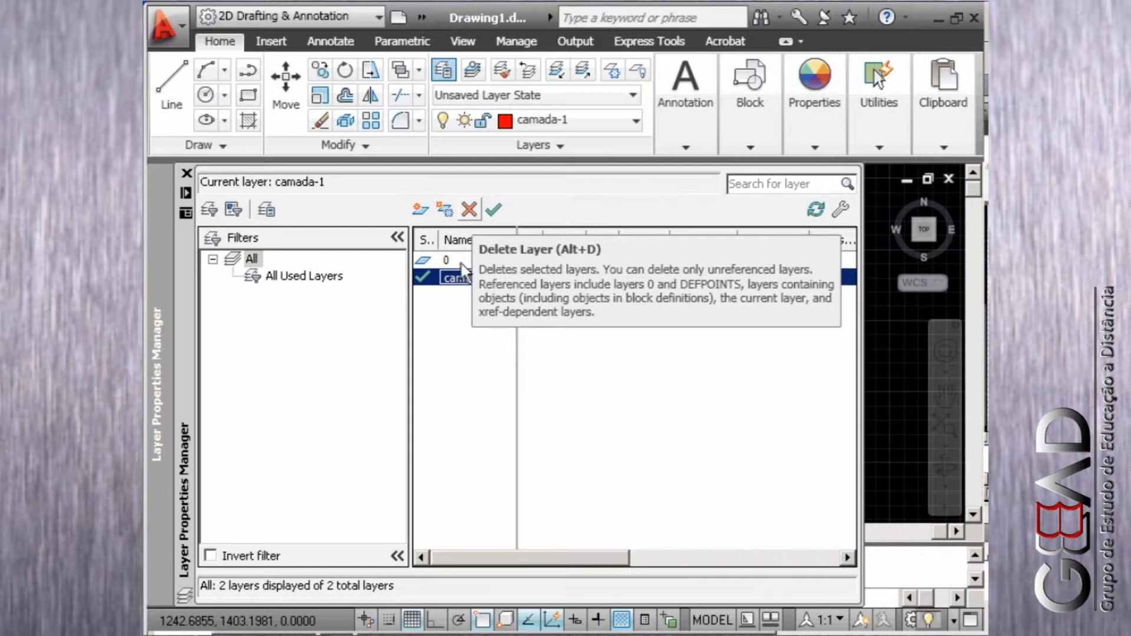
pyautogui.click(470, 210)
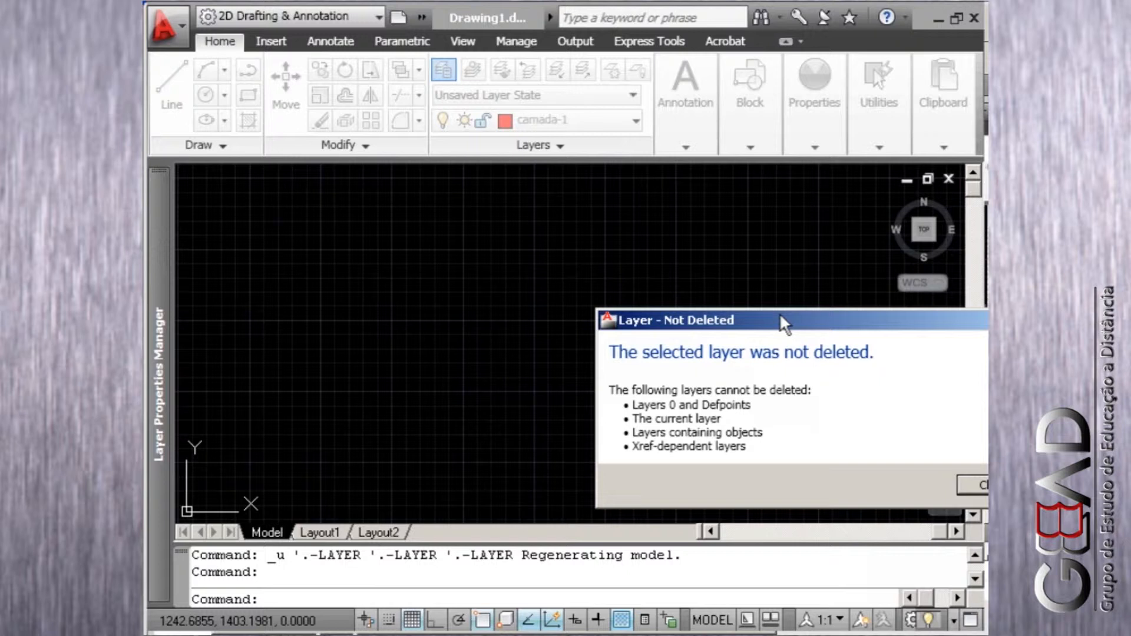
pyautogui.moveTo(780, 312); pyautogui.dragTo(634, 317)
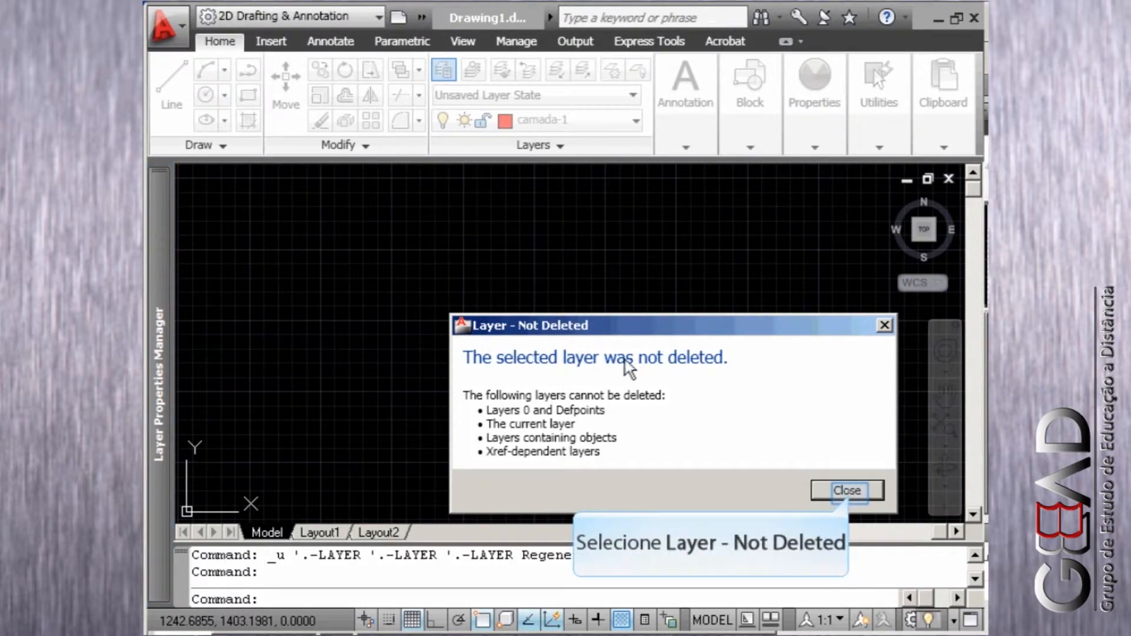
pyautogui.click(848, 491)
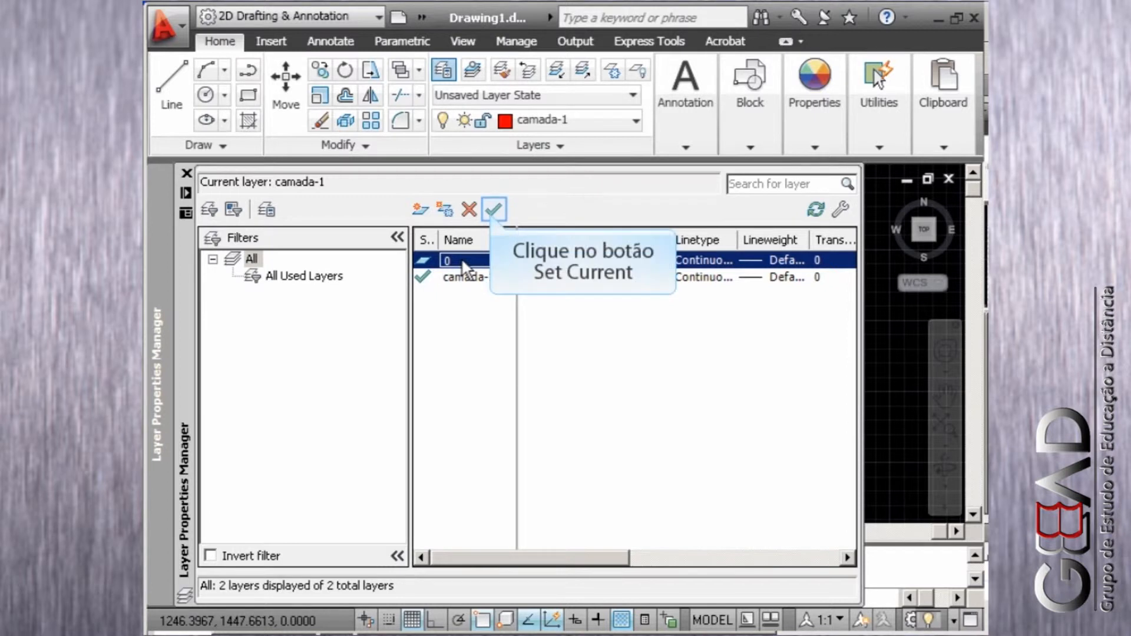
# Make layer 0 current and delete the camada-1 layer
pyautogui.click(492, 212)
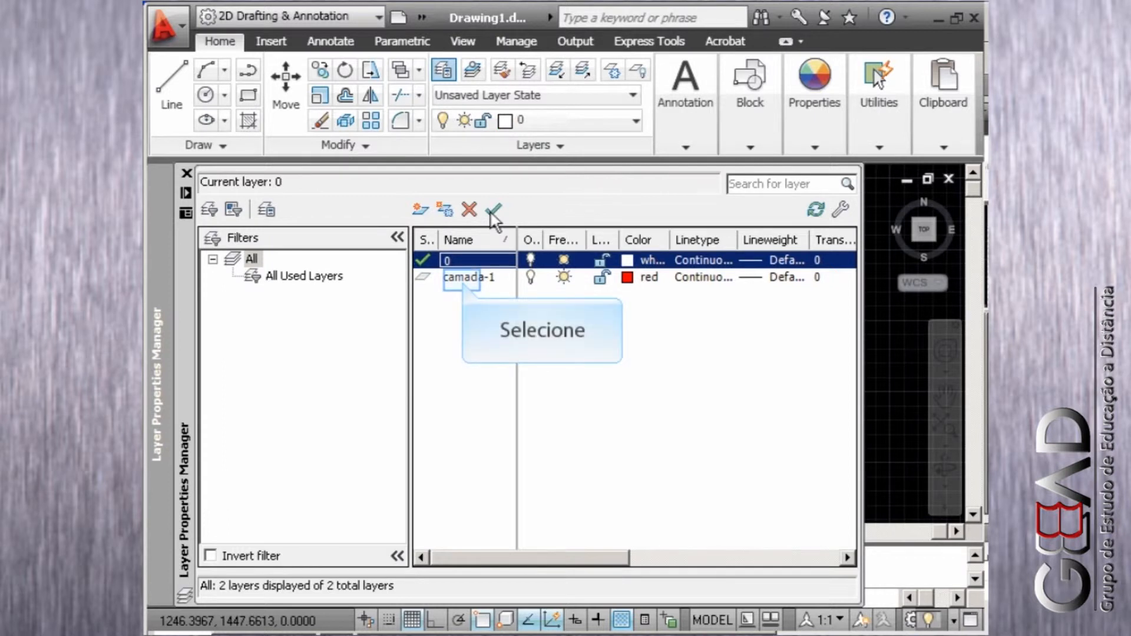
pyautogui.click(467, 277)
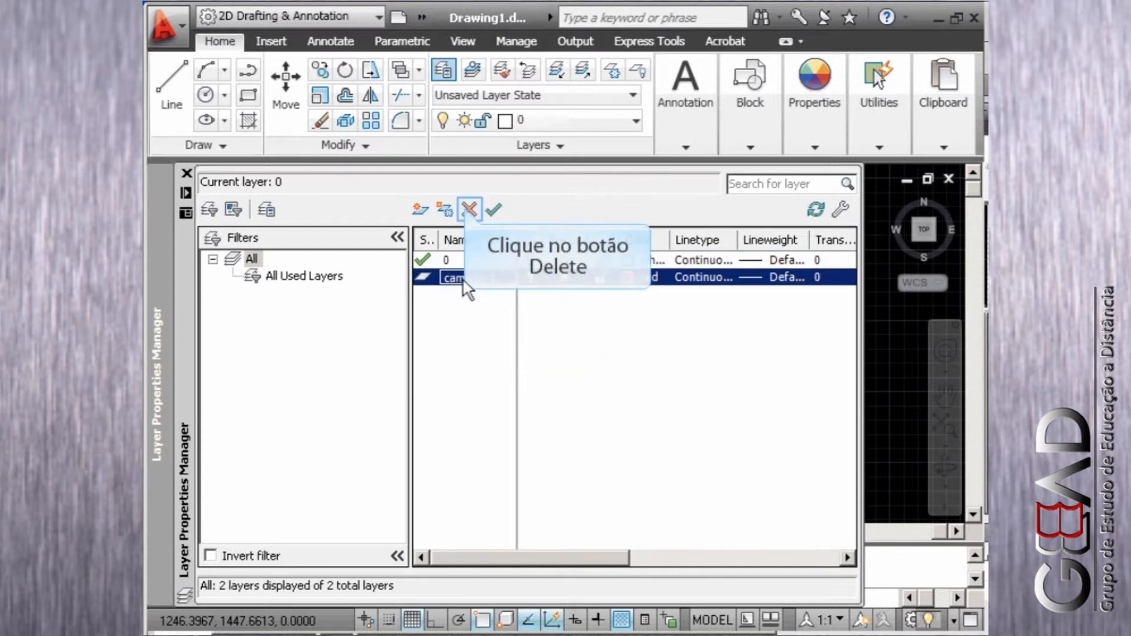
pyautogui.click(469, 210)
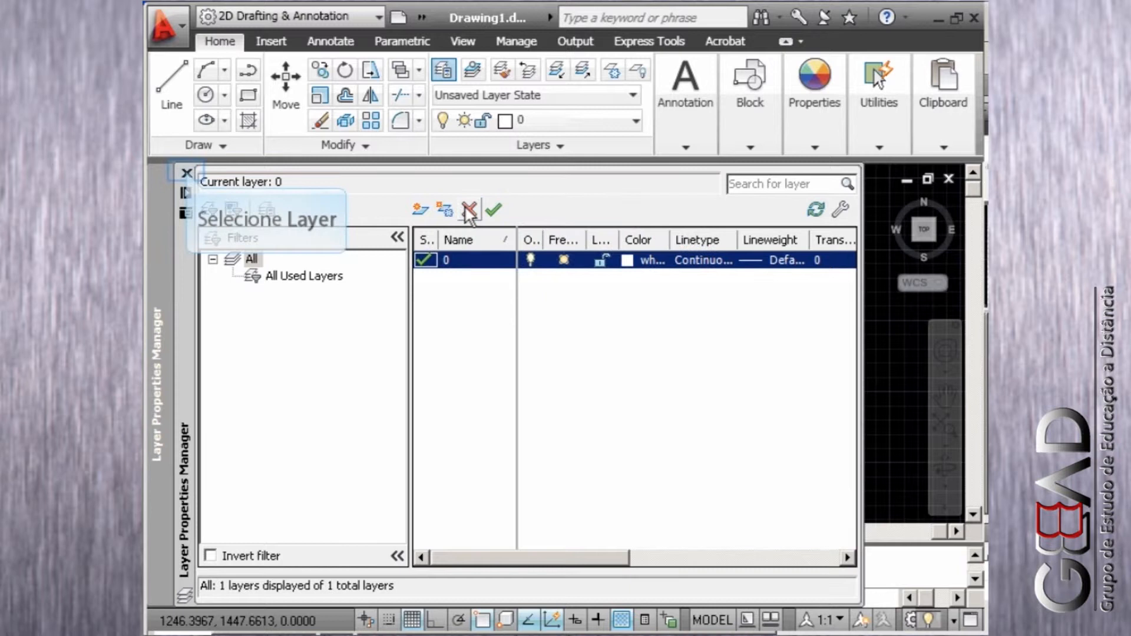
# Close the Layer Properties Manager and cancel any active command
pyautogui.click(187, 173)
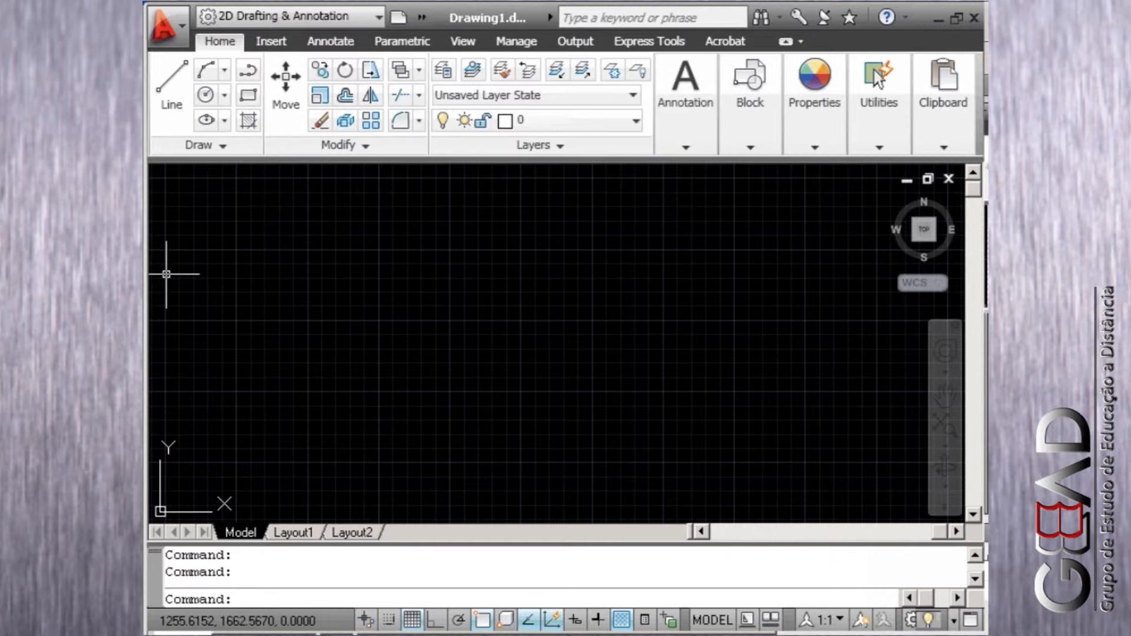
pyautogui.press('Escape')
pyautogui.press('Escape')
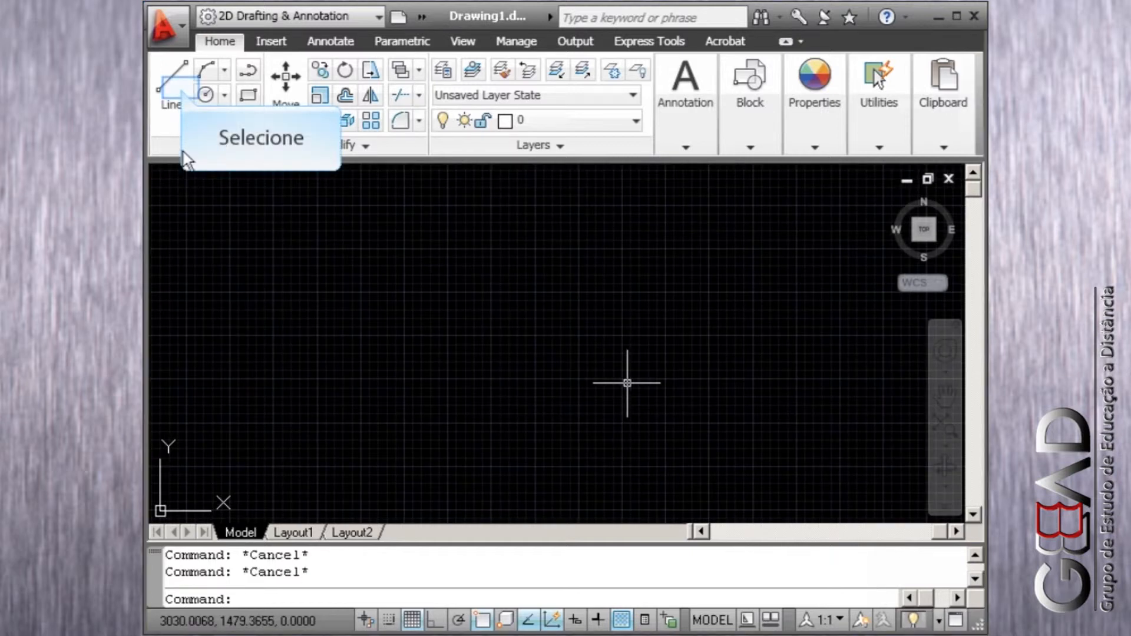
# Draw a single line rising diagonally to the right in the left part of the drawing area
pyautogui.click(172, 85)
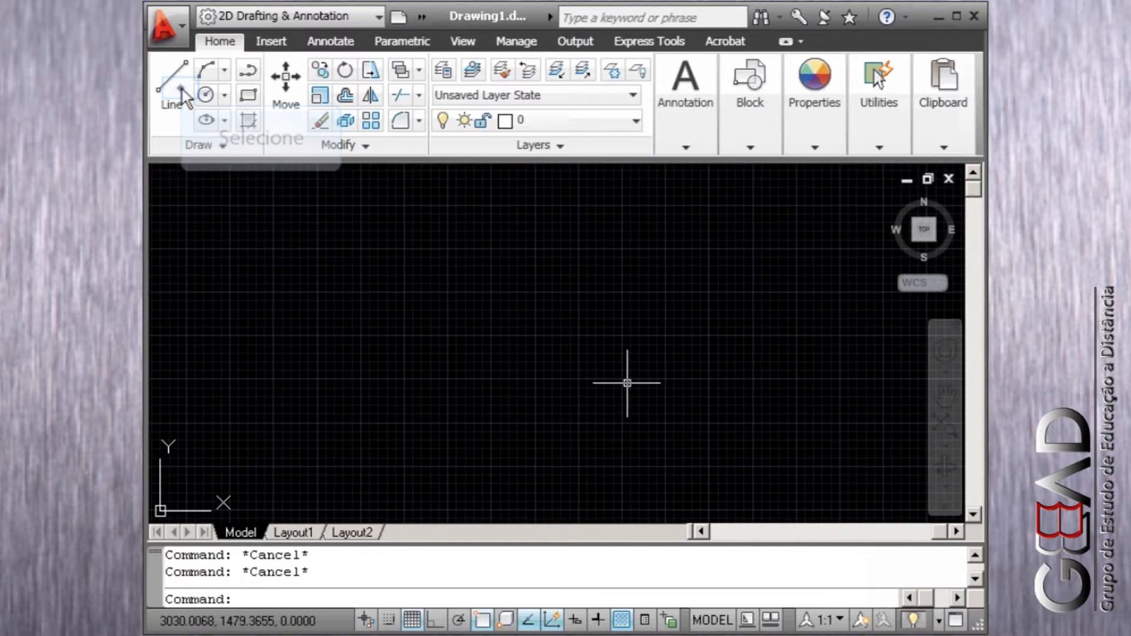
pyautogui.click(299, 409)
pyautogui.click(410, 225)
pyautogui.rightClick(410, 227)
pyautogui.click(429, 239)
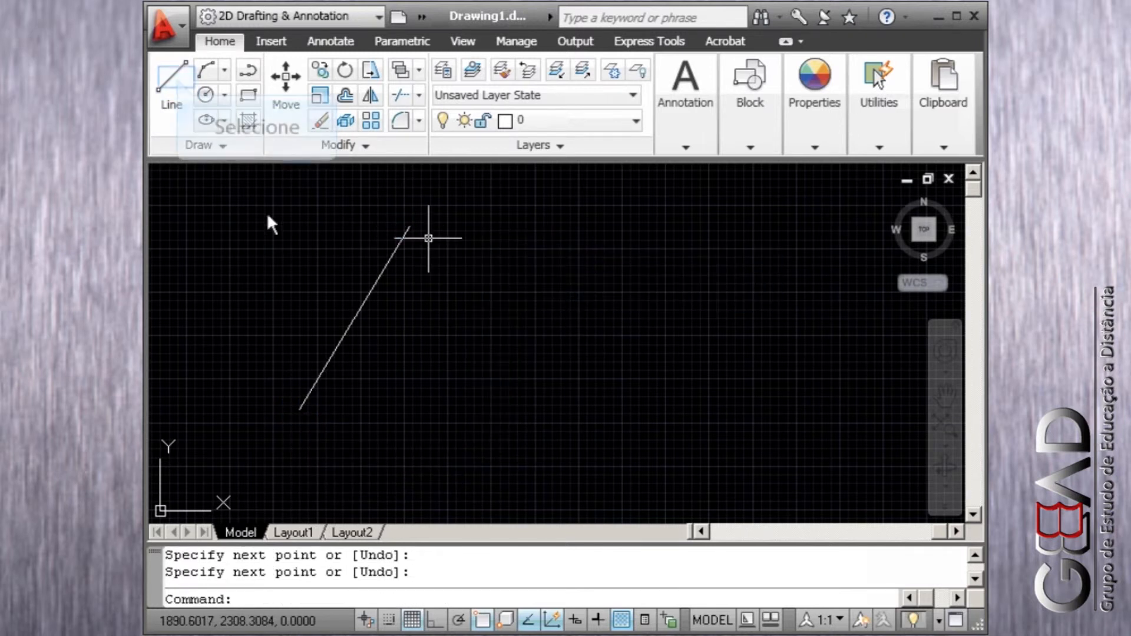
# Draw a second, steep line descending to the right, beside the first line
pyautogui.click(171, 85)
pyautogui.click(522, 231)
pyautogui.rightClick(561, 420)
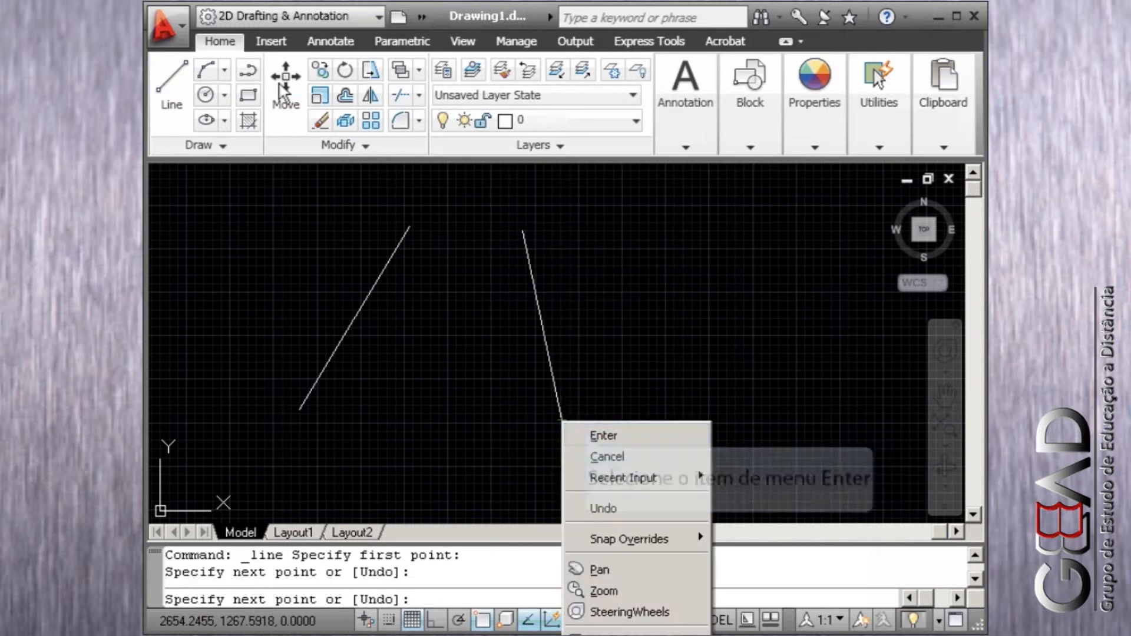
pyautogui.click(585, 435)
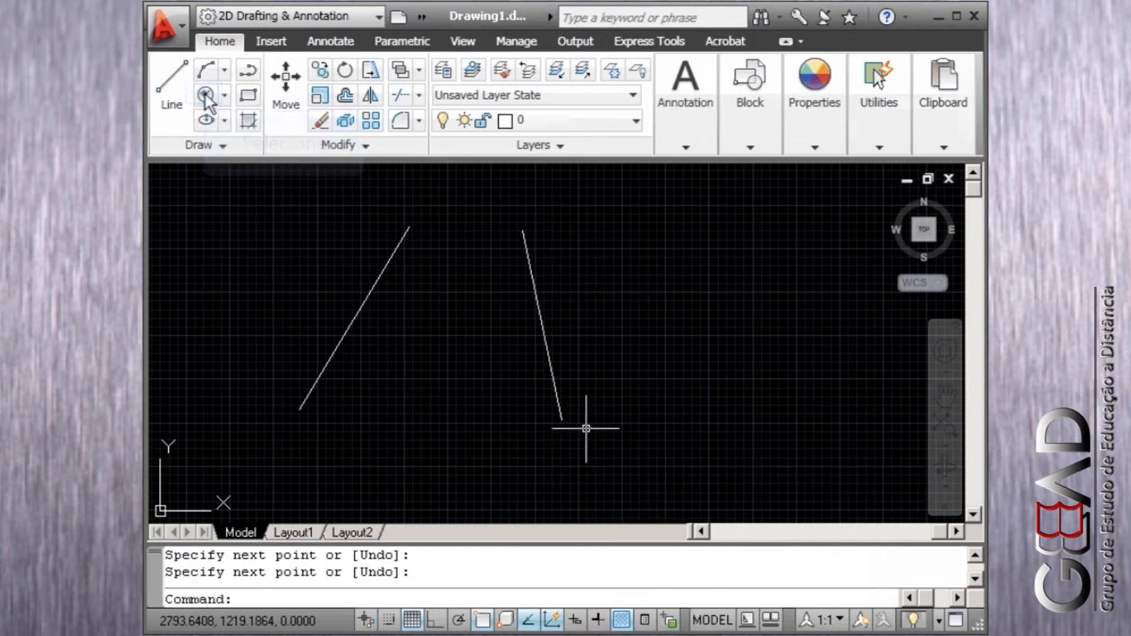
# Draw a circle by centre and radius to the right of the two lines
pyautogui.click(205, 95)
pyautogui.click(718, 293)
pyautogui.click(767, 342)
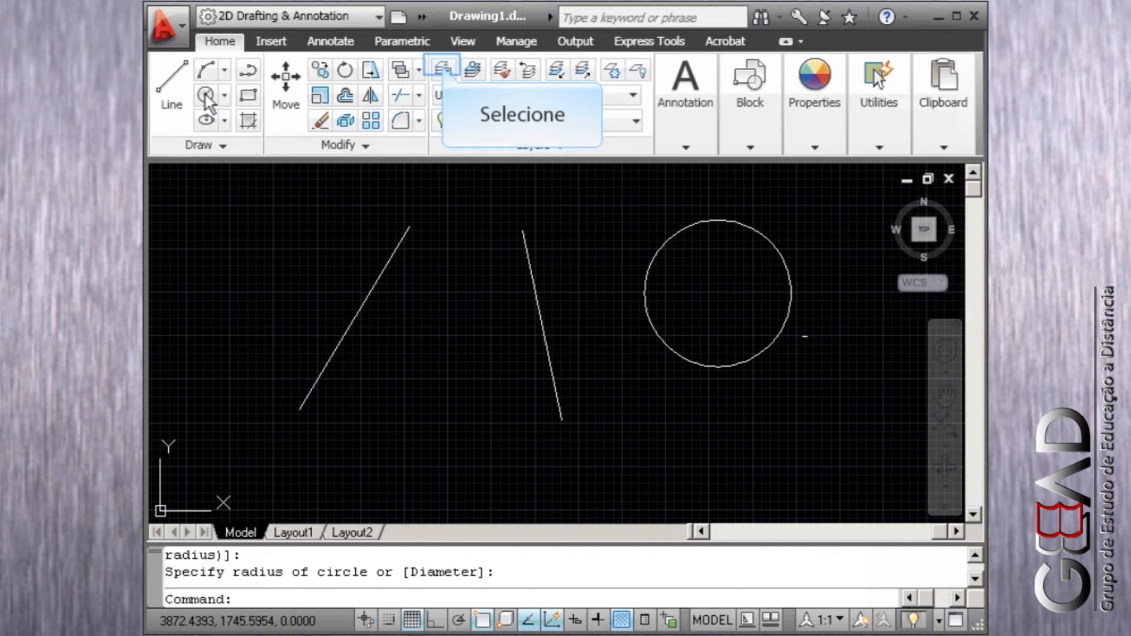
# Create a new layer named camada01 in the Layer Properties Manager and set its color to red
pyautogui.click(443, 69)
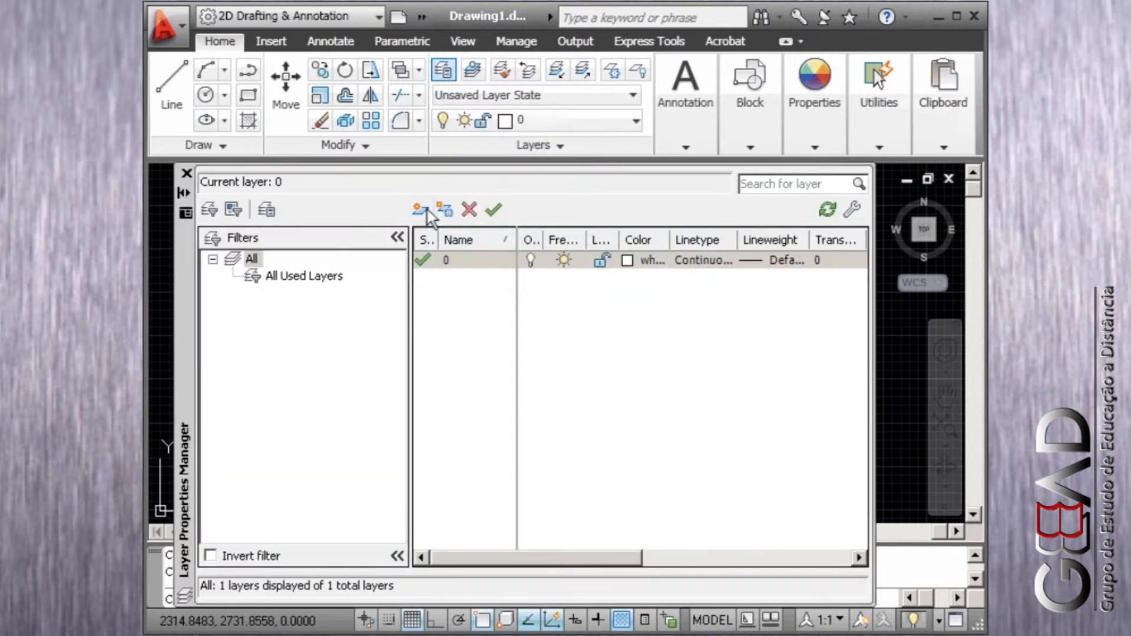
pyautogui.click(420, 210)
pyautogui.write('Canada01')
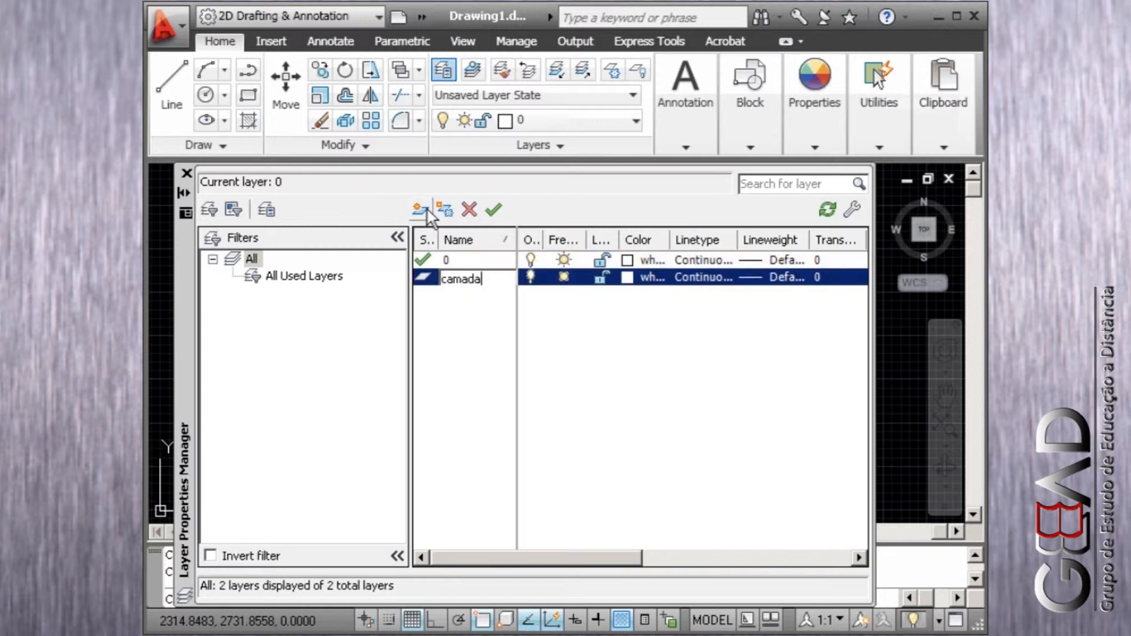
pyautogui.click(627, 277)
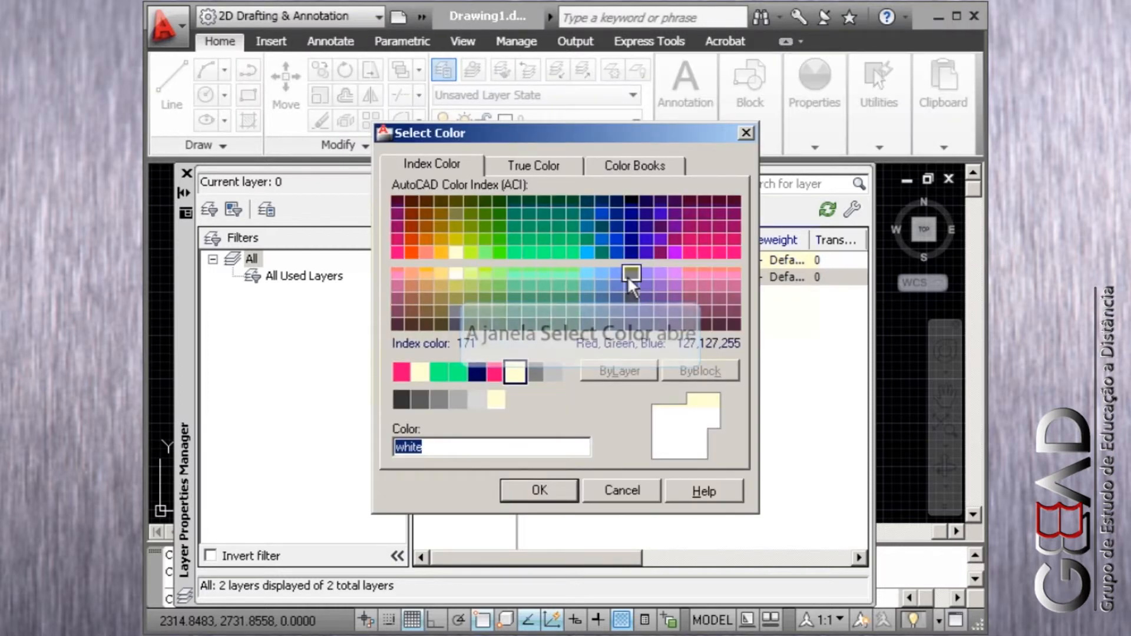
pyautogui.click(401, 371)
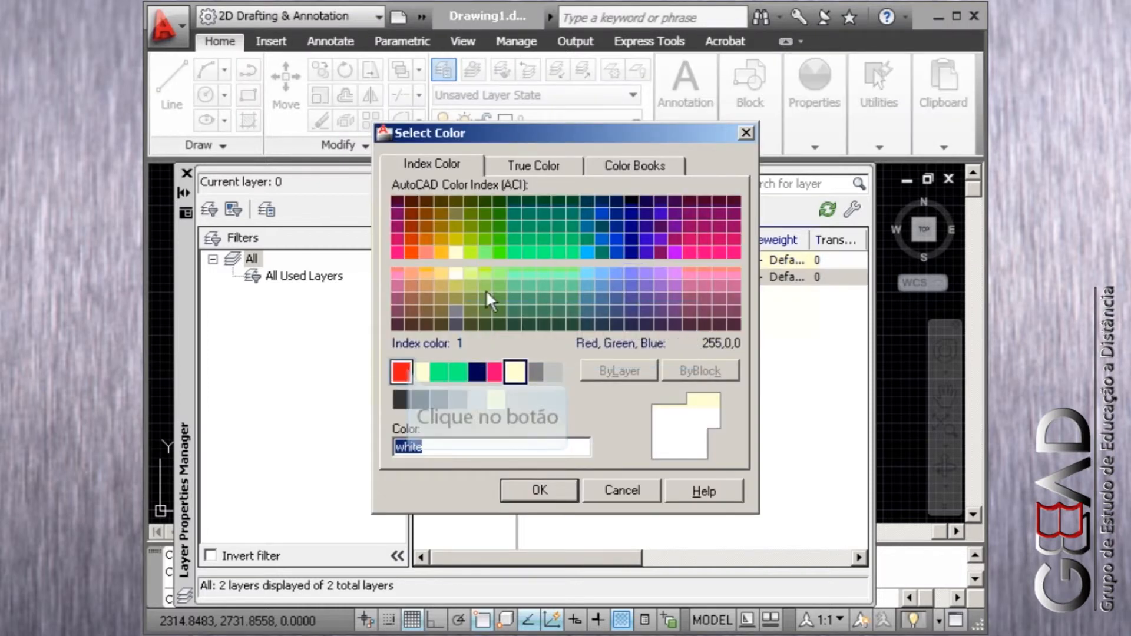
pyautogui.click(556, 486)
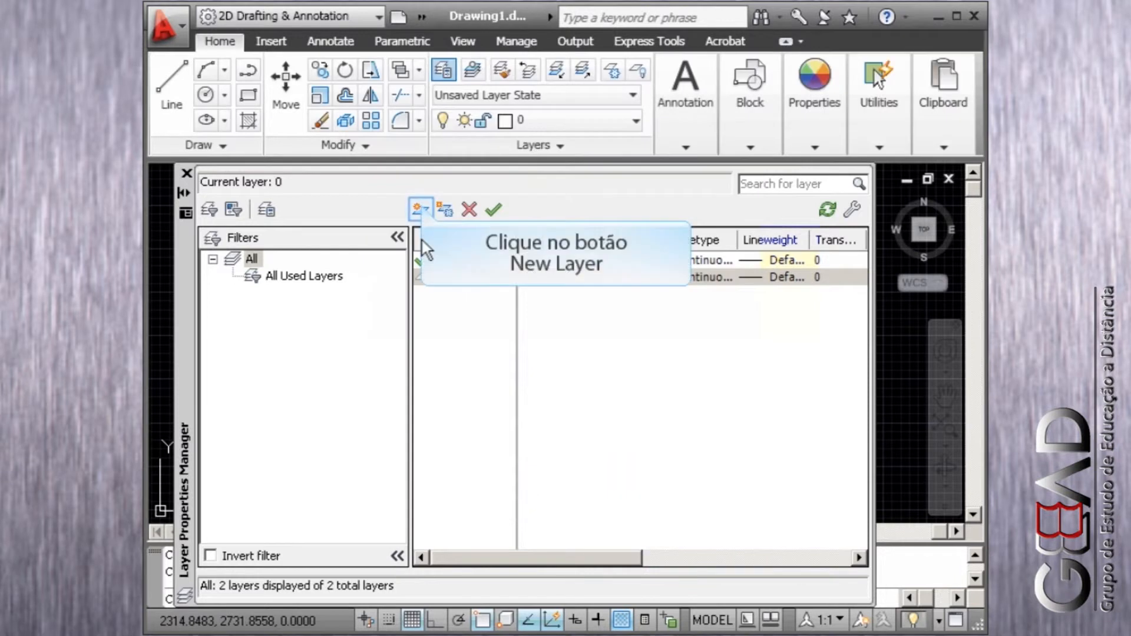
# Create a second layer named camada02 and set its color to yellow
pyautogui.click(423, 210)
pyautogui.write('camada02')
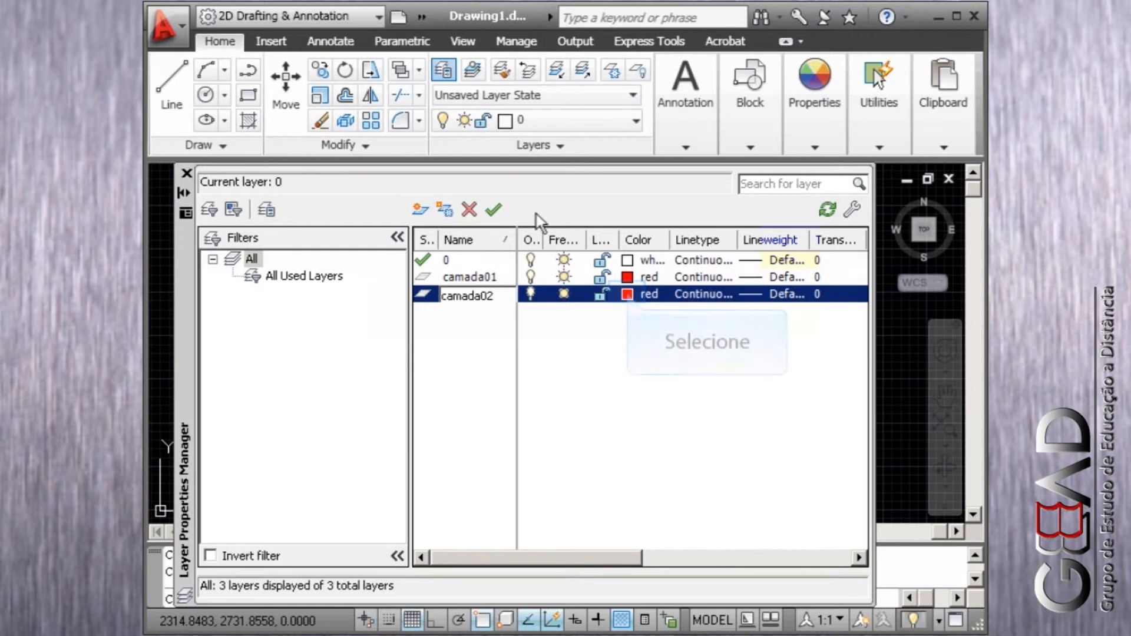
pyautogui.click(628, 291)
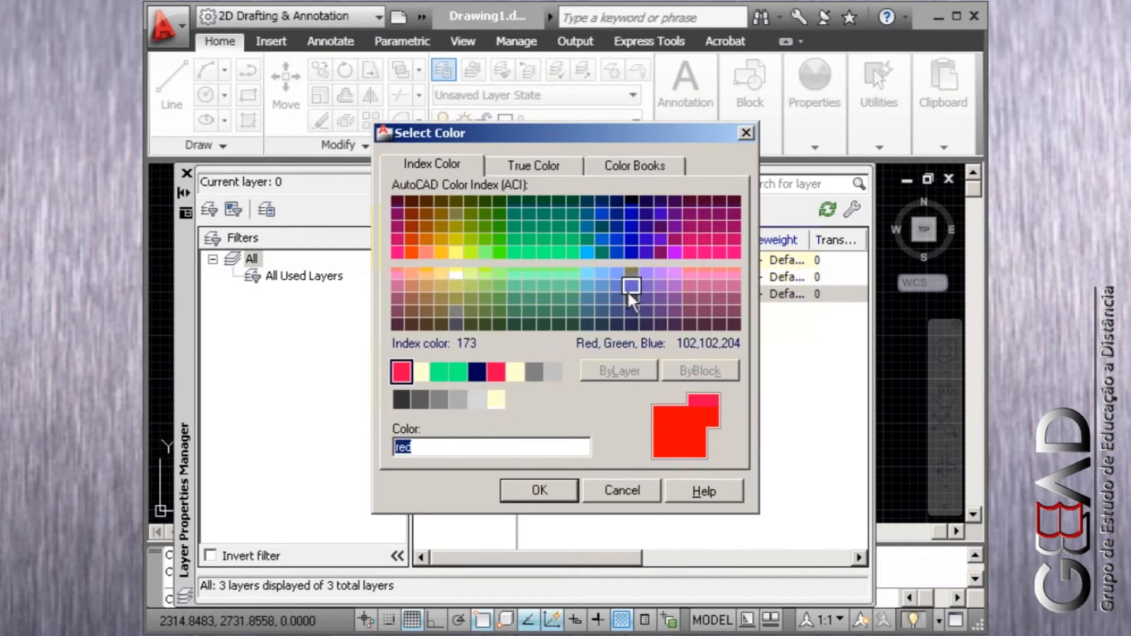
pyautogui.click(426, 371)
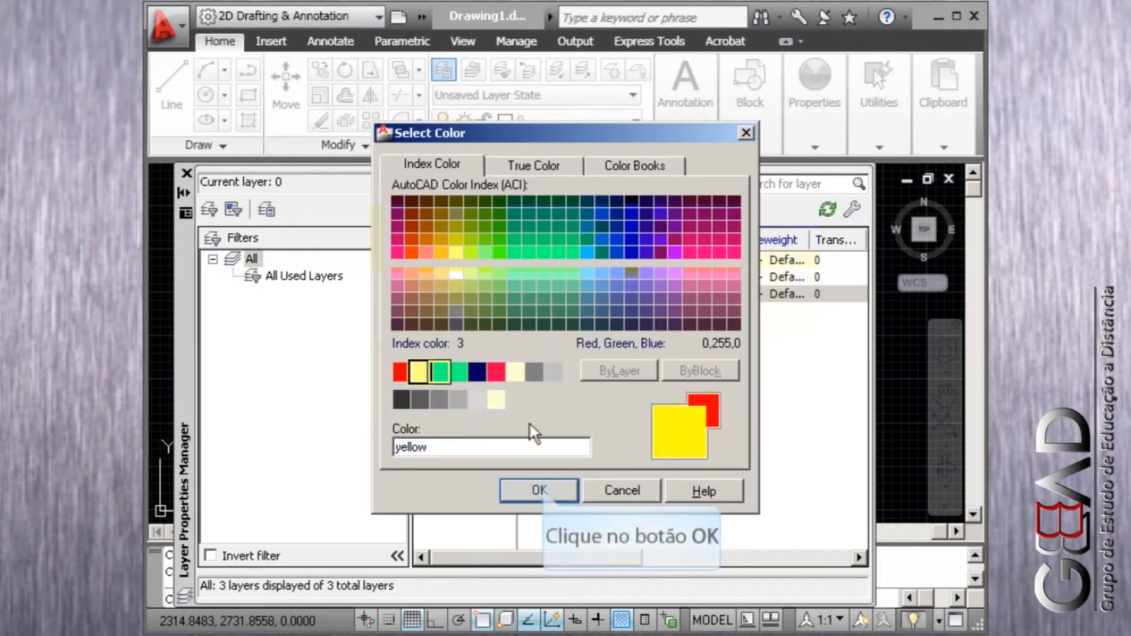
pyautogui.click(541, 489)
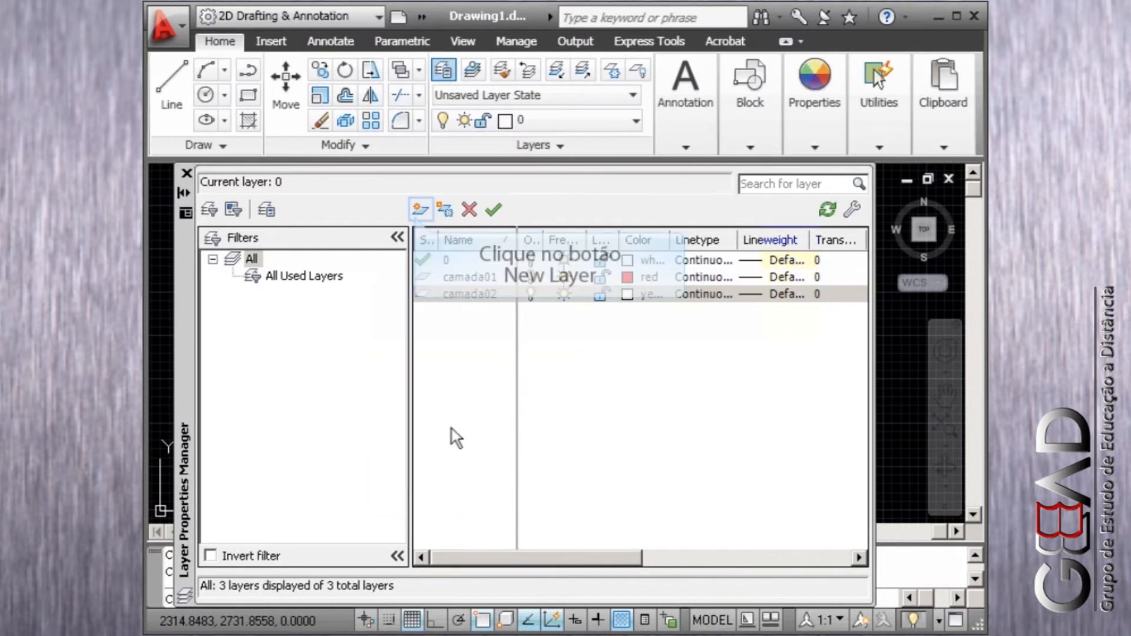
# Create a third layer named camada03 with the color magenta, and close the Layer Properties Manager
pyautogui.click(416, 214)
pyautogui.write('camada03')
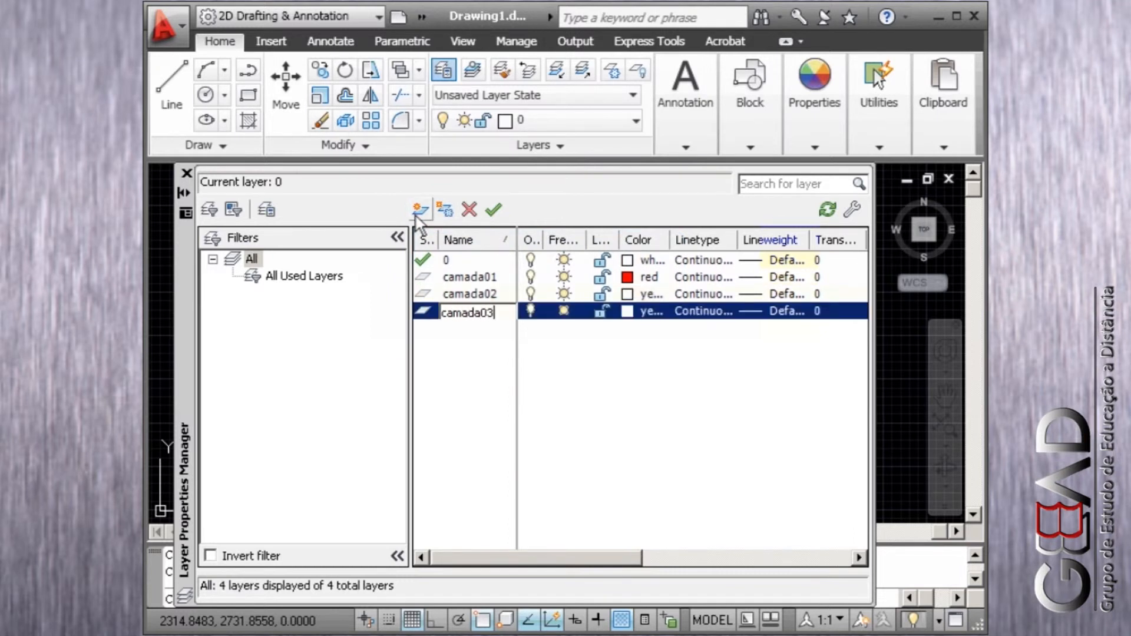
pyautogui.click(628, 311)
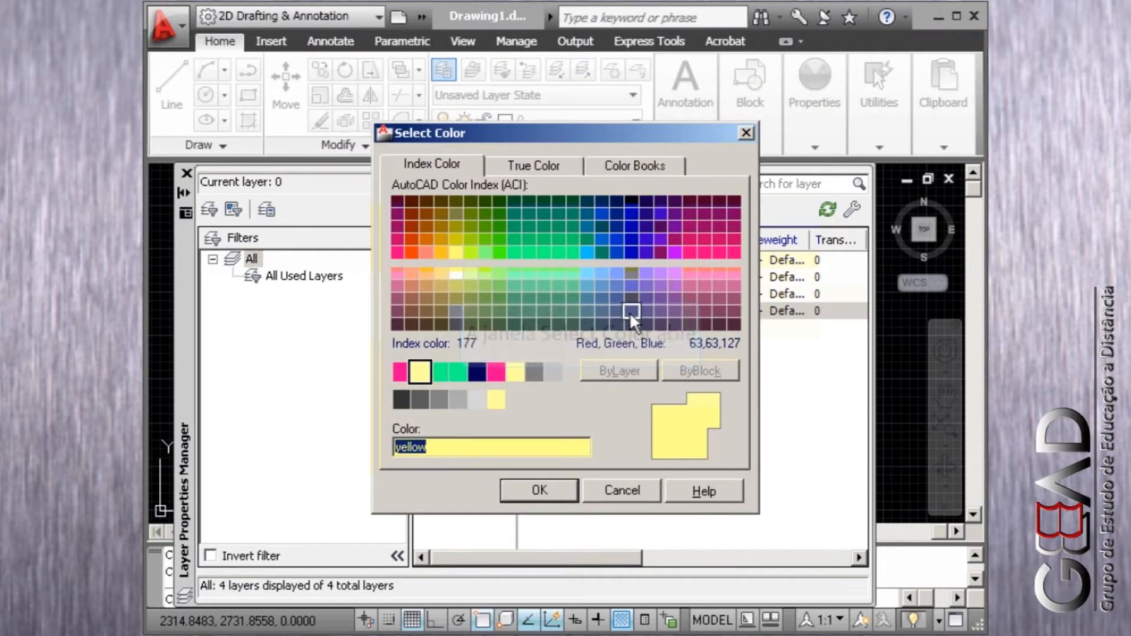
pyautogui.click(495, 371)
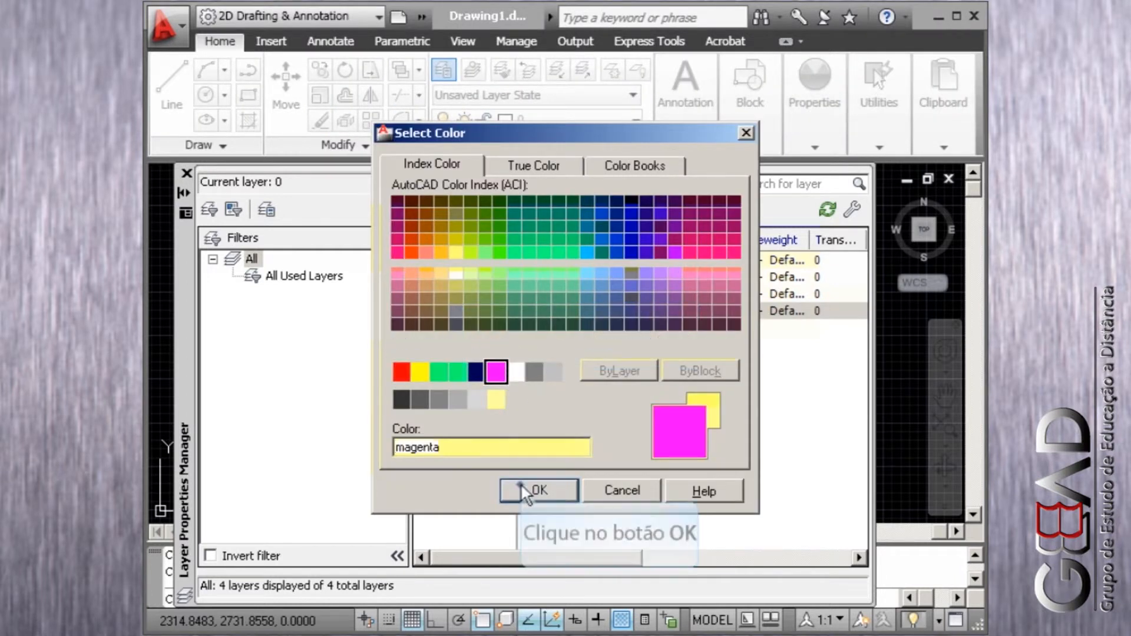
pyautogui.click(538, 491)
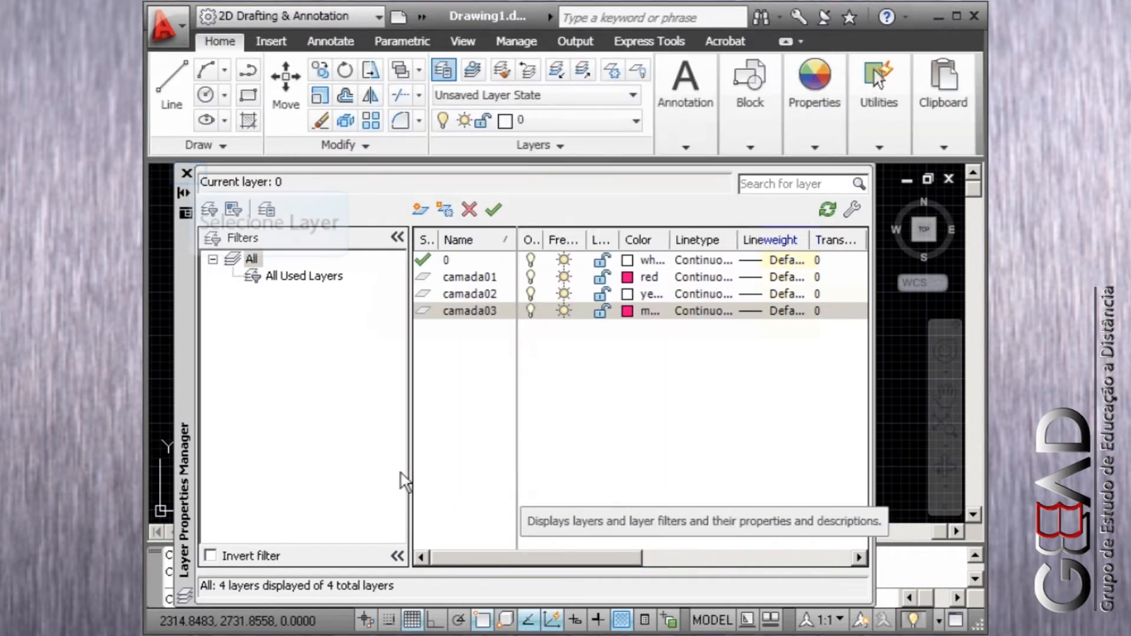
pyautogui.click(187, 174)
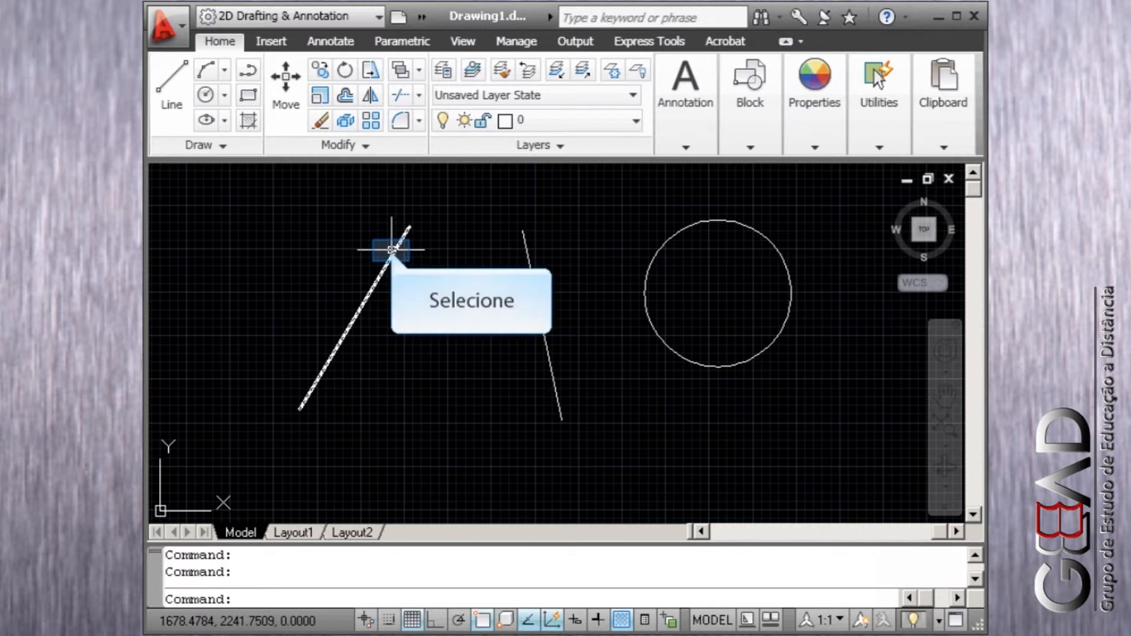
# Move the first line, rising diagonally to the right, to layer camada01 and clear the selection
pyautogui.click(392, 250)
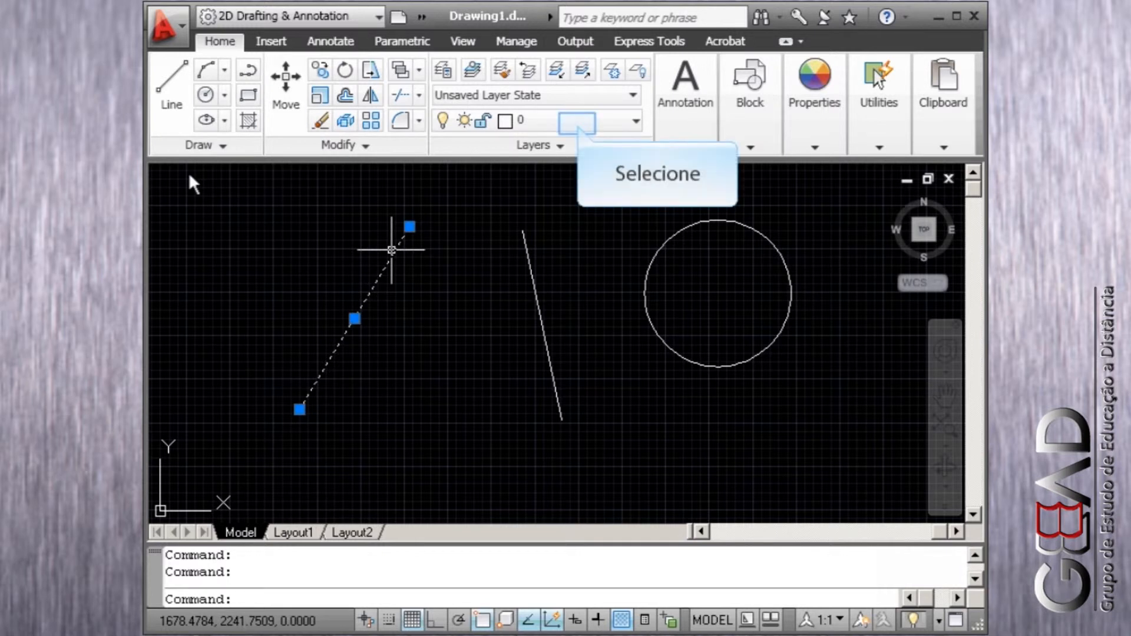
pyautogui.click(578, 125)
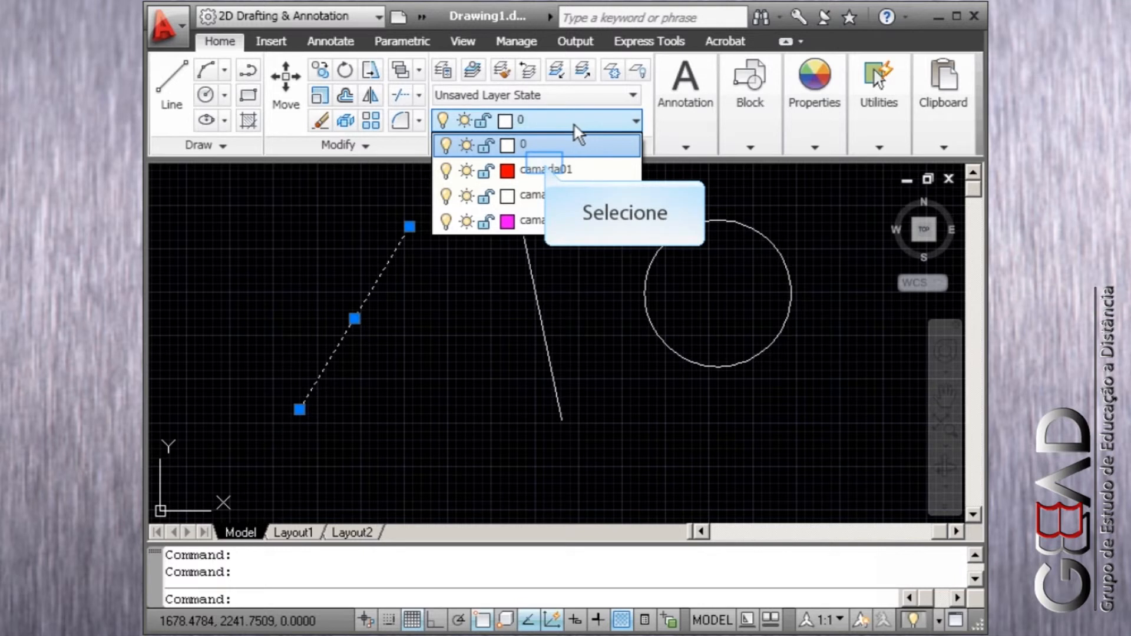
pyautogui.click(547, 170)
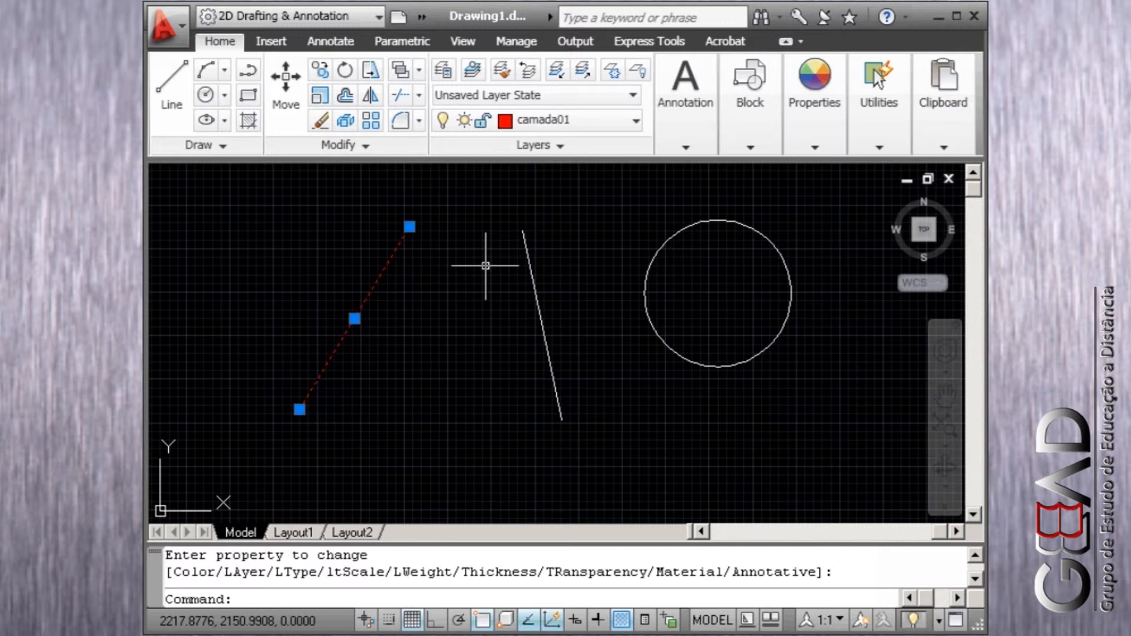
pyautogui.press('Escape')
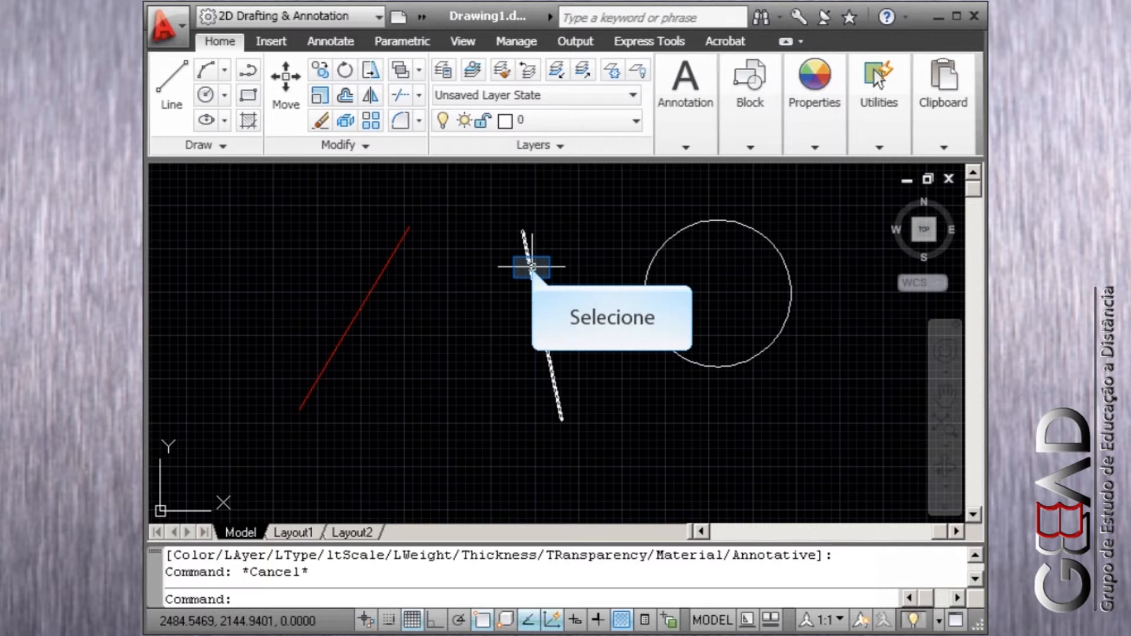
# Move the steep second line in the middle of the drawing to layer camada02 and deselect it
pyautogui.click(531, 264)
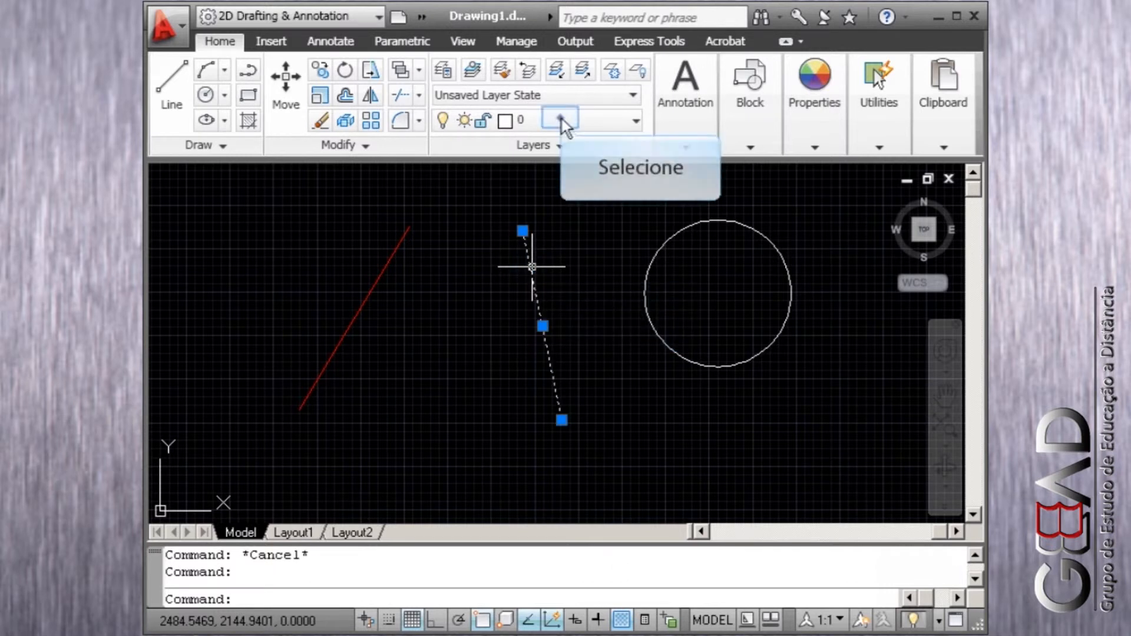
pyautogui.click(554, 123)
pyautogui.click(532, 194)
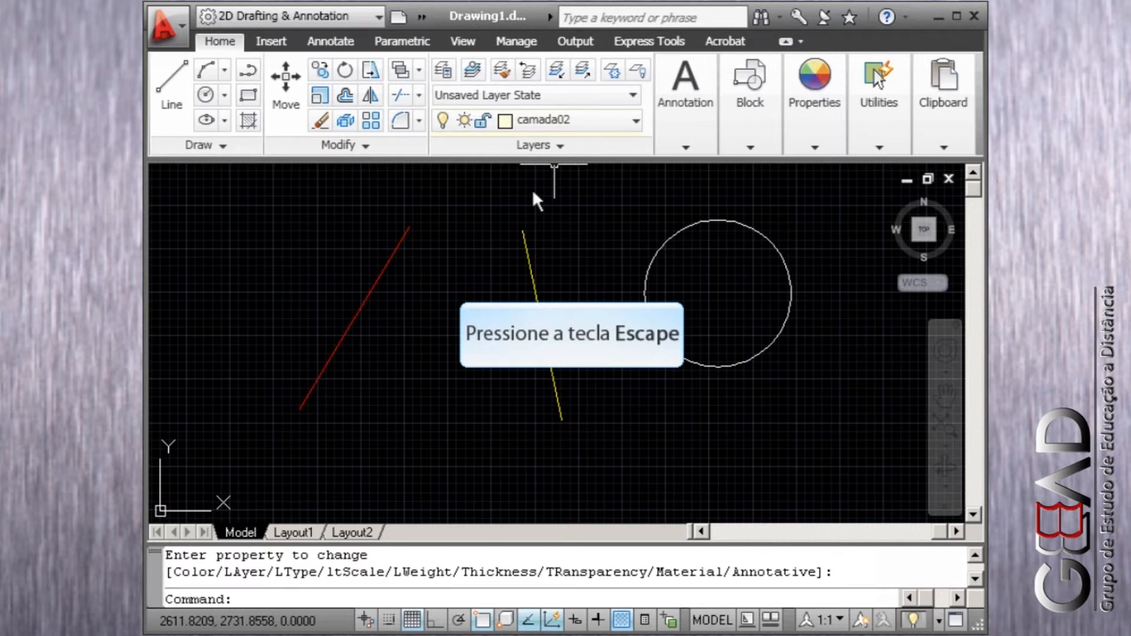
pyautogui.press('Escape')
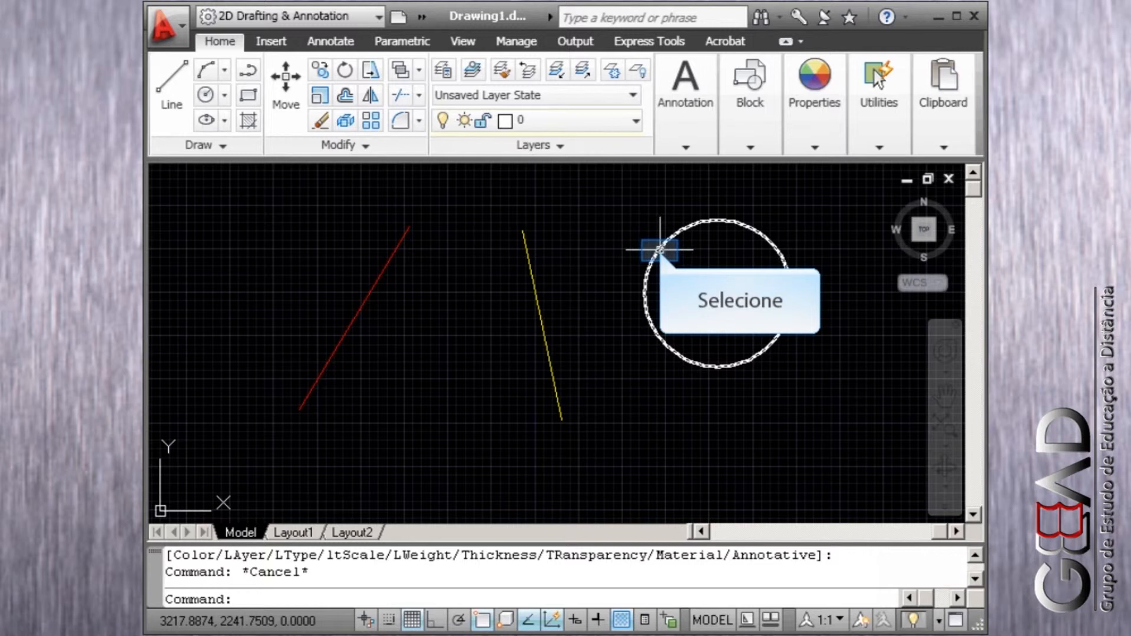
# Move the circle to layer camada03 and deselect it
pyautogui.click(660, 249)
pyautogui.click(566, 121)
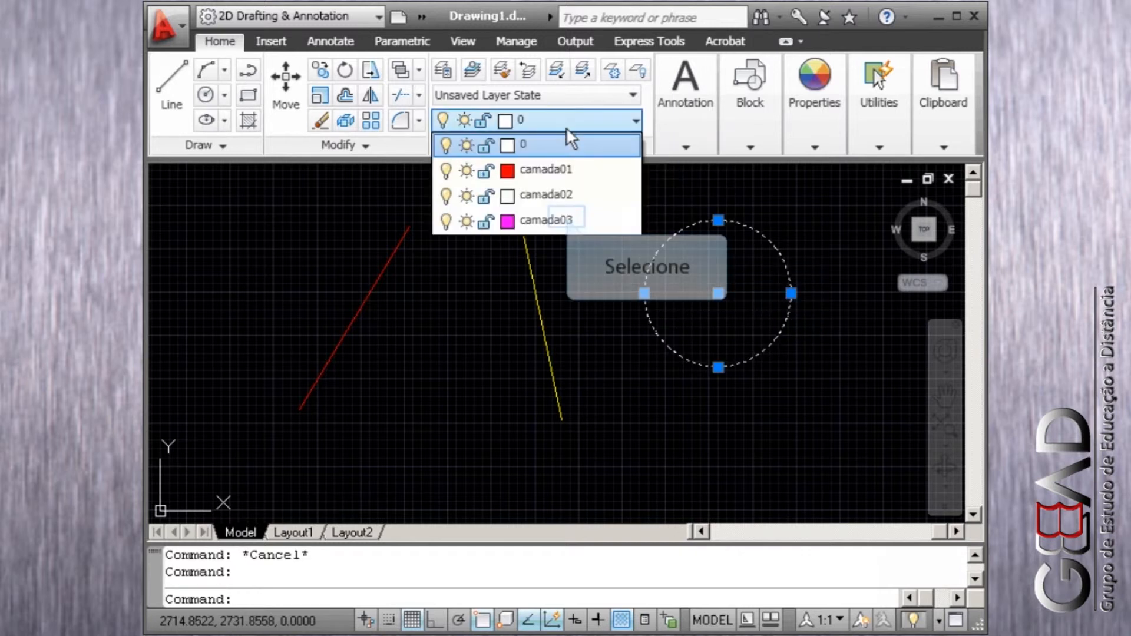
pyautogui.click(568, 221)
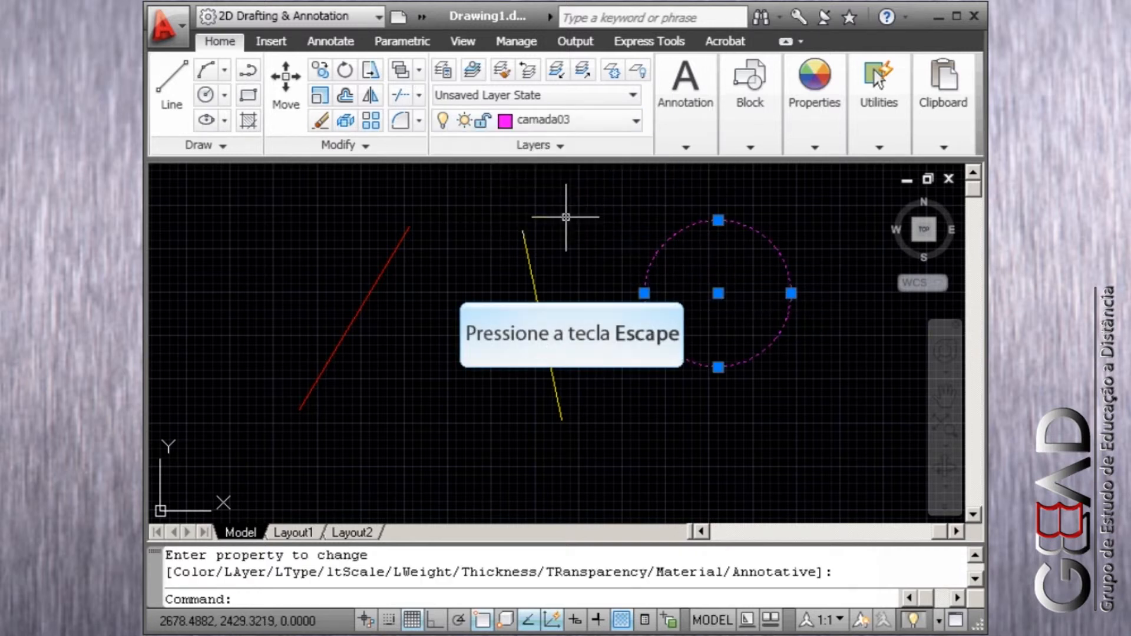
pyautogui.press('Escape')
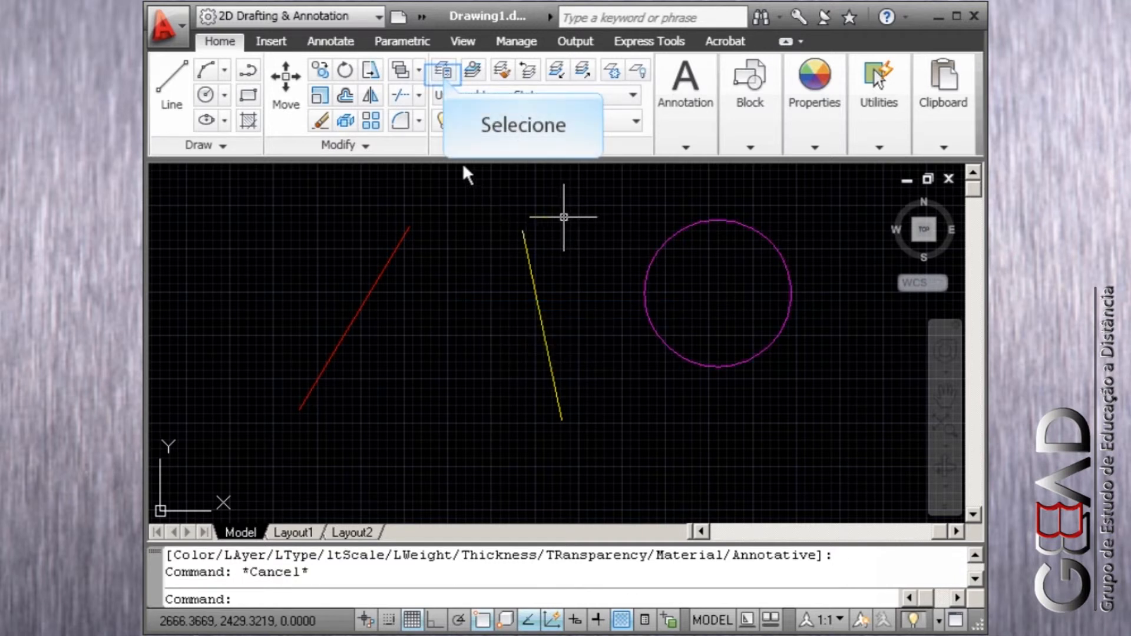
# Turn off layer camada01 in the Layer Properties Manager and return to the drawing
pyautogui.click(444, 72)
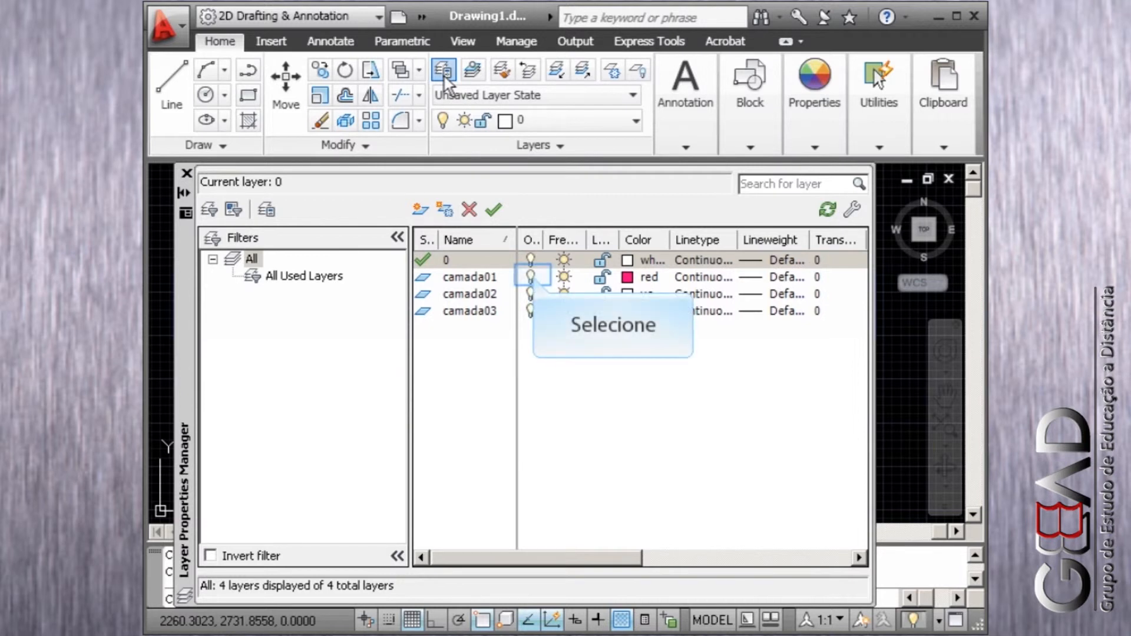
pyautogui.click(533, 277)
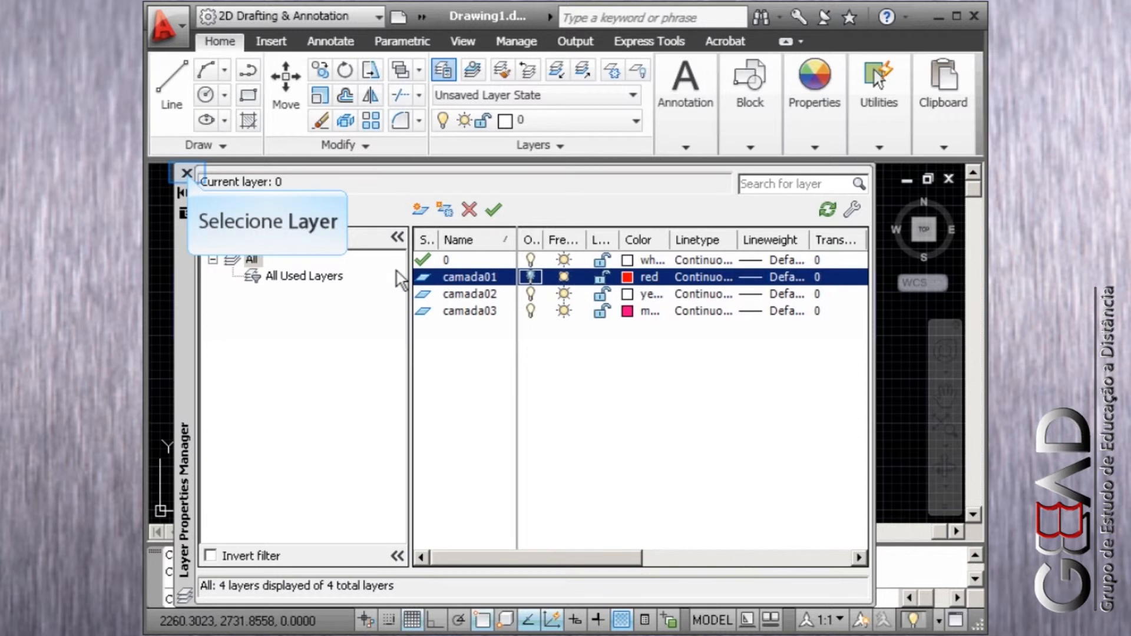
pyautogui.click(187, 172)
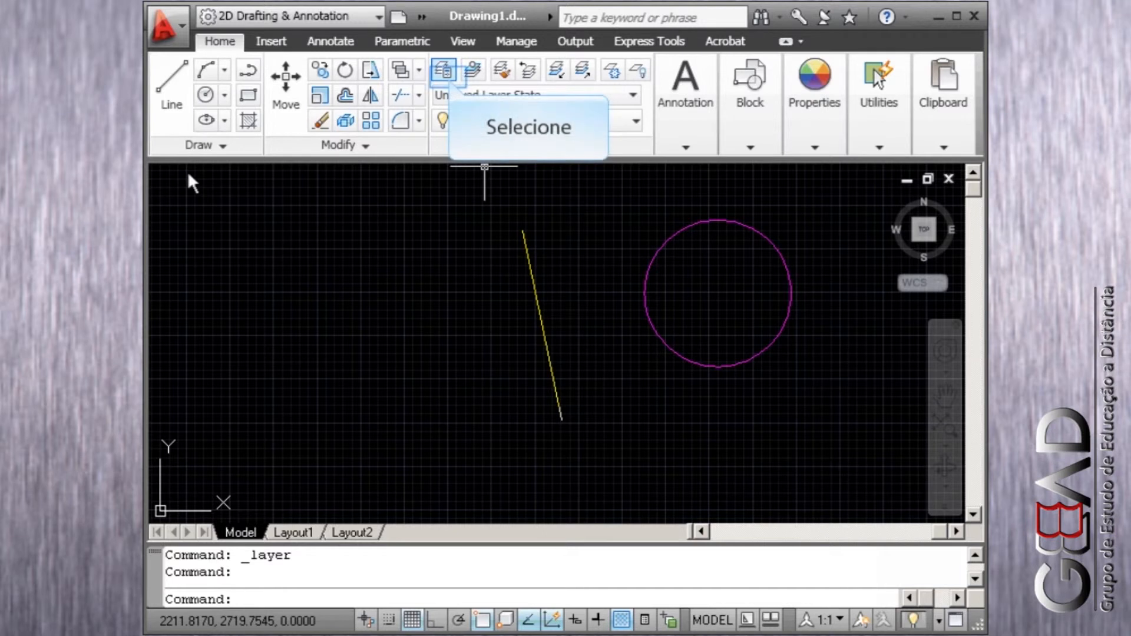
# Turn layer camada01 back on, freeze layer camada02, and close the Layer Properties Manager
pyautogui.click(449, 84)
pyautogui.click(533, 277)
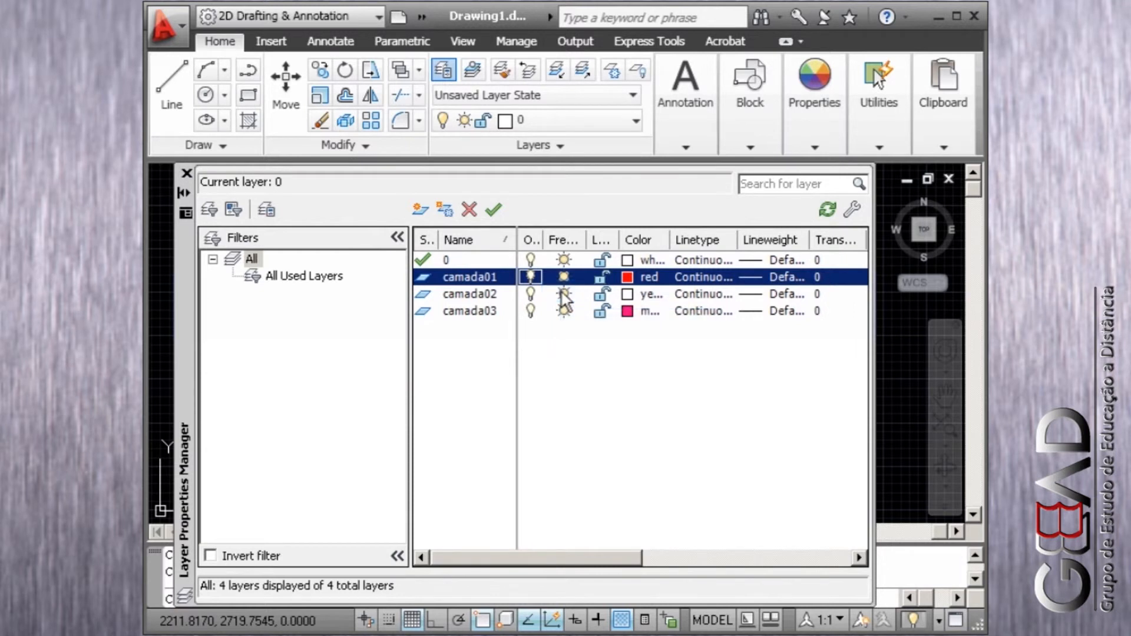
pyautogui.click(563, 293)
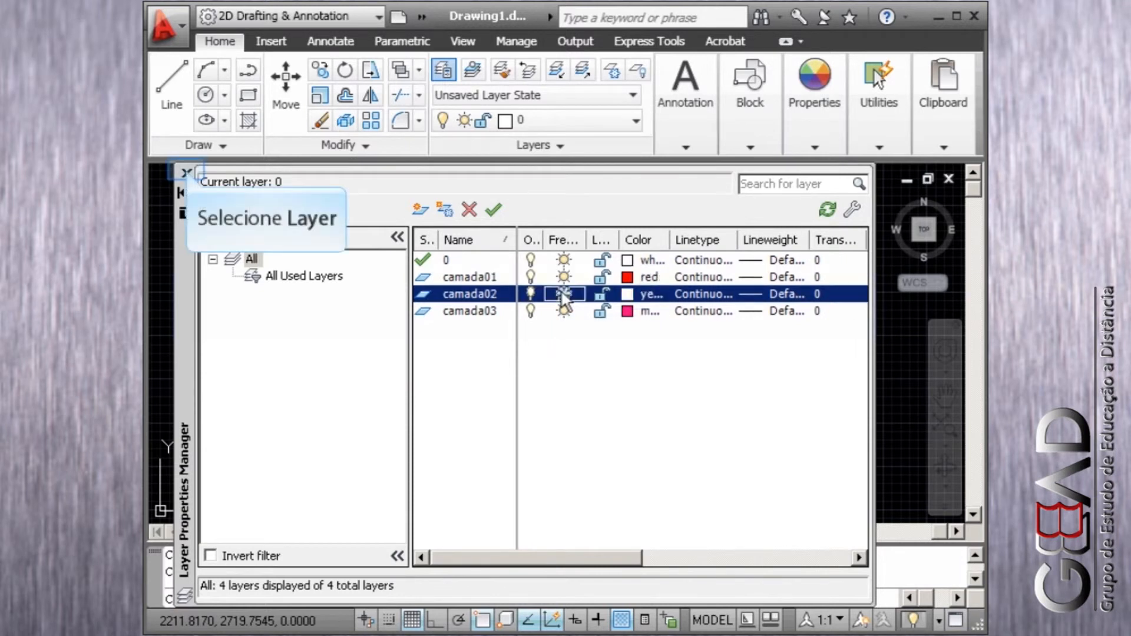
pyautogui.click(186, 171)
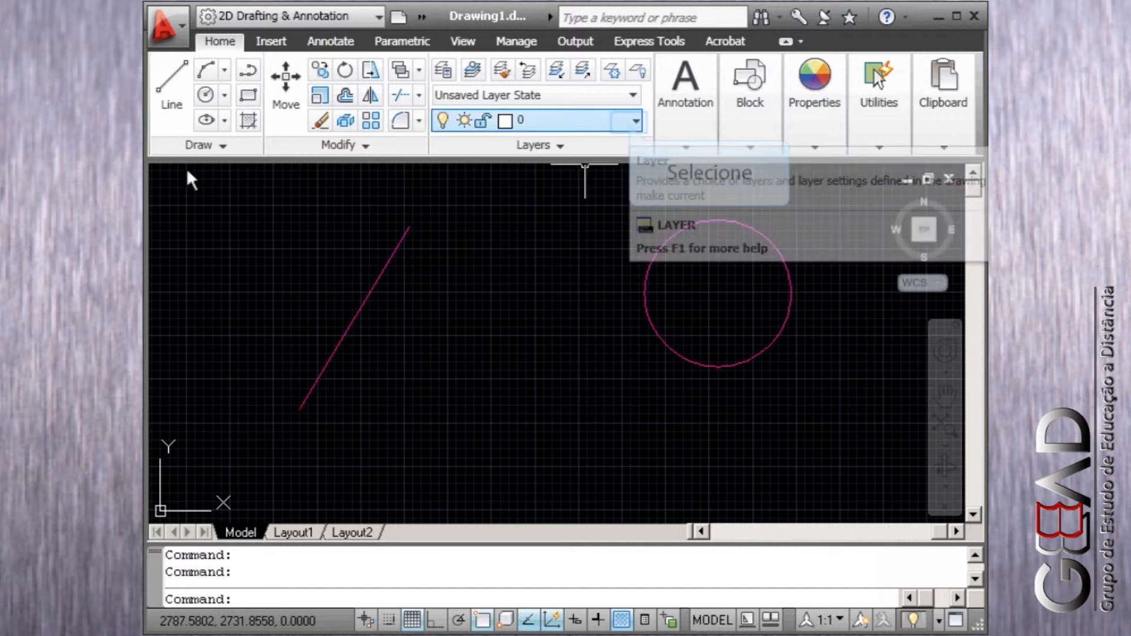
# Thaw layer camada02 from the layer list, and freeze and thaw layer camada03
pyautogui.click(632, 122)
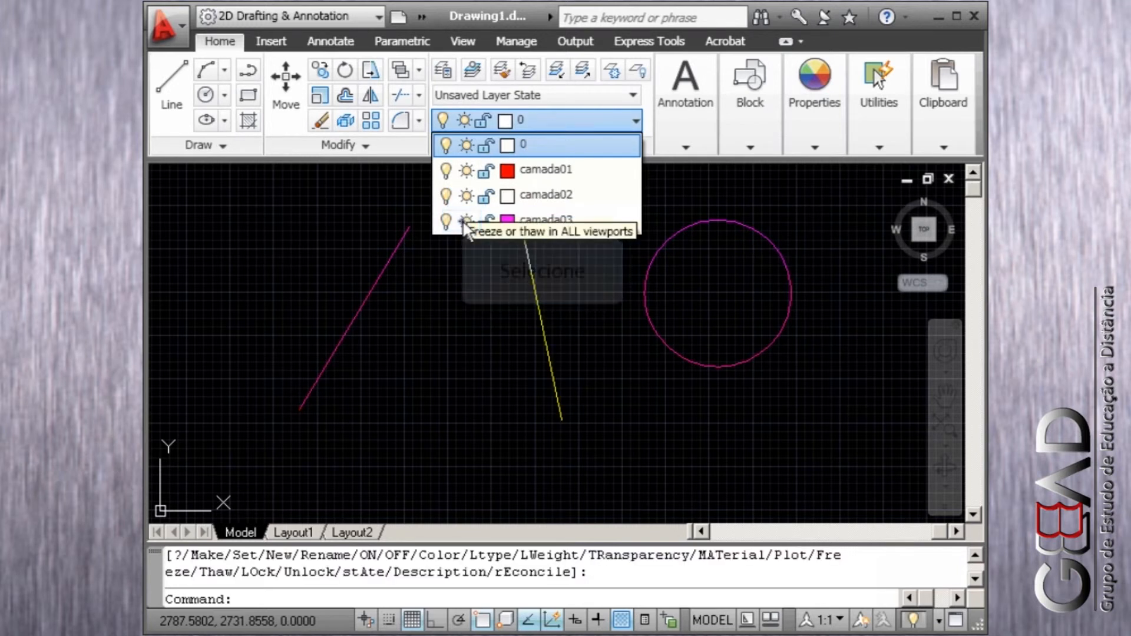
pyautogui.click(466, 222)
pyautogui.click(466, 222)
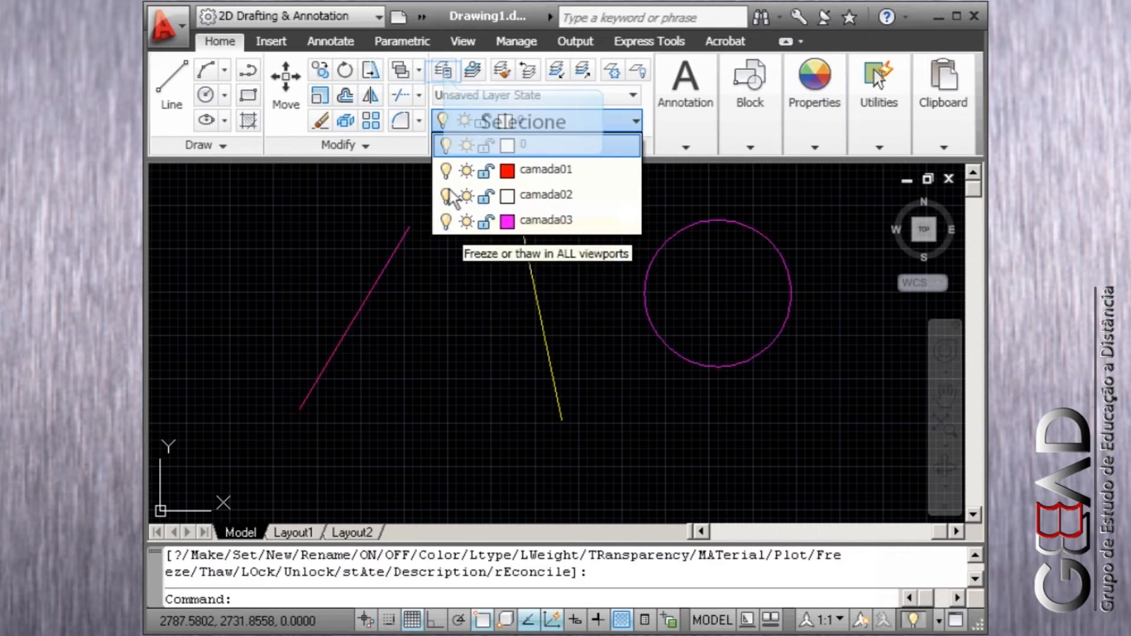
# Load the ZIGZAG linetype from acadiso.lin and accept Continuous as the linetype of layer camada01
pyautogui.click(444, 76)
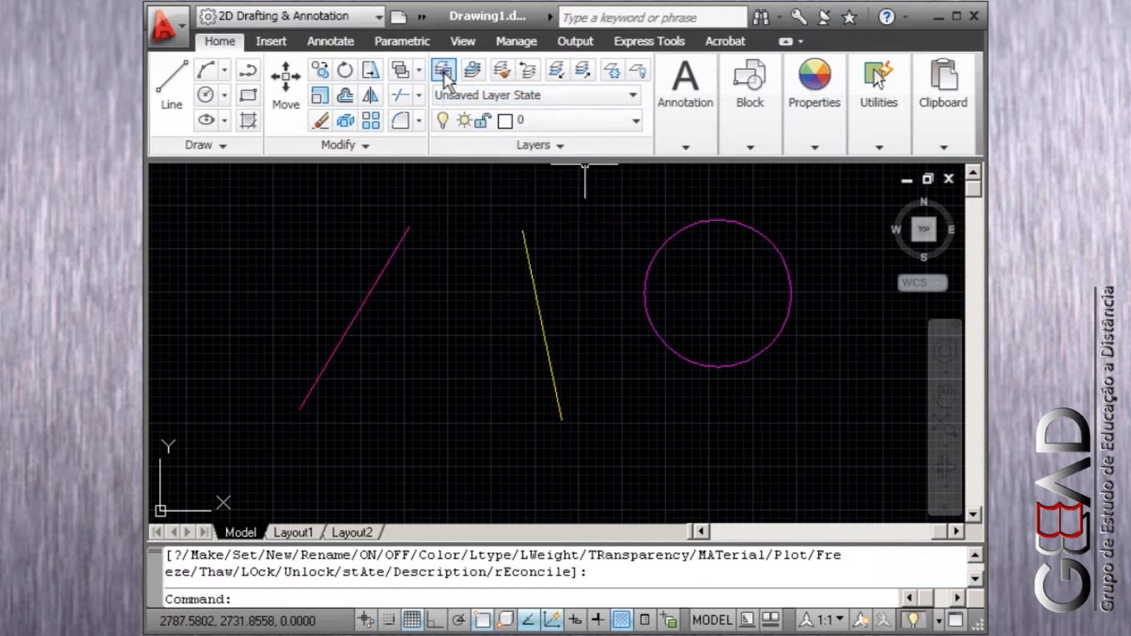
pyautogui.click(445, 77)
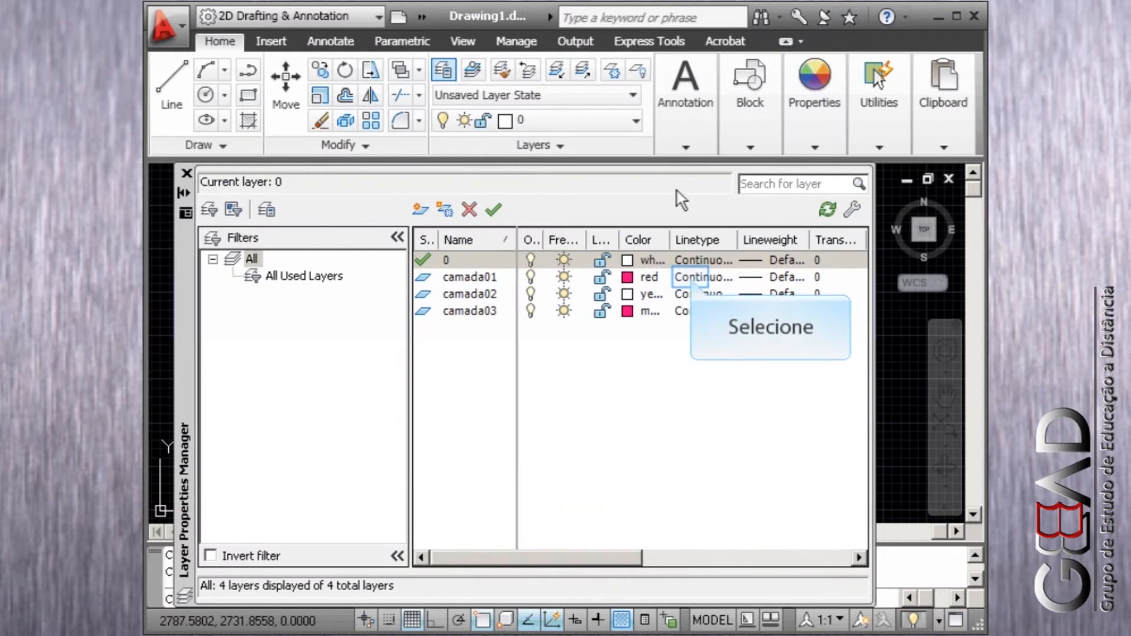
pyautogui.click(695, 277)
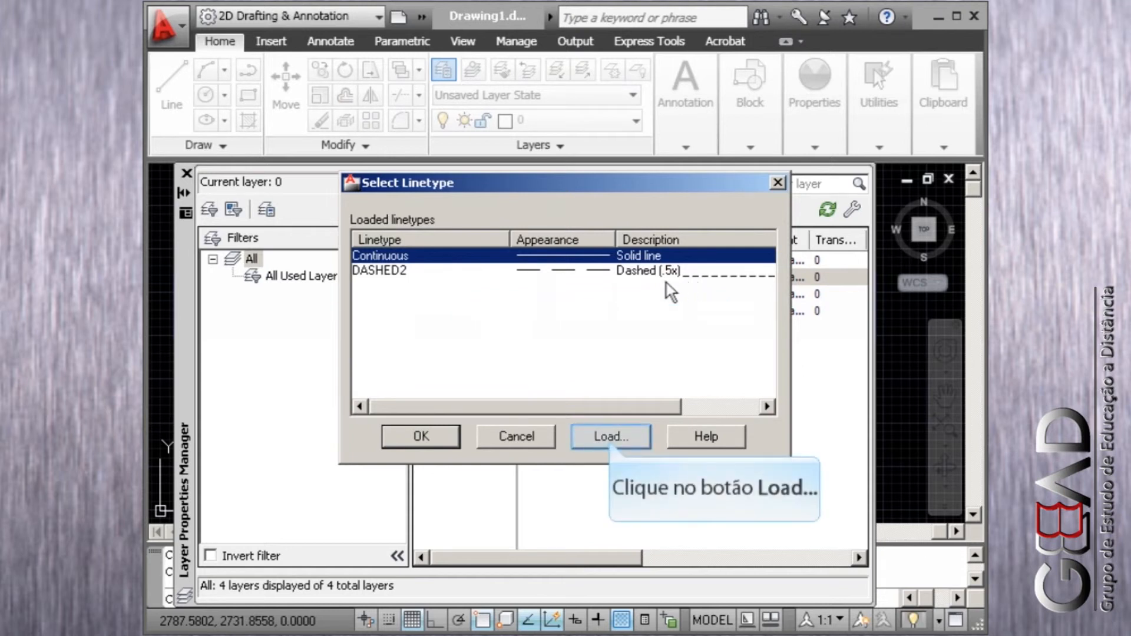
pyautogui.click(610, 437)
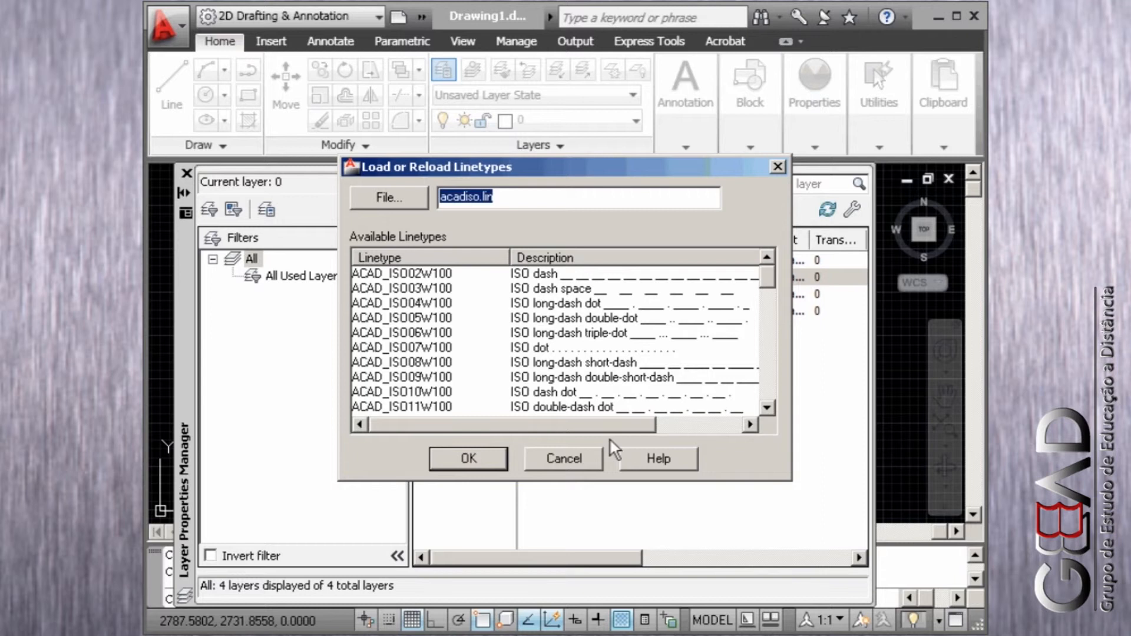
pyautogui.doubleClick(769, 370)
pyautogui.click(767, 373)
pyautogui.click(767, 377)
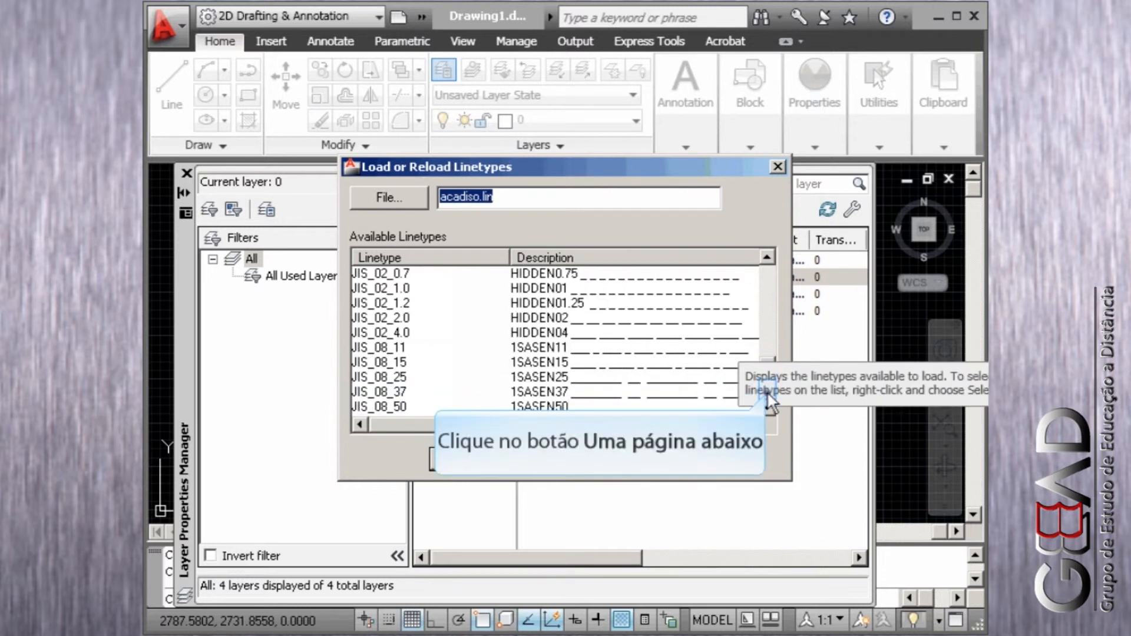
pyautogui.click(767, 377)
pyautogui.click(420, 406)
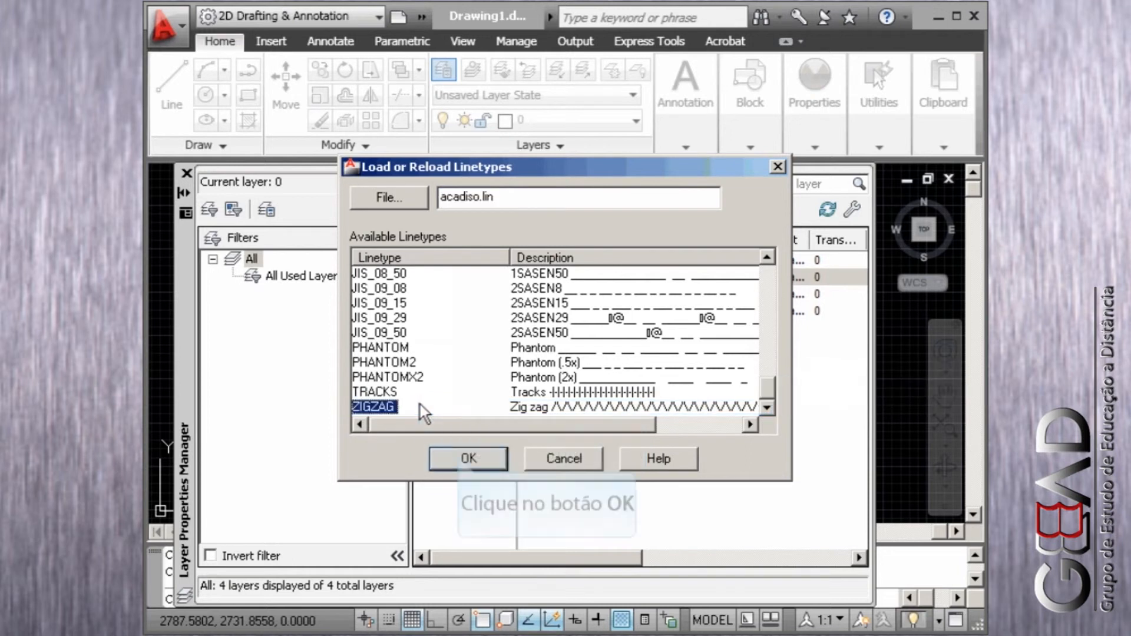
pyautogui.click(458, 455)
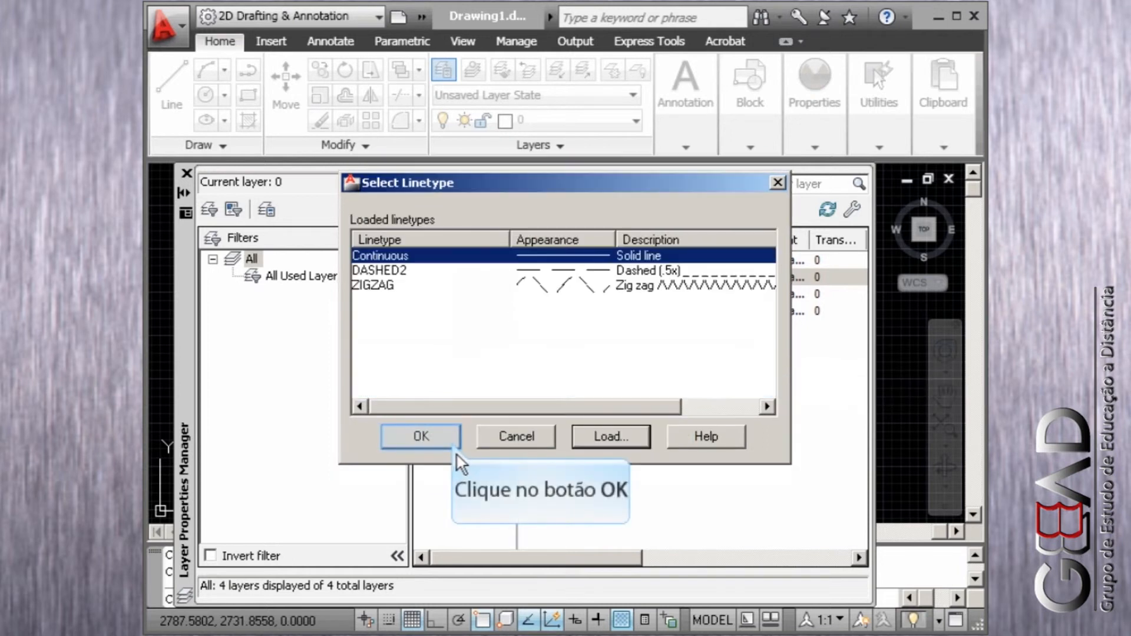
pyautogui.click(451, 440)
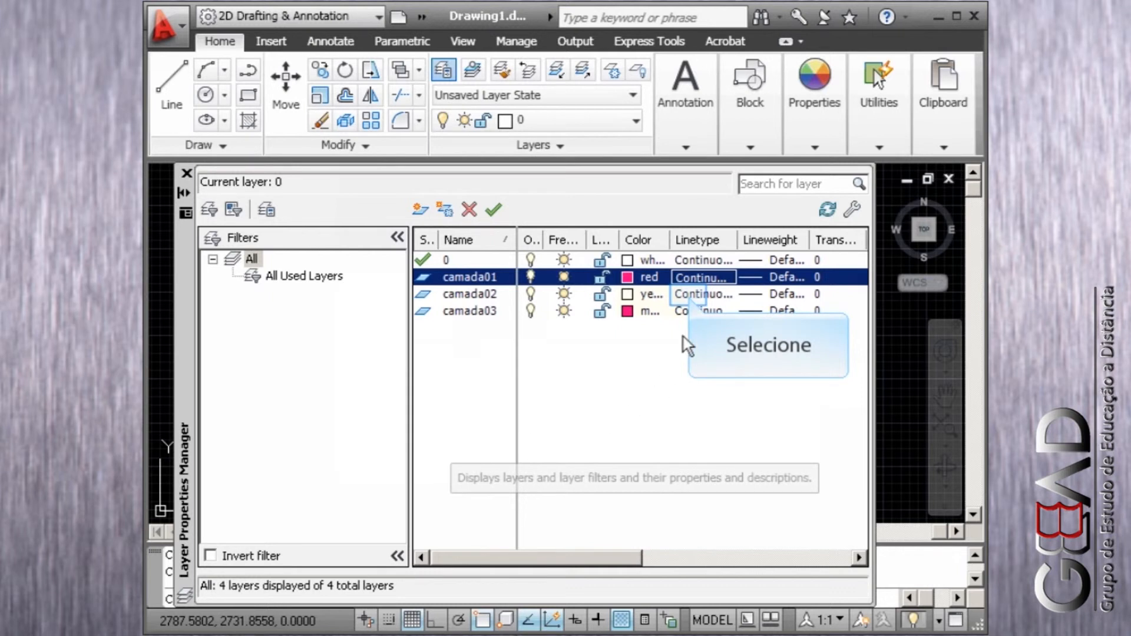
# Set the linetype of layer camada02 to DASHED2
pyautogui.click(690, 296)
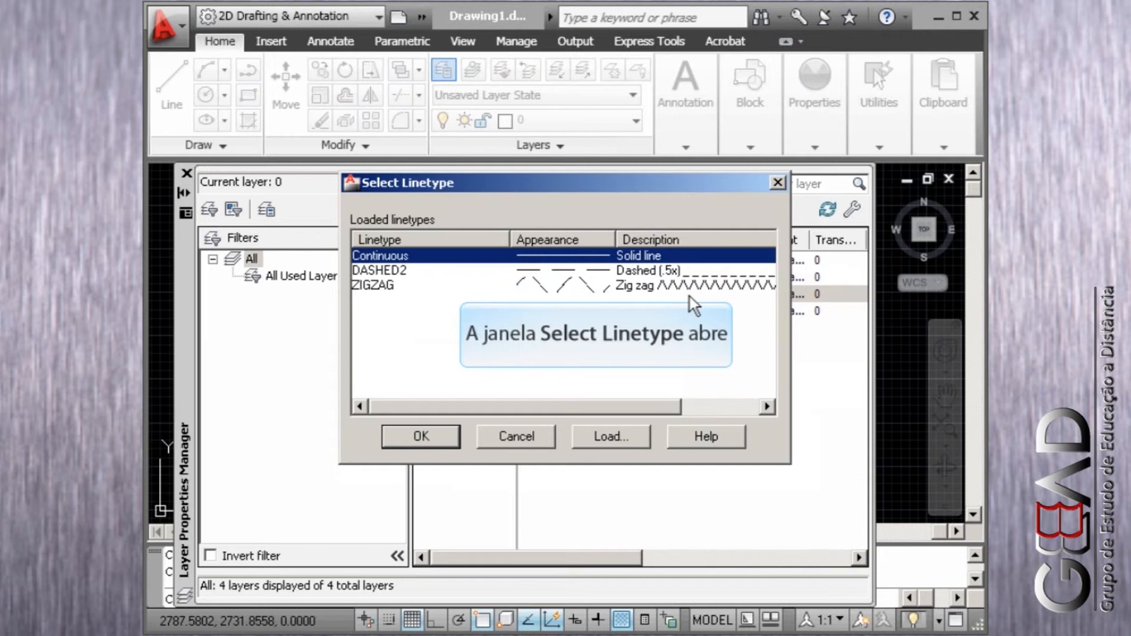
pyautogui.click(416, 272)
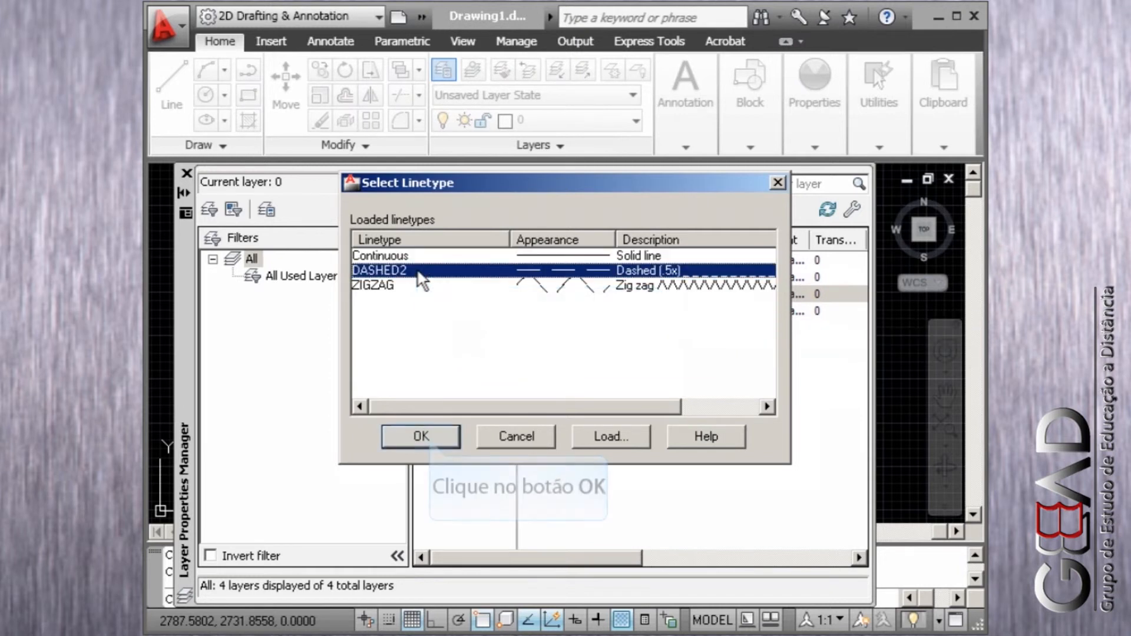
pyautogui.click(430, 437)
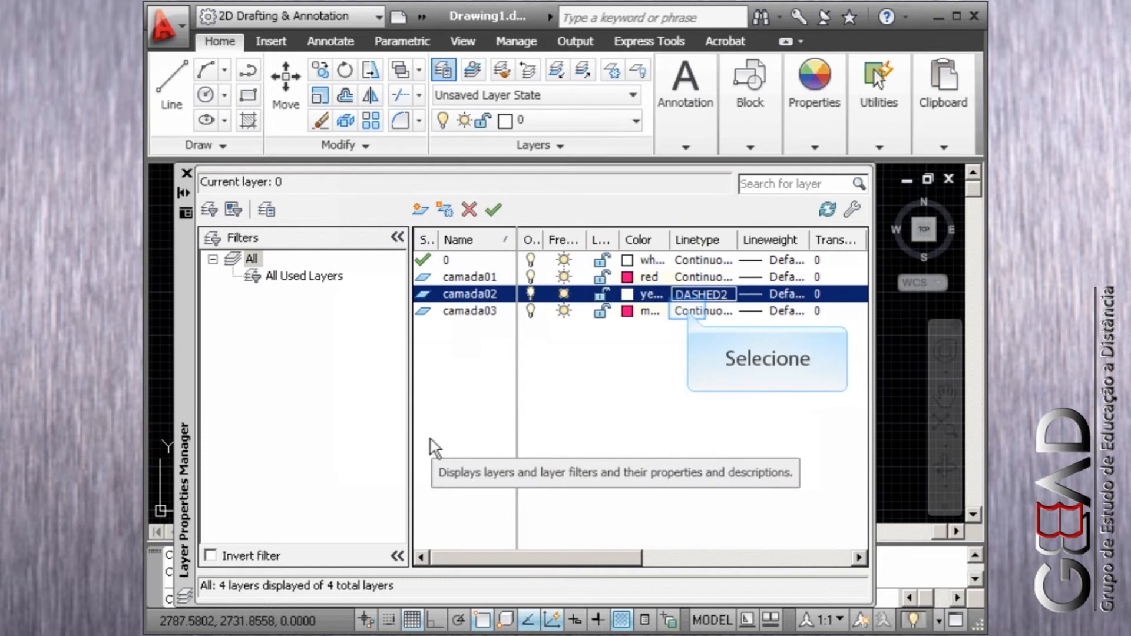
# Set the linetype of layer camada03 to ZIGZAG and close the Layer Properties Manager
pyautogui.click(688, 311)
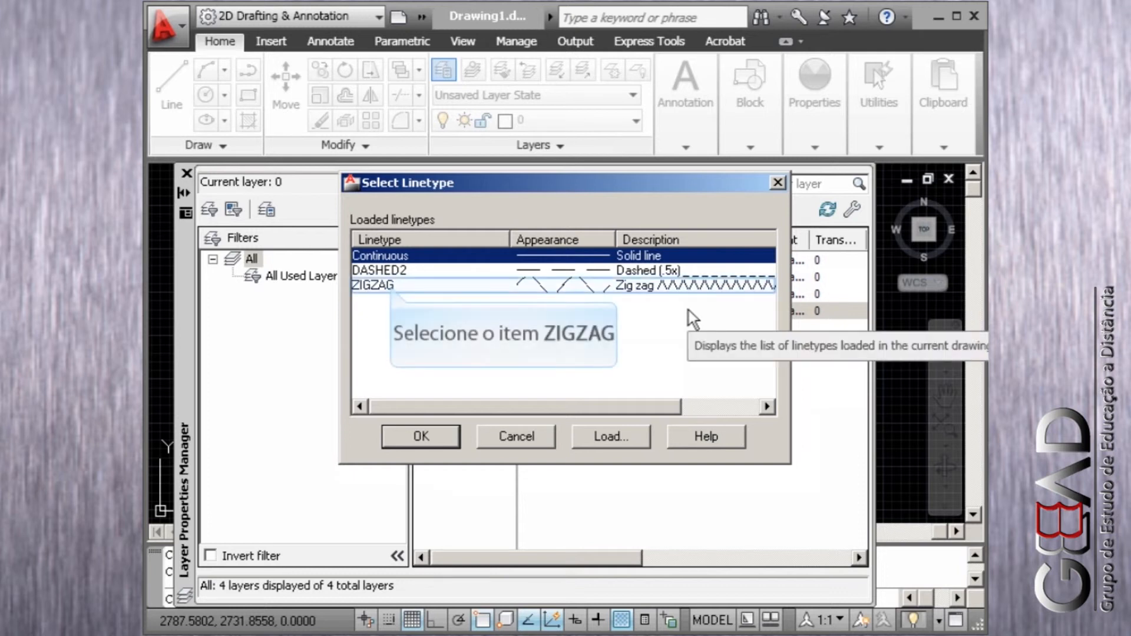
pyautogui.click(391, 286)
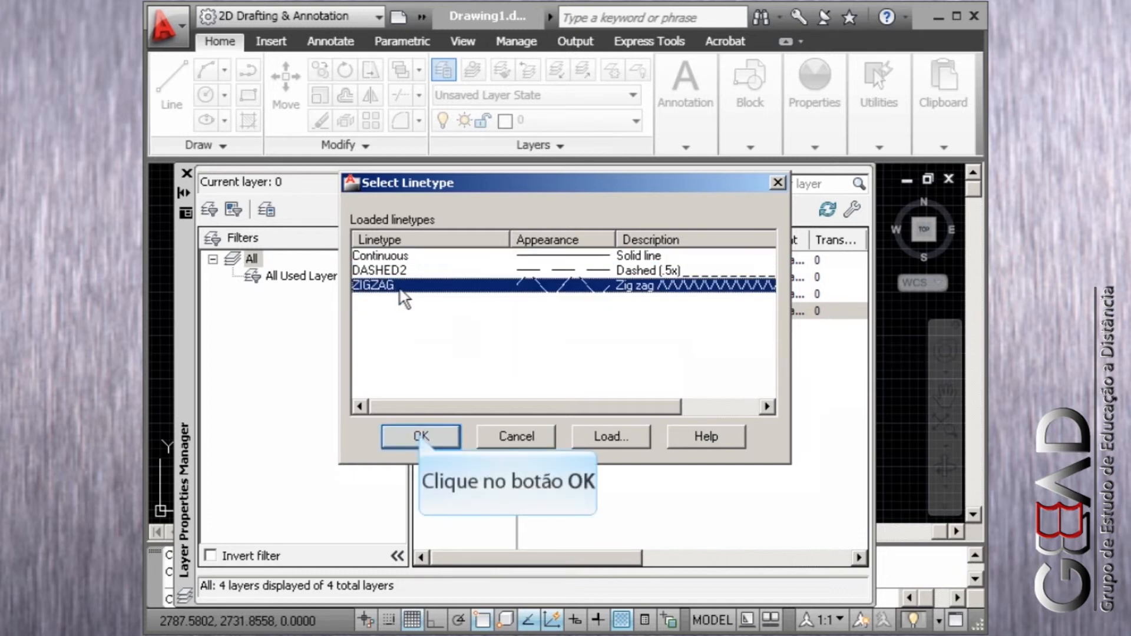
pyautogui.click(422, 437)
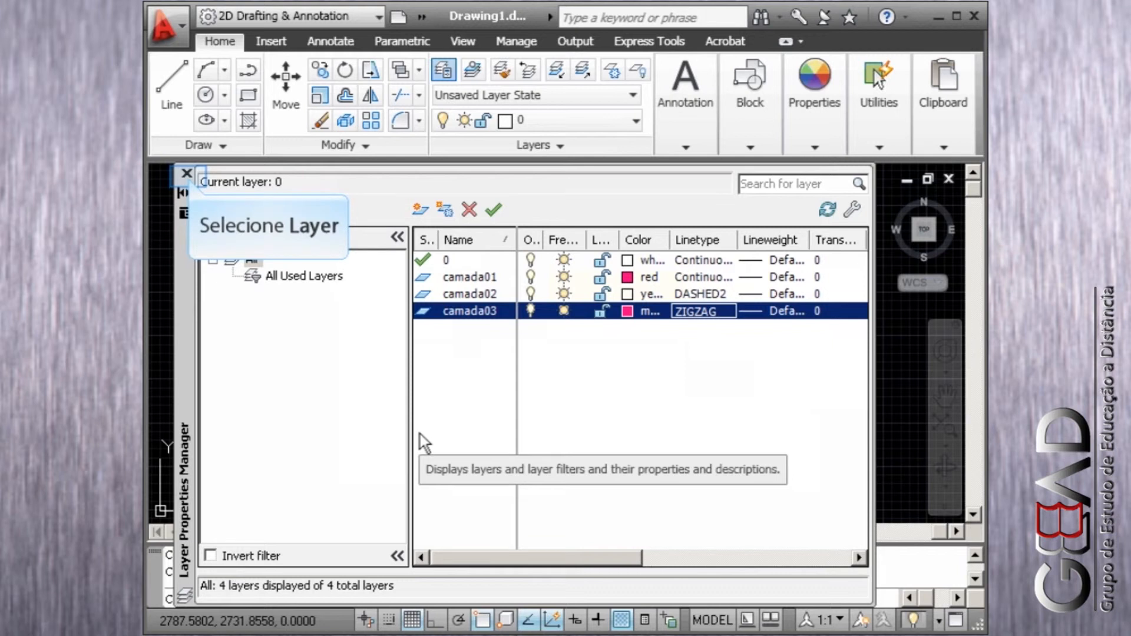
pyautogui.click(187, 174)
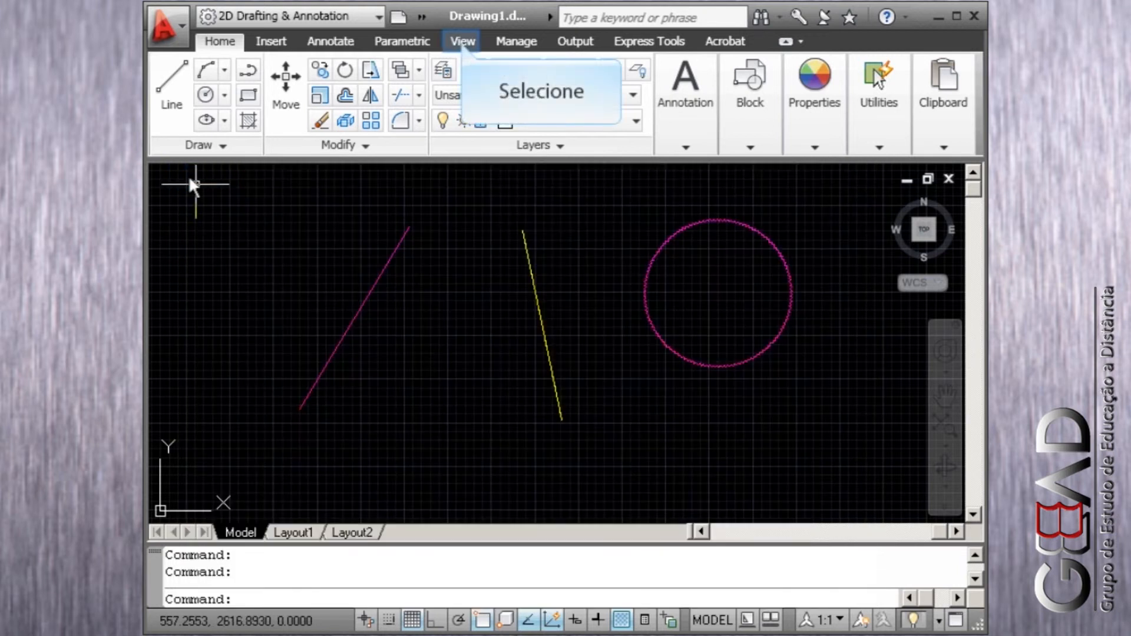
# Inspect the linetype at the upper end of the middle line with a window zoom, and return to the previous view
pyautogui.click(462, 41)
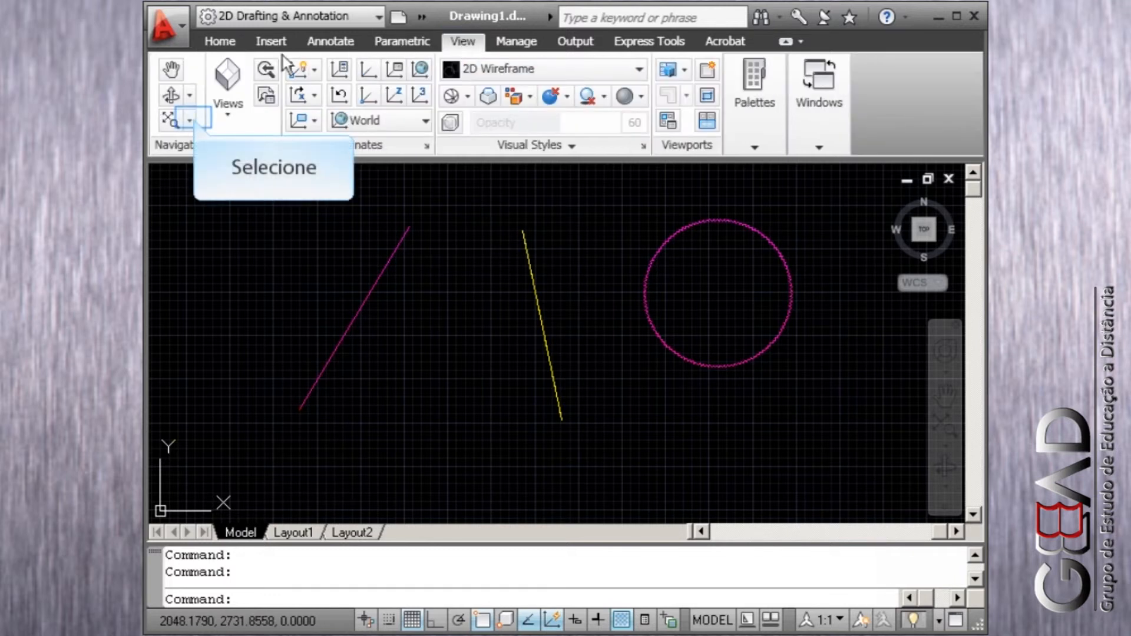
pyautogui.click(189, 121)
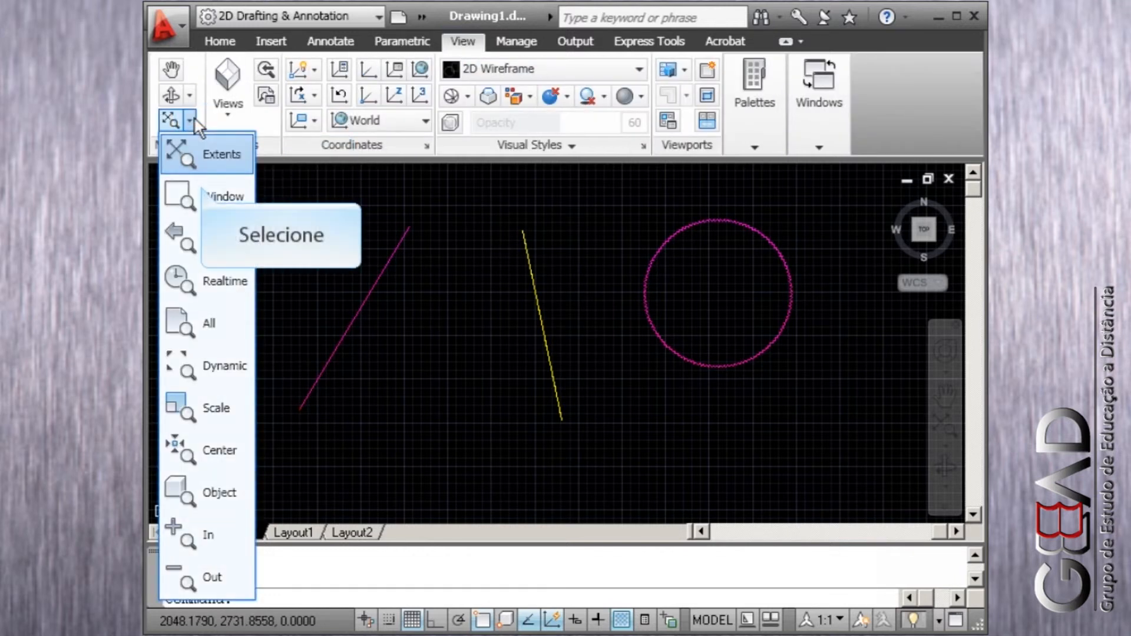
pyautogui.click(215, 197)
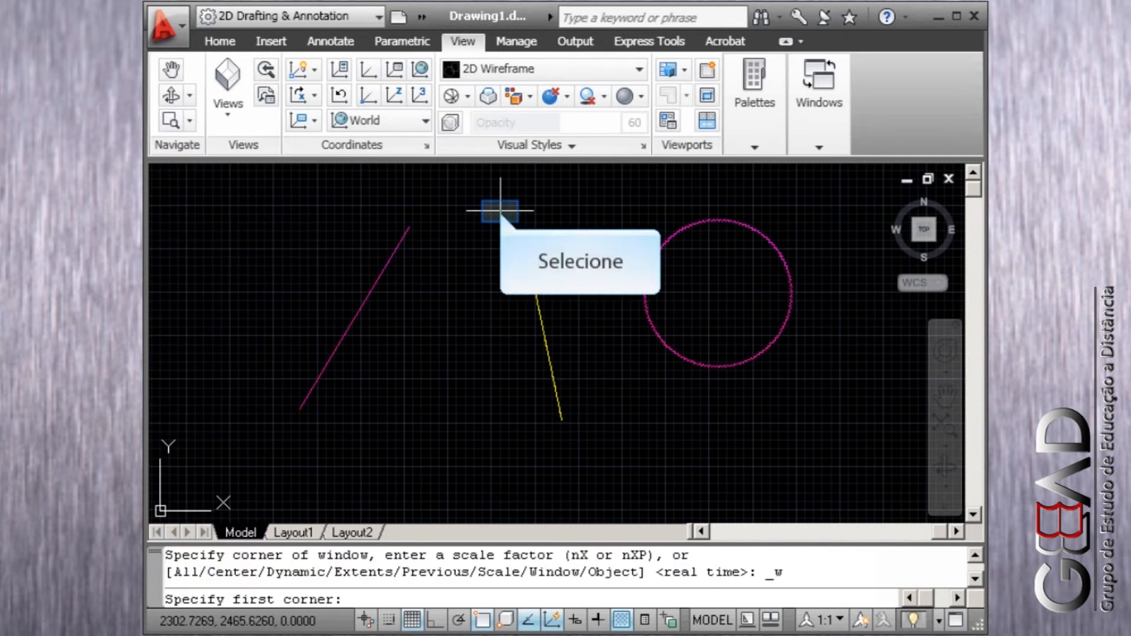
pyautogui.click(500, 211)
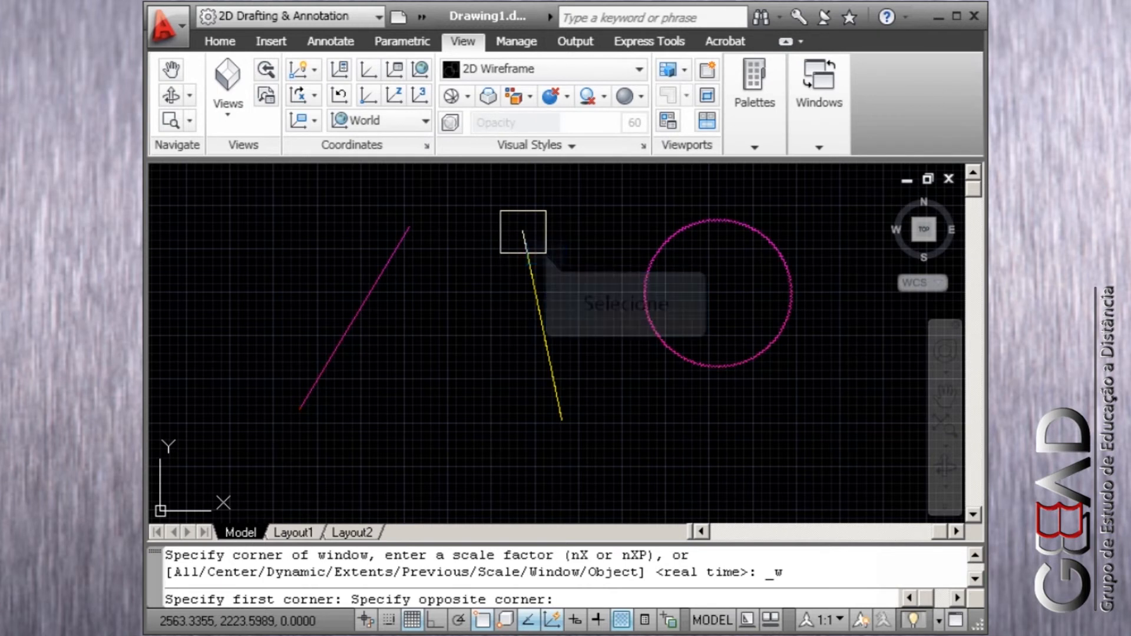
pyautogui.click(545, 254)
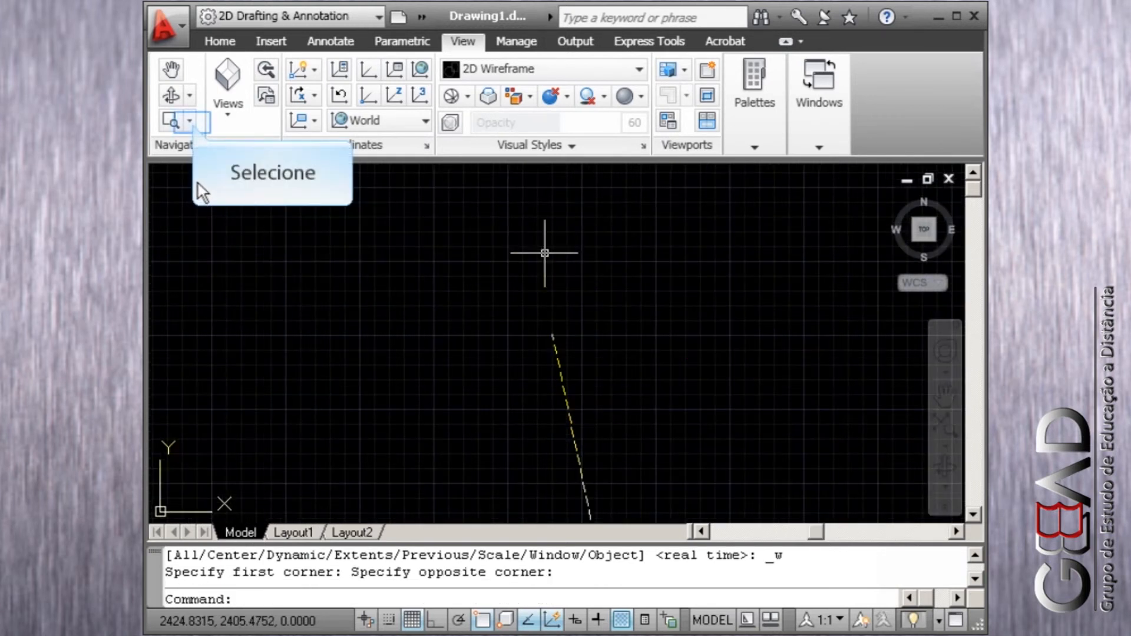
pyautogui.click(189, 120)
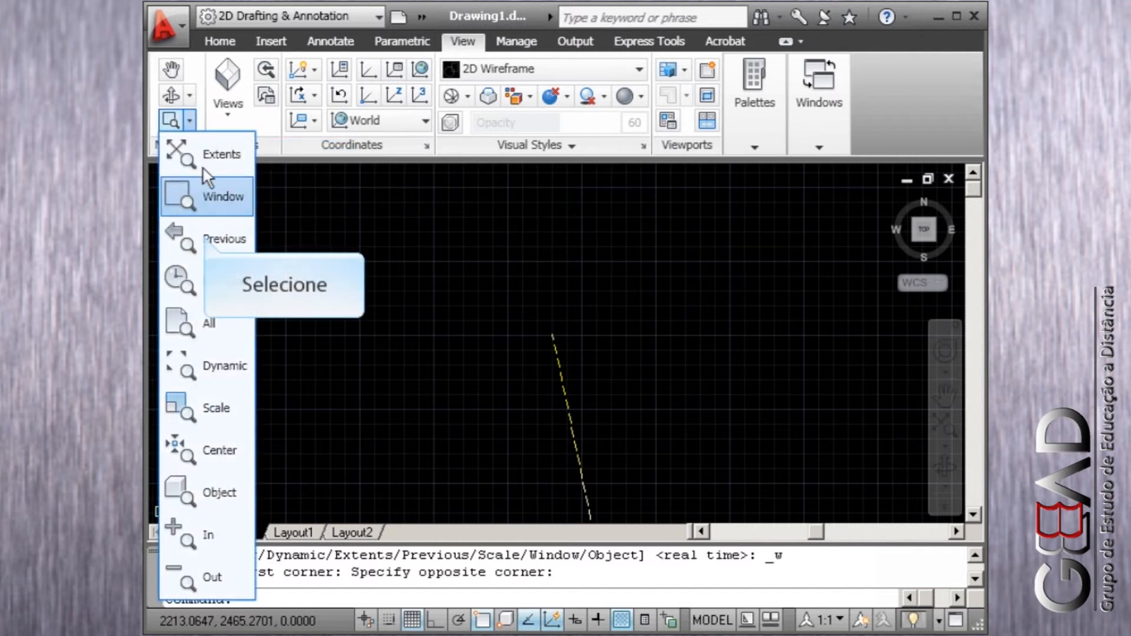
pyautogui.click(209, 239)
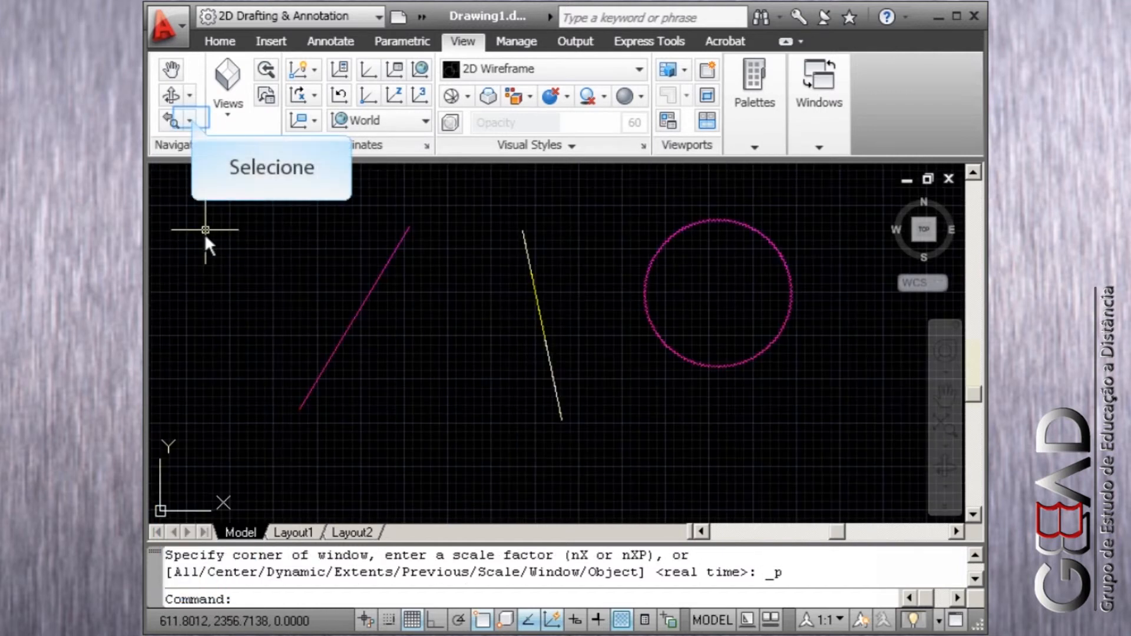
# Inspect the linetype along the circle's upper-left arc with a window zoom, and restore the previous view
pyautogui.click(189, 121)
pyautogui.click(207, 195)
pyautogui.click(638, 236)
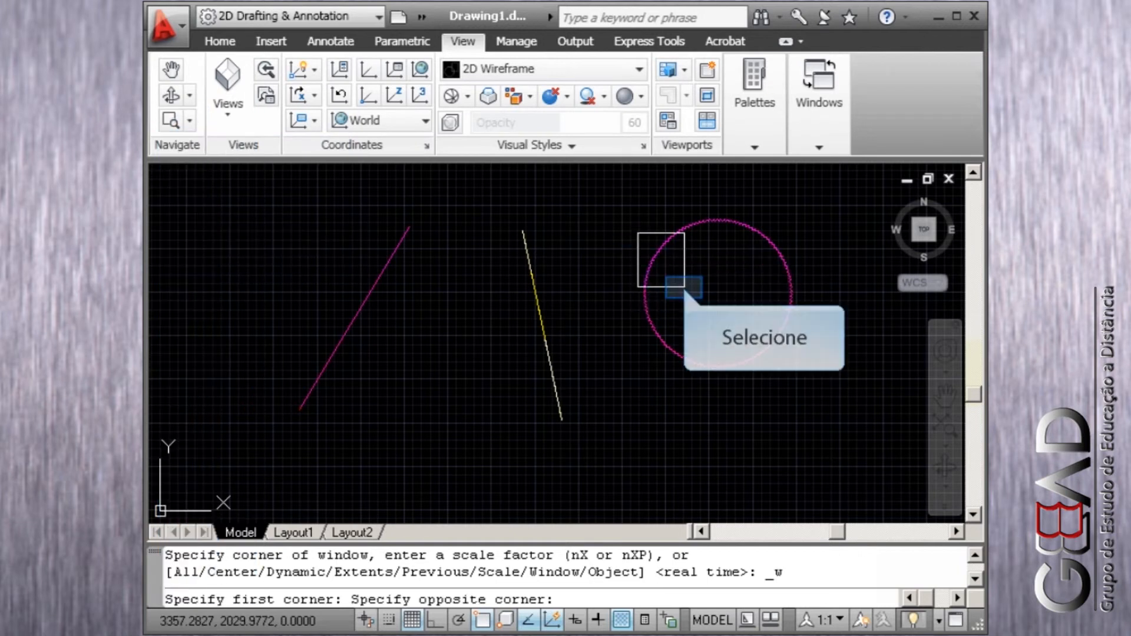
pyautogui.click(680, 284)
pyautogui.click(189, 121)
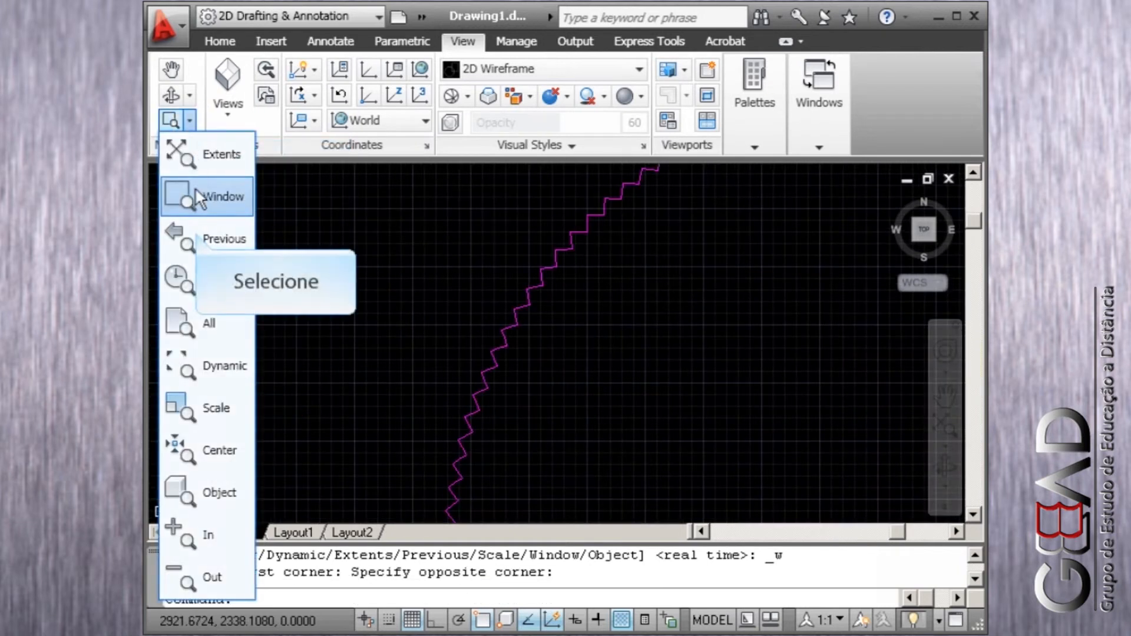
pyautogui.click(203, 236)
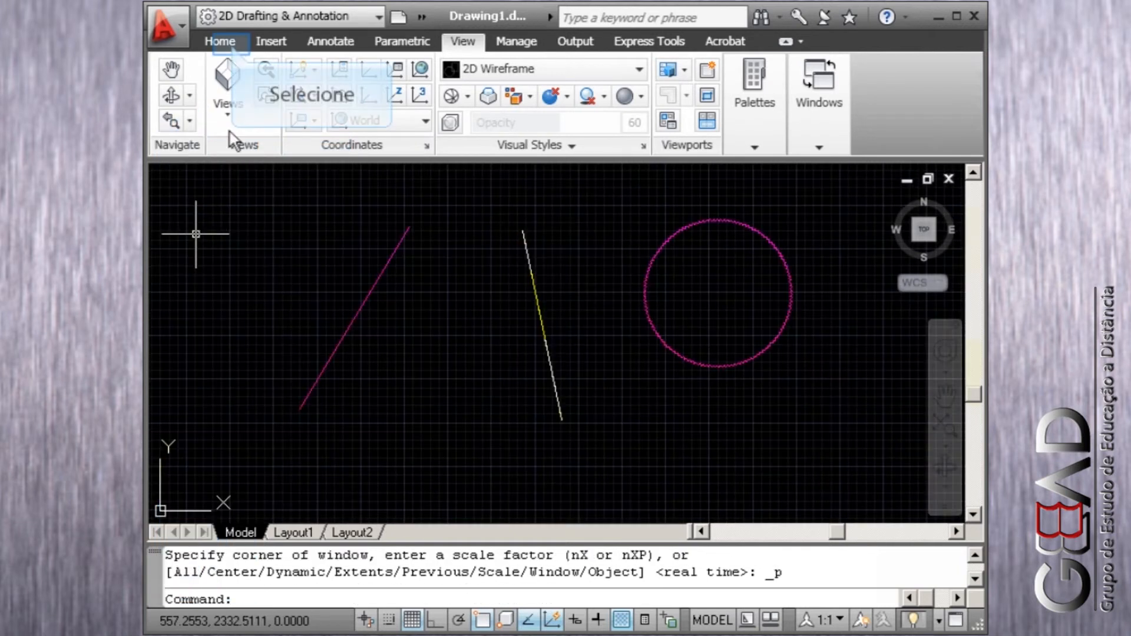
# Lock layer camada02 from the layer list
pyautogui.click(233, 48)
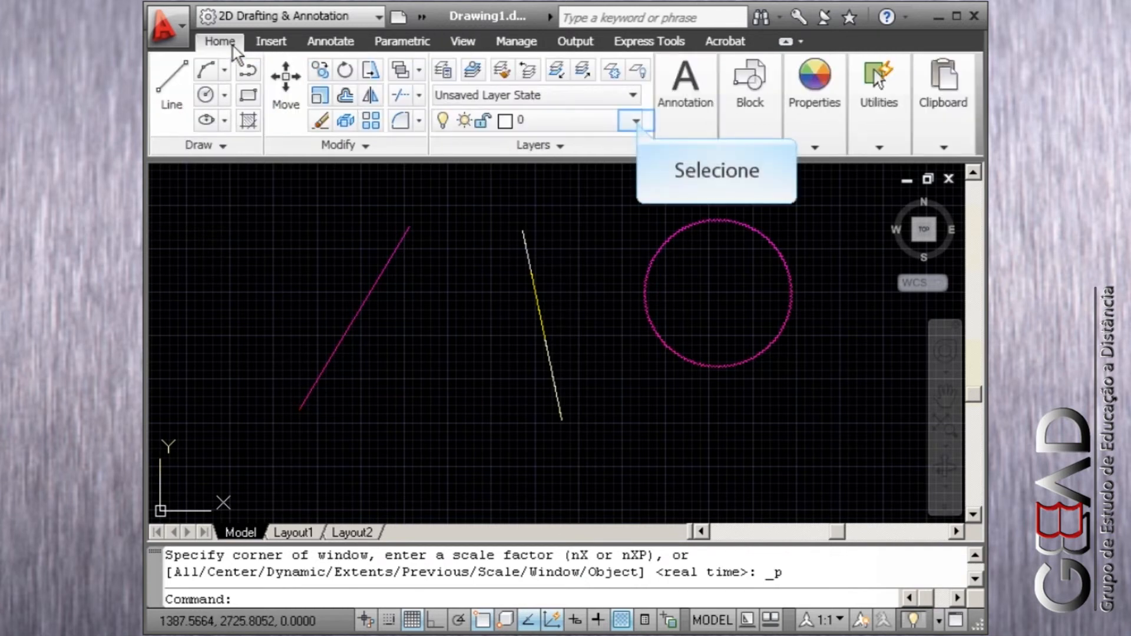
pyautogui.click(636, 121)
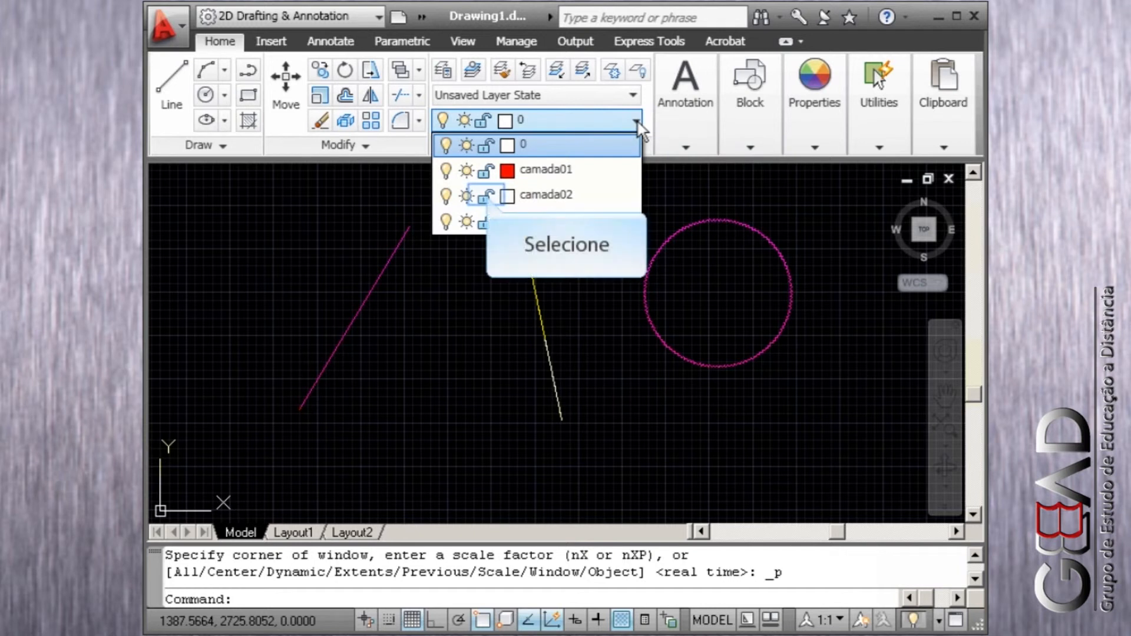
pyautogui.click(485, 197)
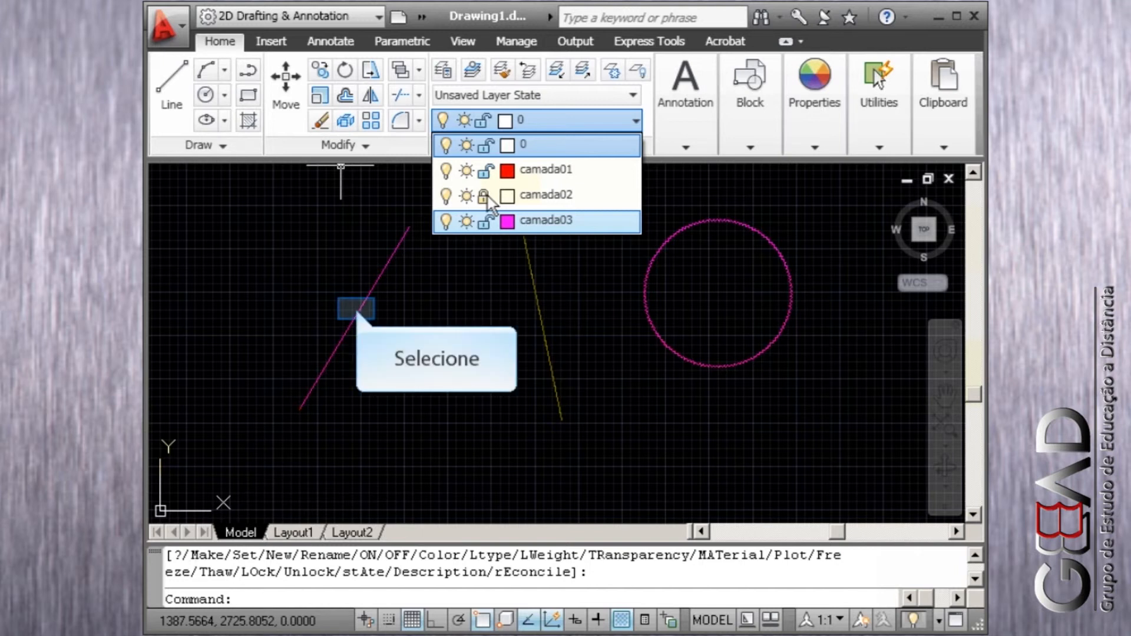
# Test which objects can be selected by picking the red line, the locked middle line and the circle, and clear the selection
pyautogui.click(356, 308)
pyautogui.click(355, 308)
pyautogui.click(540, 316)
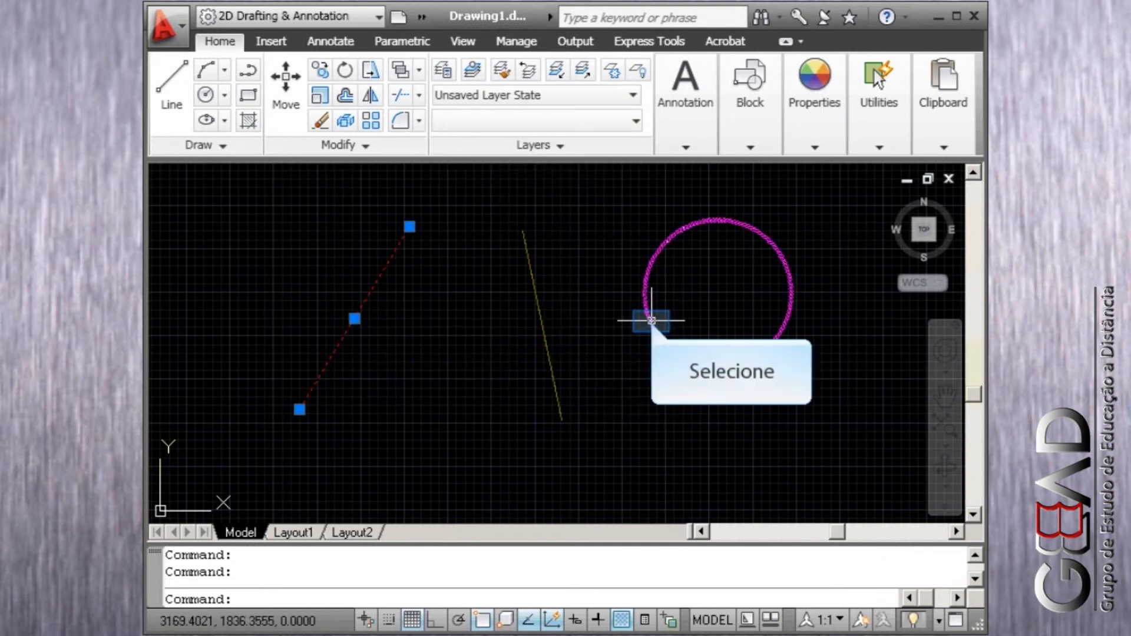
pyautogui.click(650, 321)
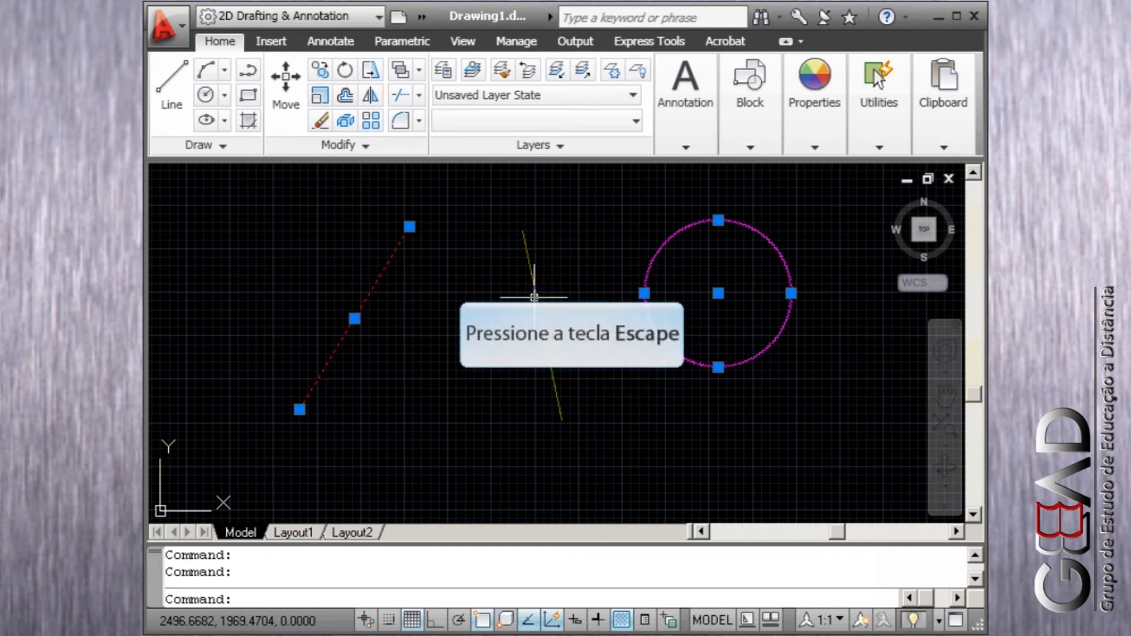
pyautogui.press('Escape')
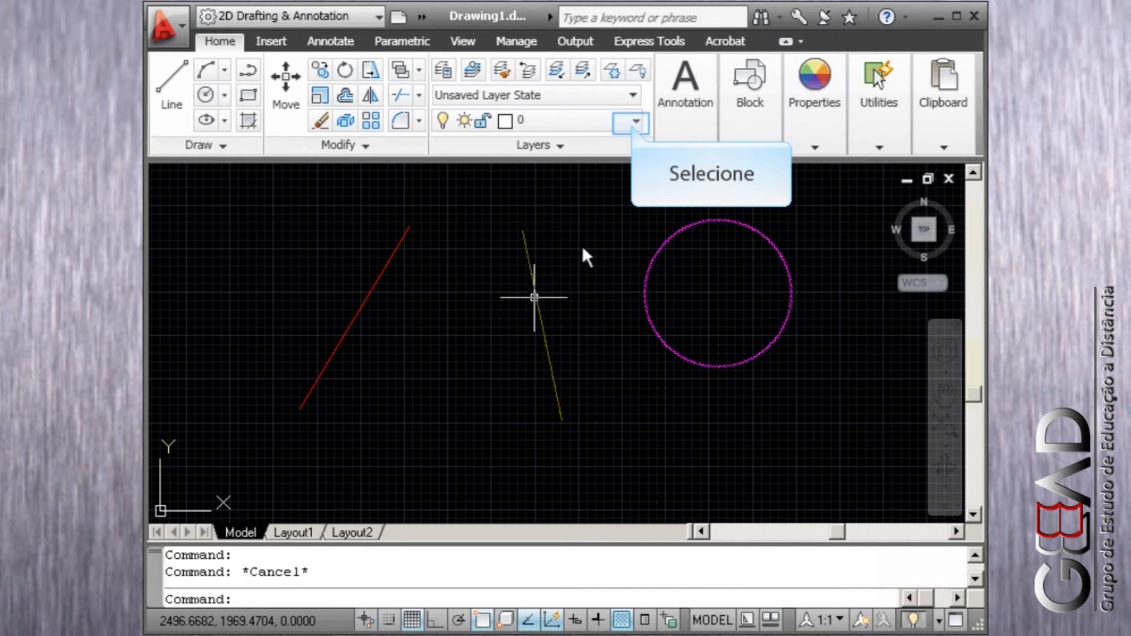
# Unlock layer camada02, and select and deselect its line to check that it can be edited
pyautogui.click(634, 122)
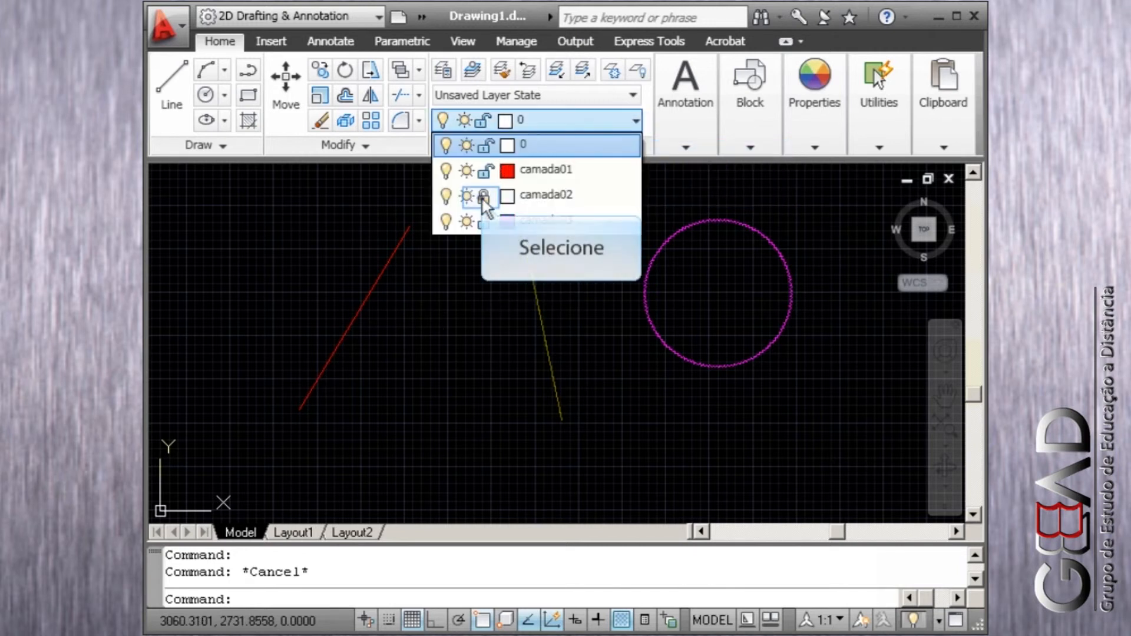
pyautogui.click(537, 294)
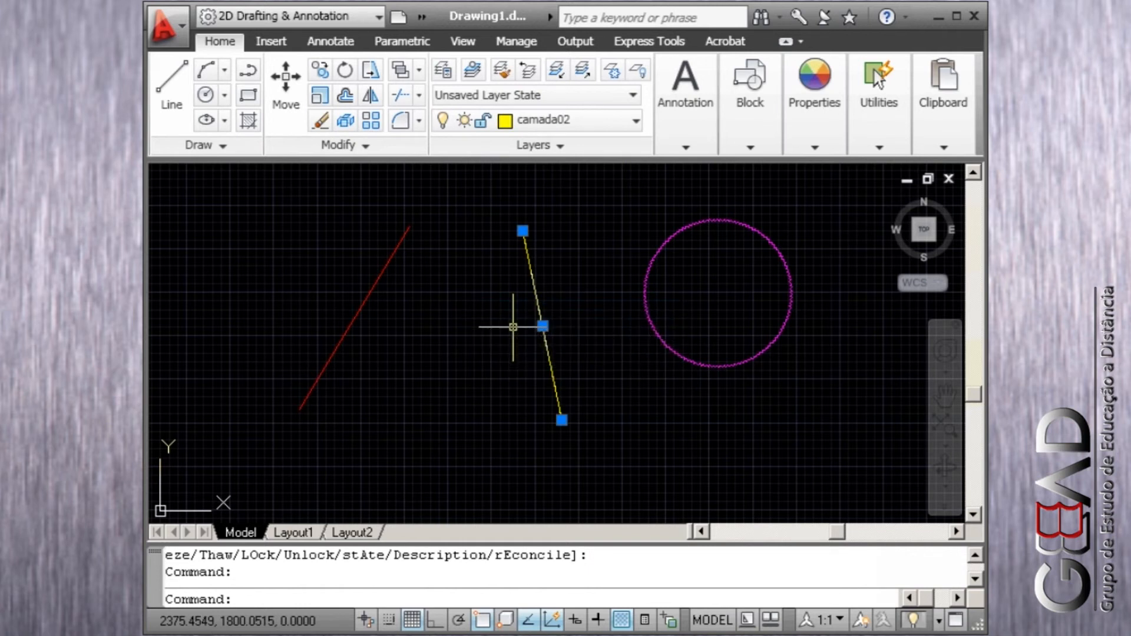
pyautogui.press('Escape')
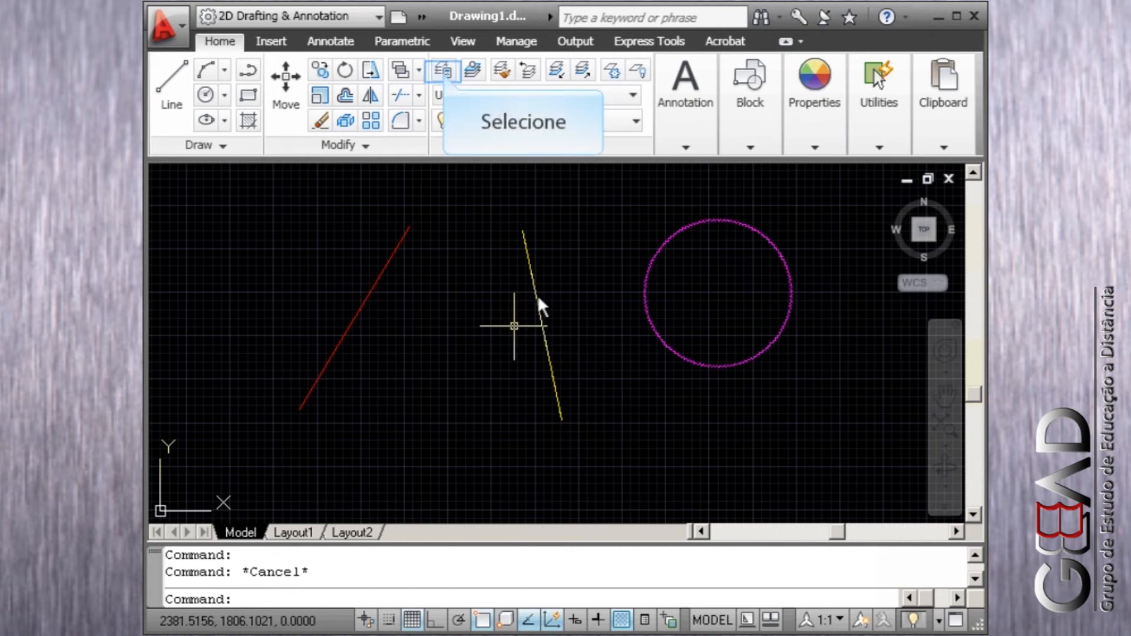
# Make camada01 the current layer in the layer manager and close the manager
pyautogui.click(443, 70)
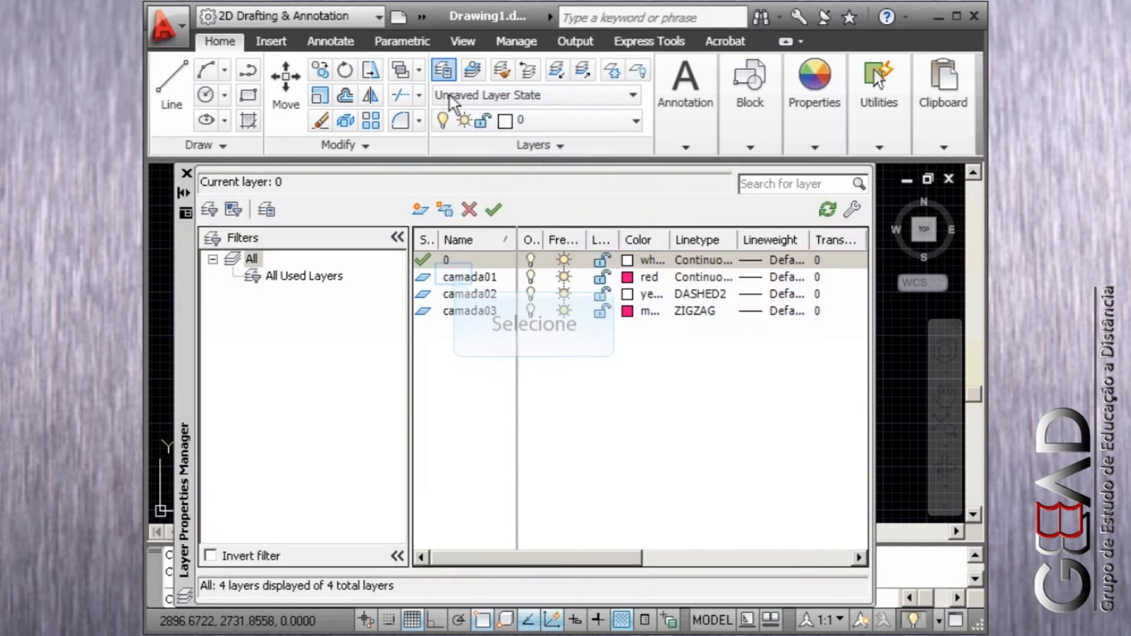
pyautogui.doubleClick(466, 277)
pyautogui.click(186, 173)
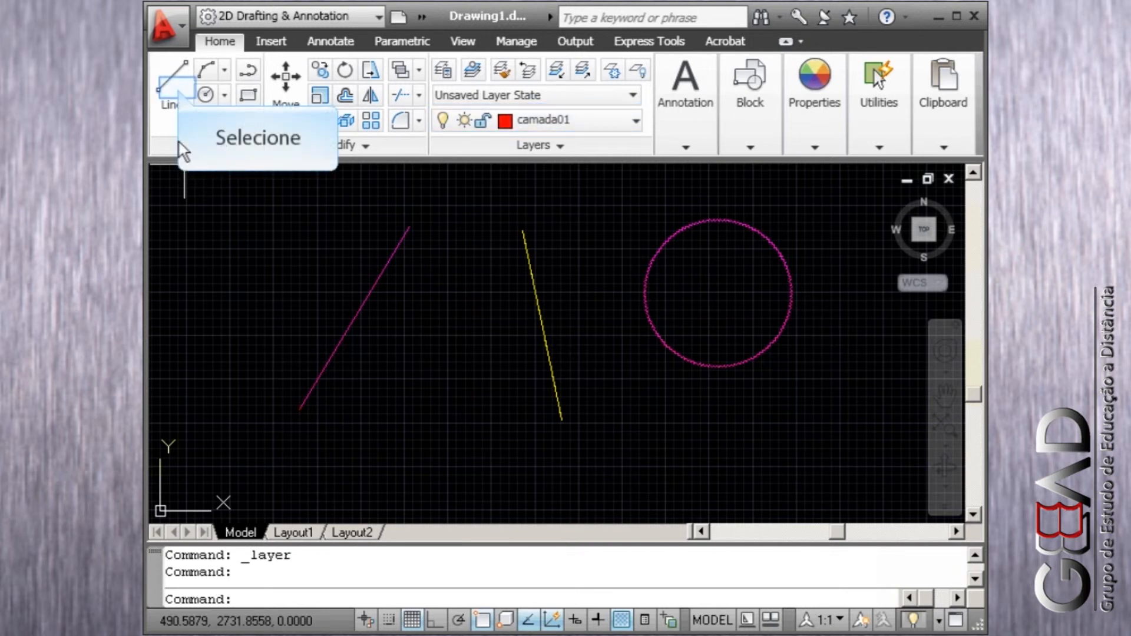
# Draw a nearly horizontal line above the existing objects, from about (975, 2550) to about (2806, 2623)
pyautogui.click(178, 95)
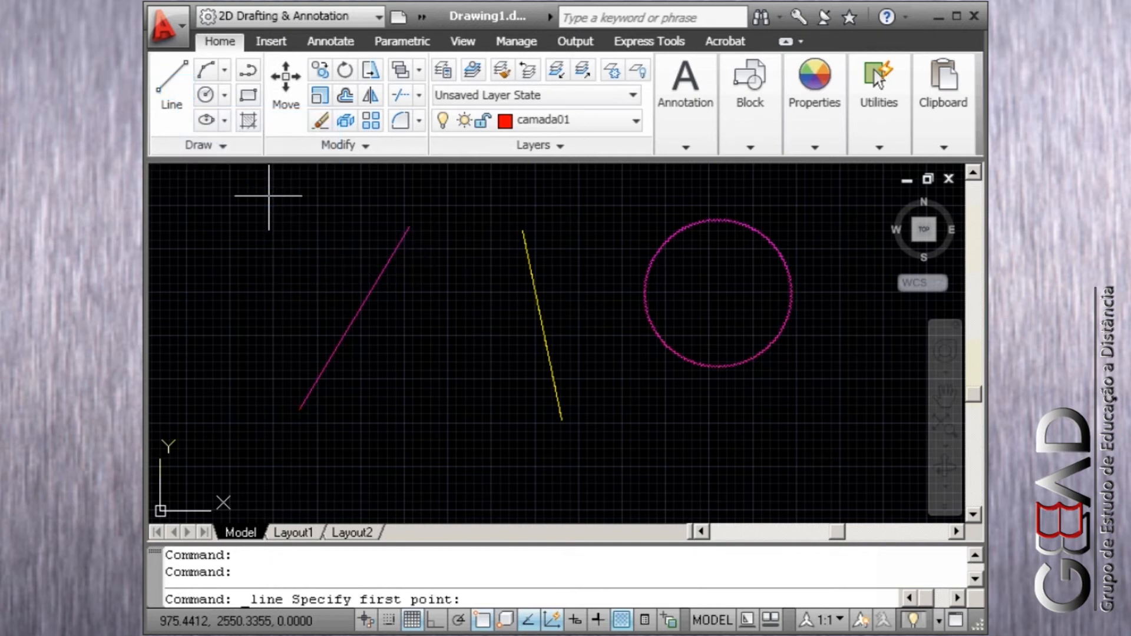
pyautogui.click(268, 196)
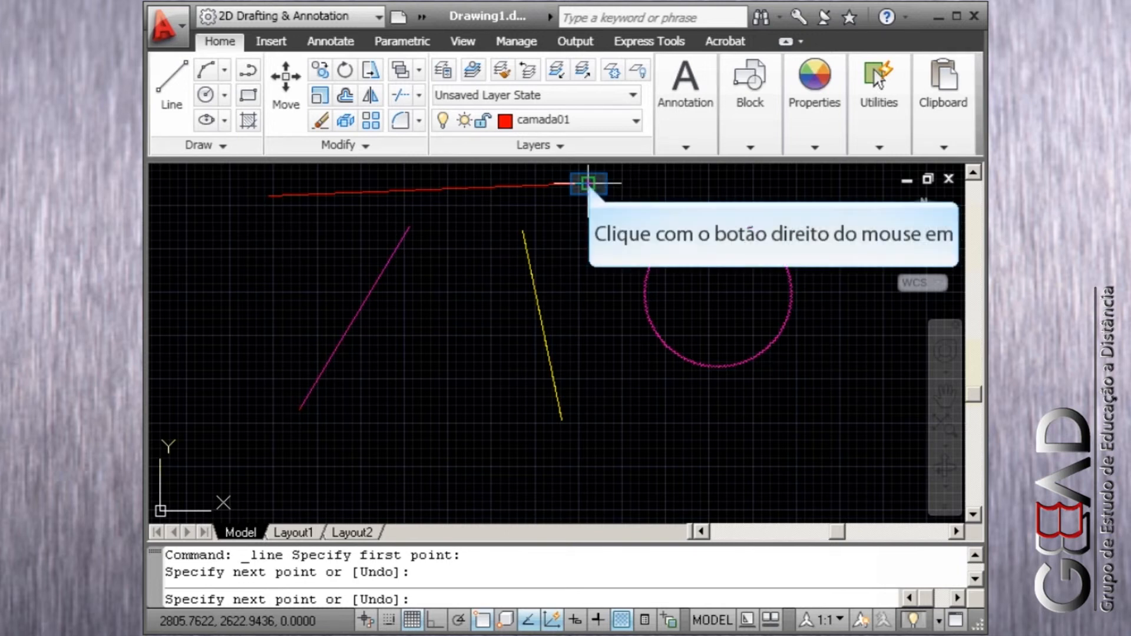
pyautogui.rightClick(588, 184)
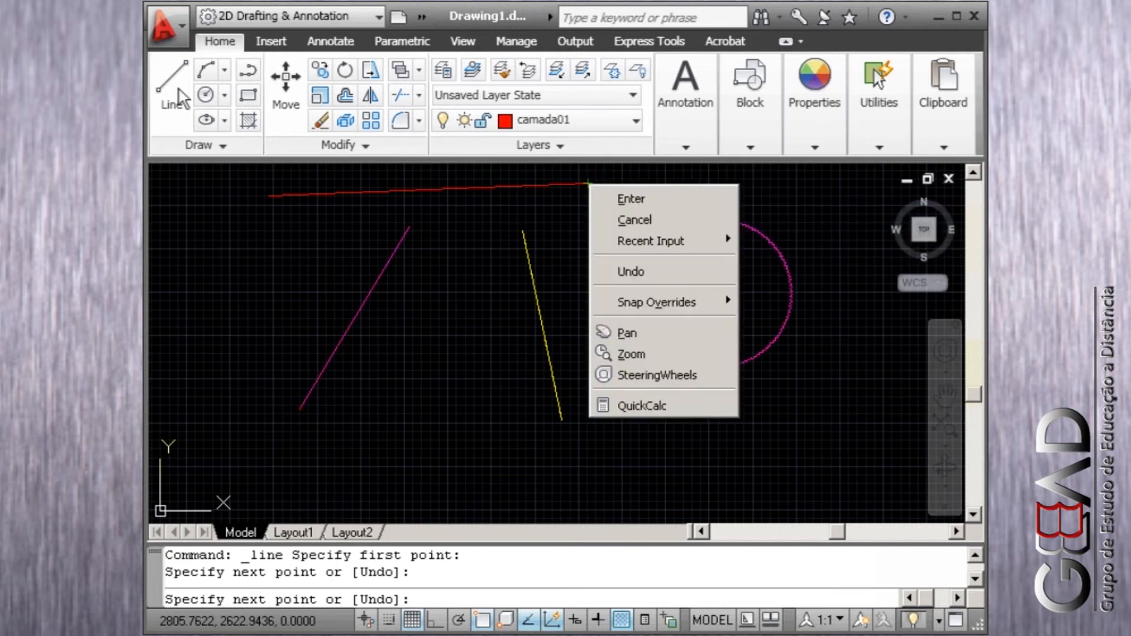
pyautogui.click(624, 196)
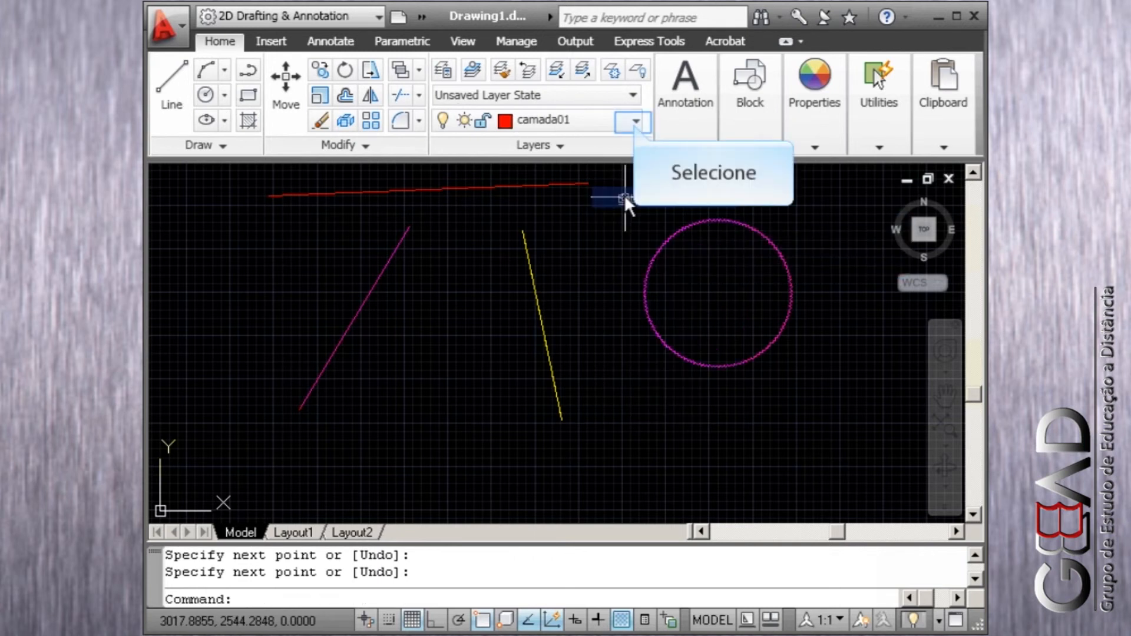
# Make camada03 the current layer and draw a slightly rising line below the existing objects, ending at about (3327, 1092)
pyautogui.click(635, 123)
pyautogui.click(577, 222)
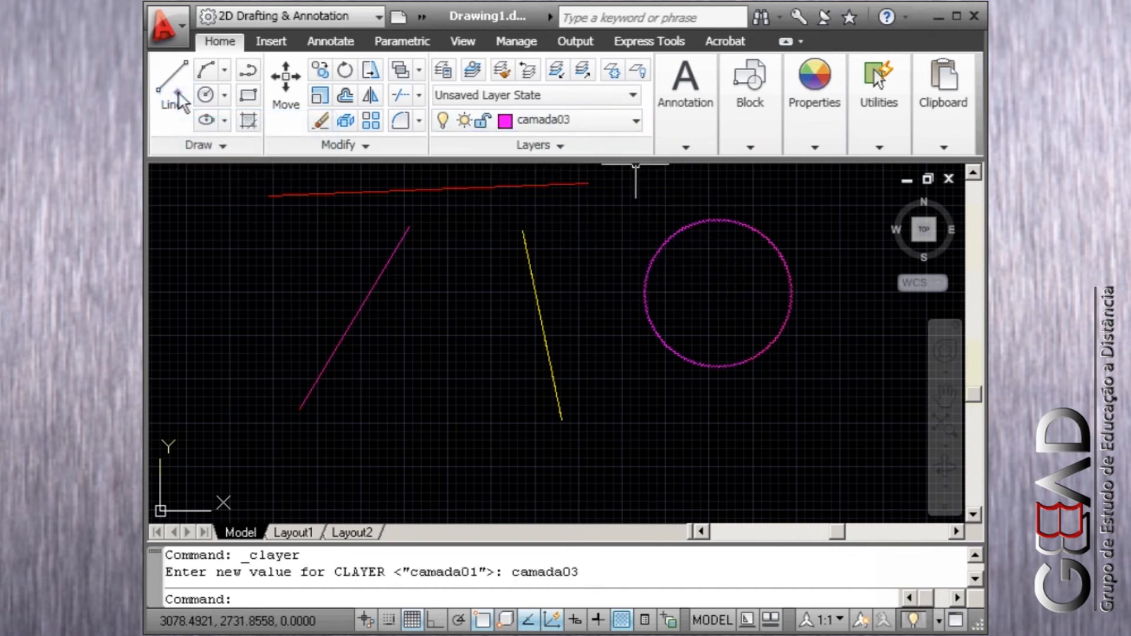
pyautogui.click(179, 94)
pyautogui.click(412, 477)
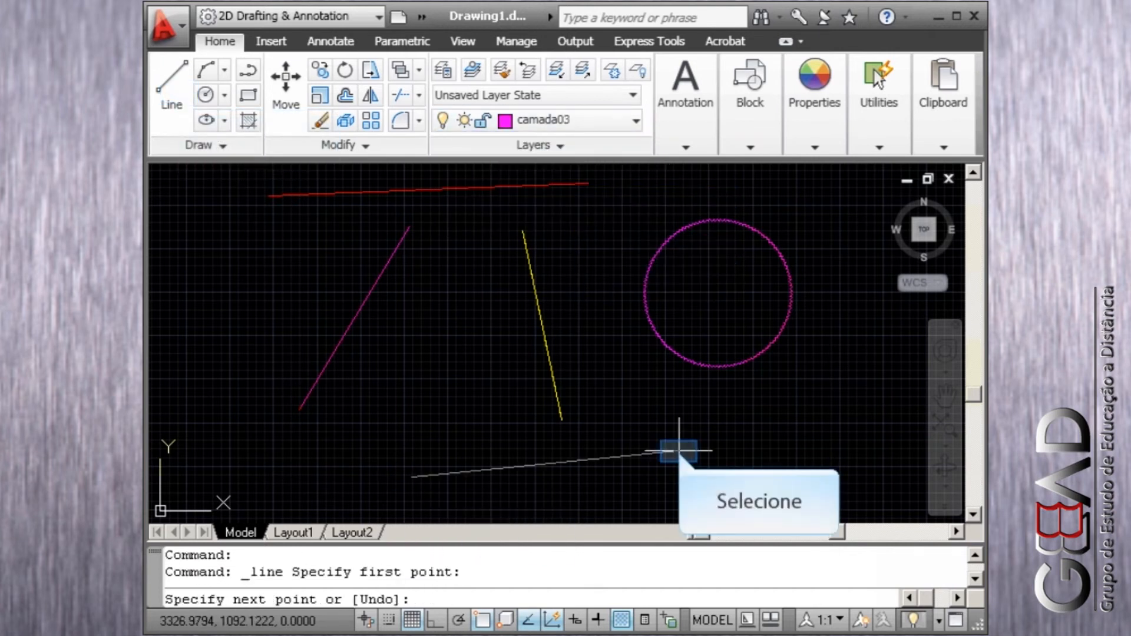
pyautogui.click(679, 451)
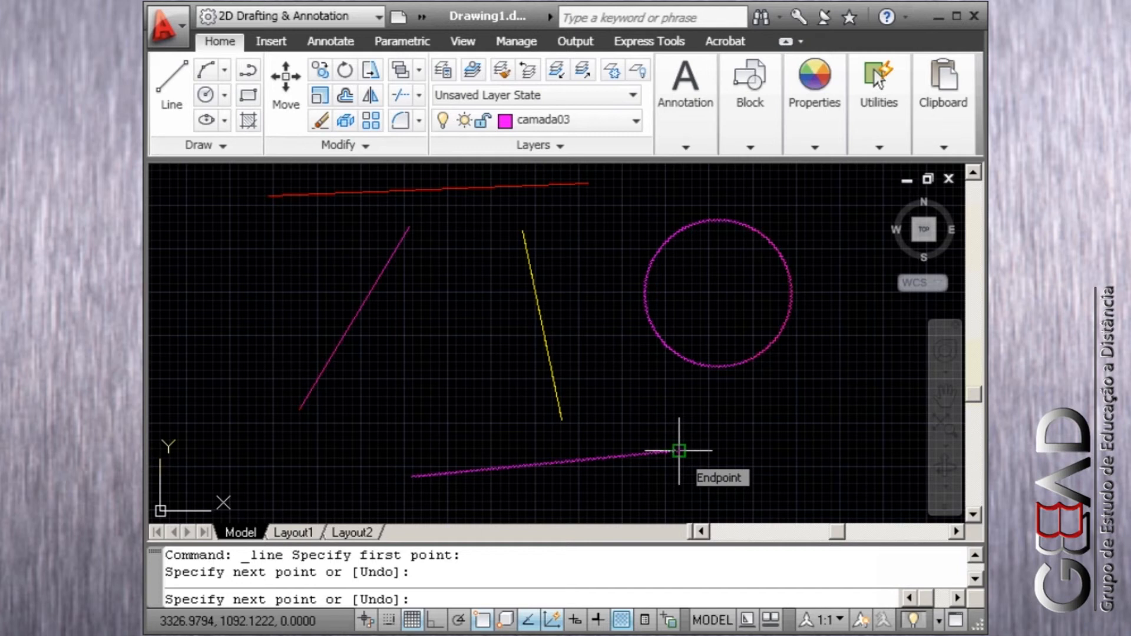
pyautogui.rightClick(679, 451)
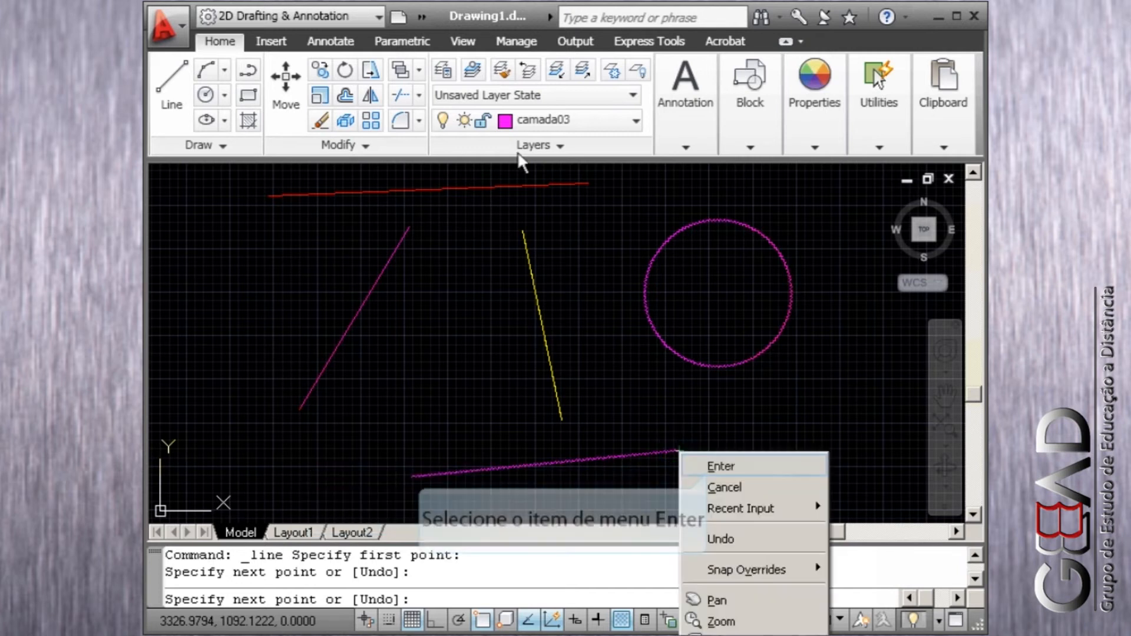
pyautogui.click(709, 467)
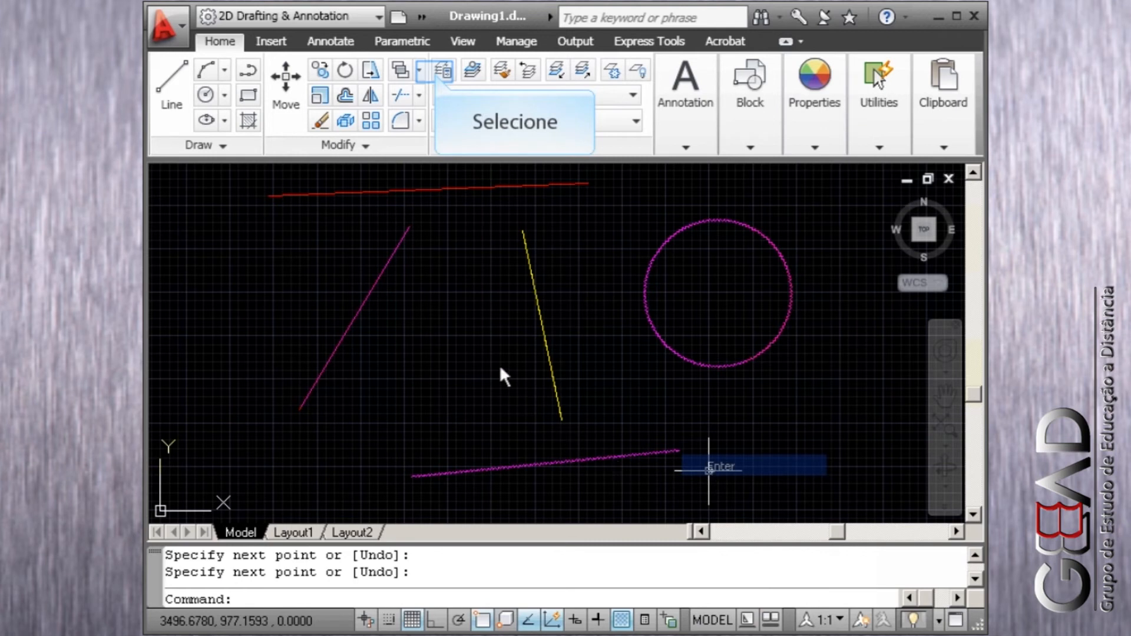
# Set the lineweight of layer camada01 to 0.60 mm in the layer manager
pyautogui.click(441, 71)
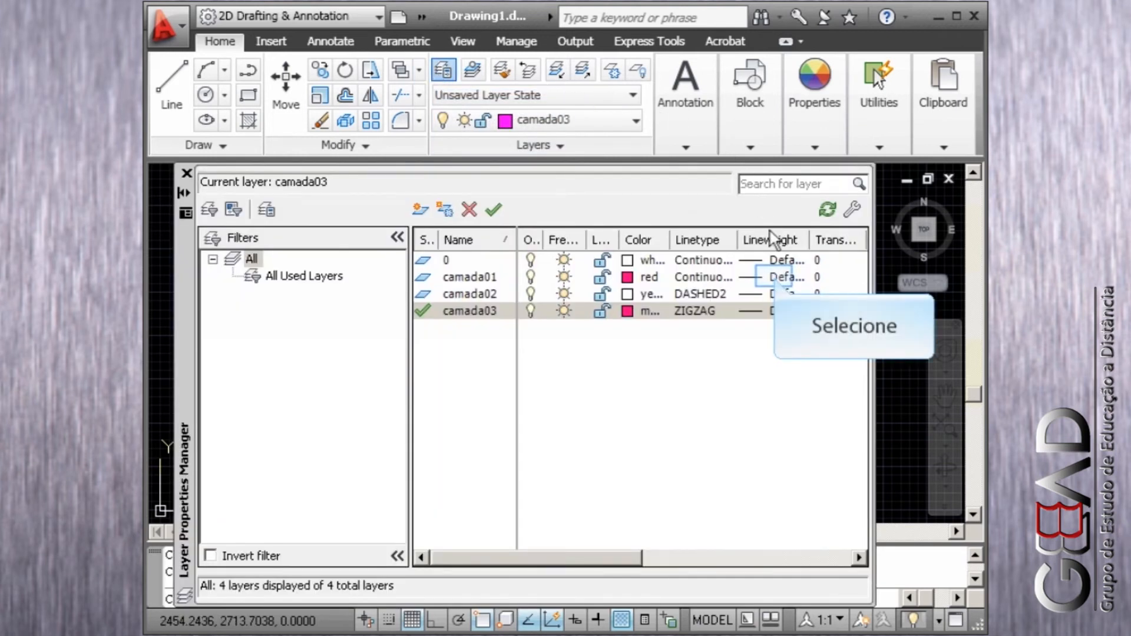
pyautogui.click(774, 275)
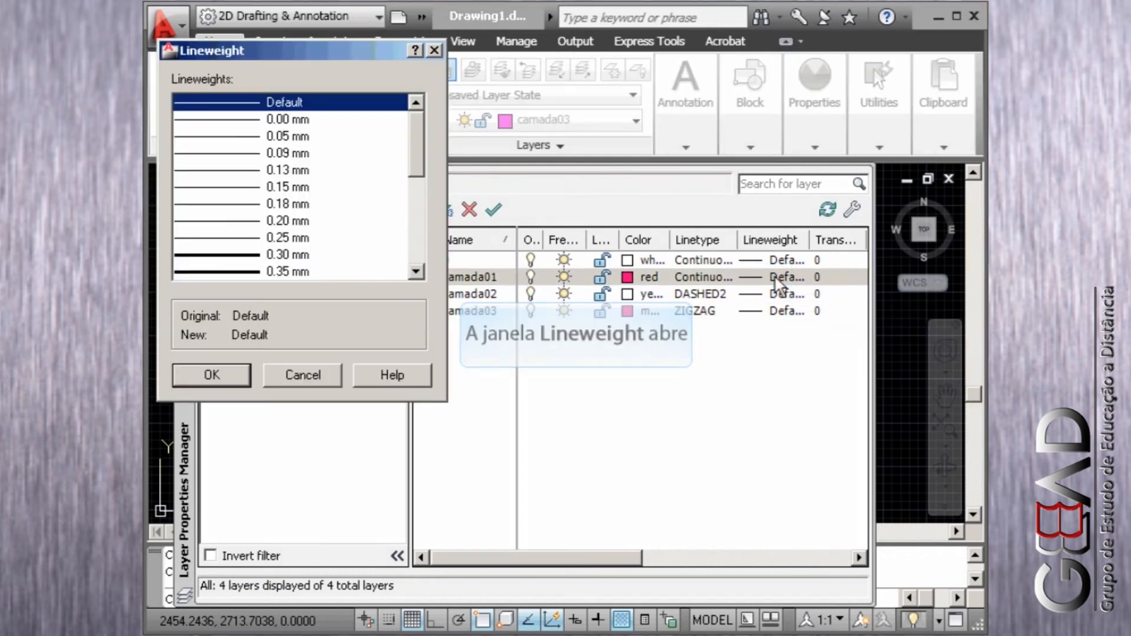
pyautogui.click(417, 259)
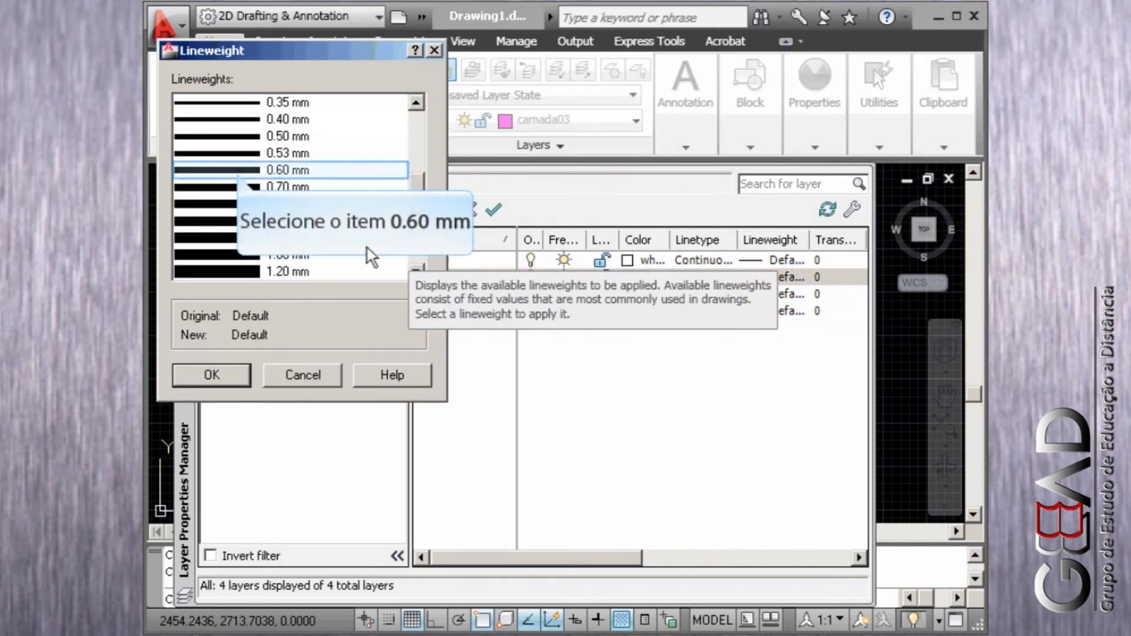
pyautogui.click(242, 171)
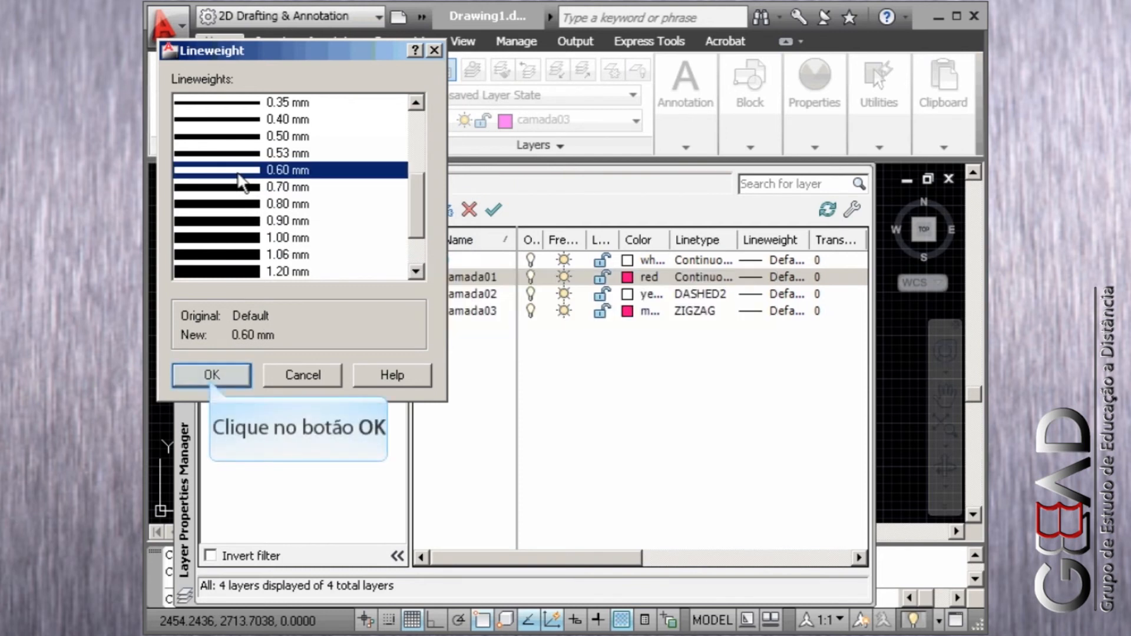
pyautogui.click(211, 375)
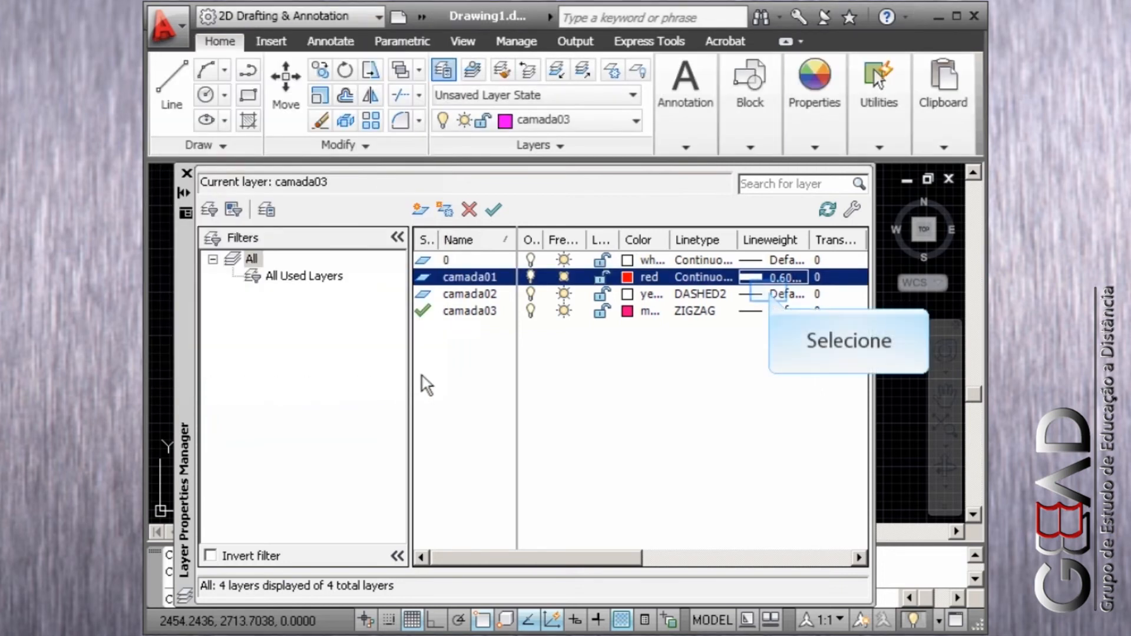
# Set the lineweight of layer camada02 to 1.00 mm and close the layer manager
pyautogui.click(774, 298)
pyautogui.click(422, 222)
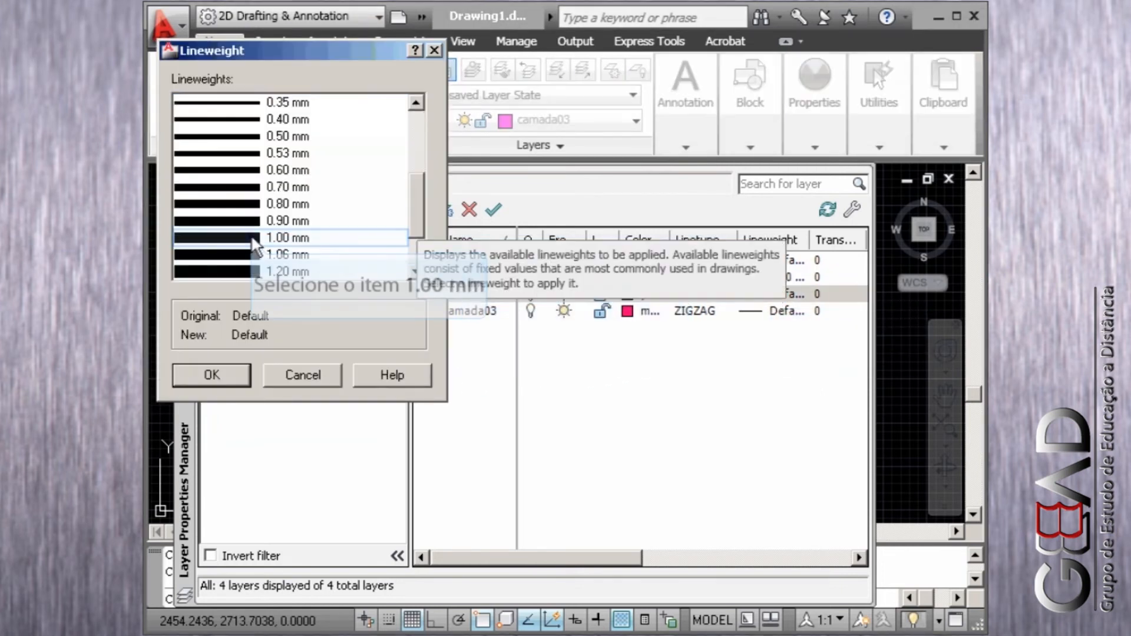
pyautogui.click(255, 238)
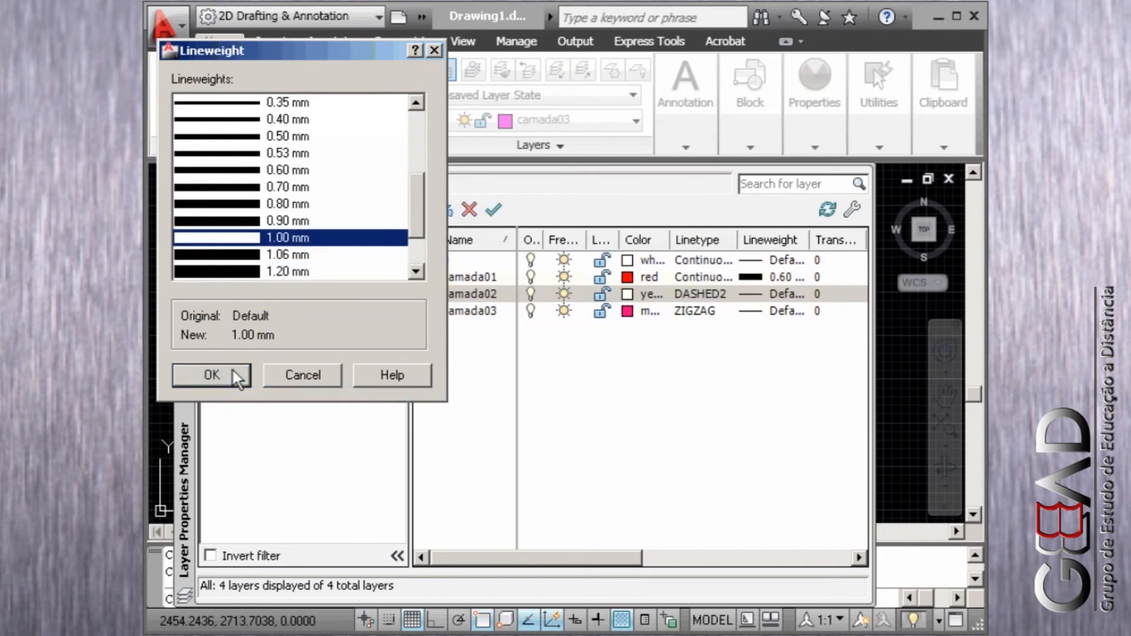
pyautogui.click(212, 376)
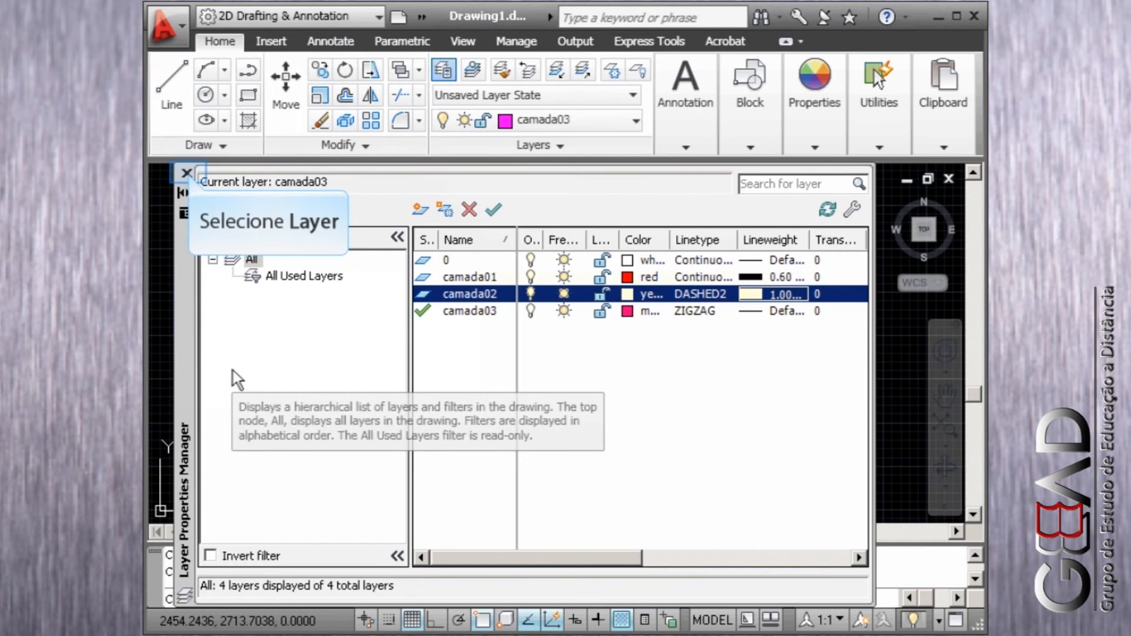
pyautogui.click(187, 172)
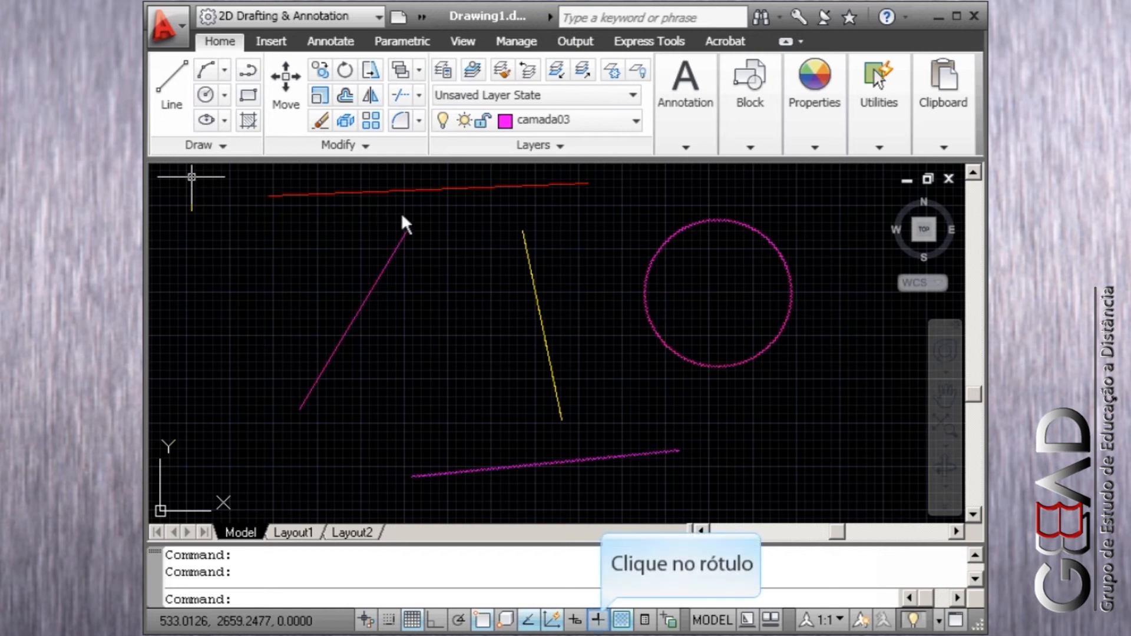
# Switch the lineweight display on to check the line thicknesses in the drawing, and switch it off again
pyautogui.click(600, 619)
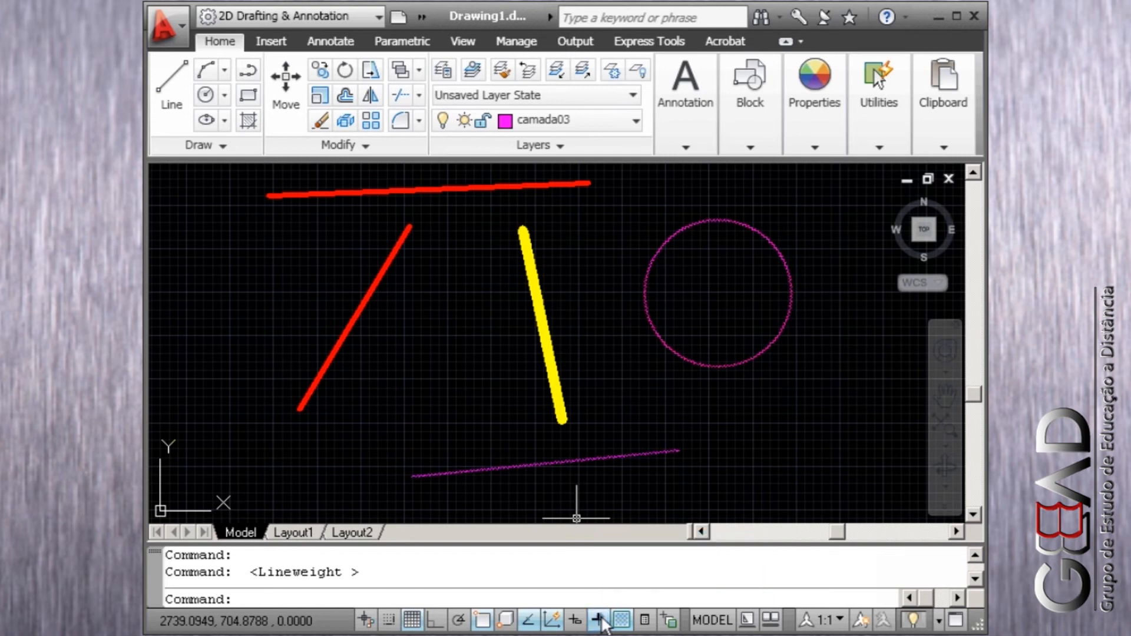
pyautogui.click(600, 620)
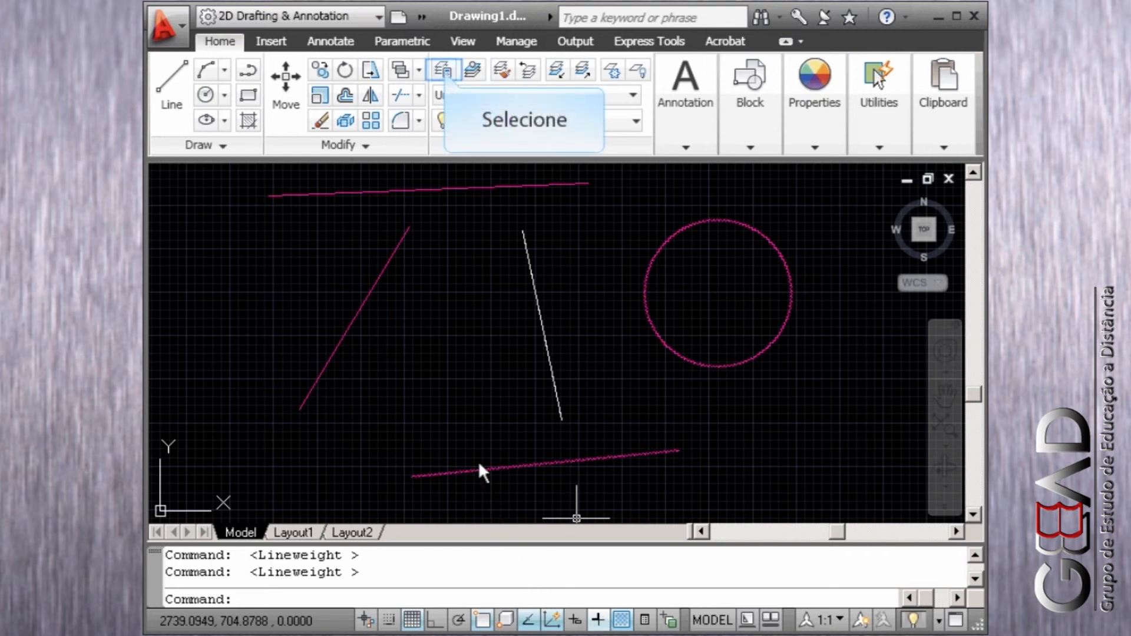
# Disable plotting for layer camada01, close the layer manager and switch on the lineweight display
pyautogui.click(444, 70)
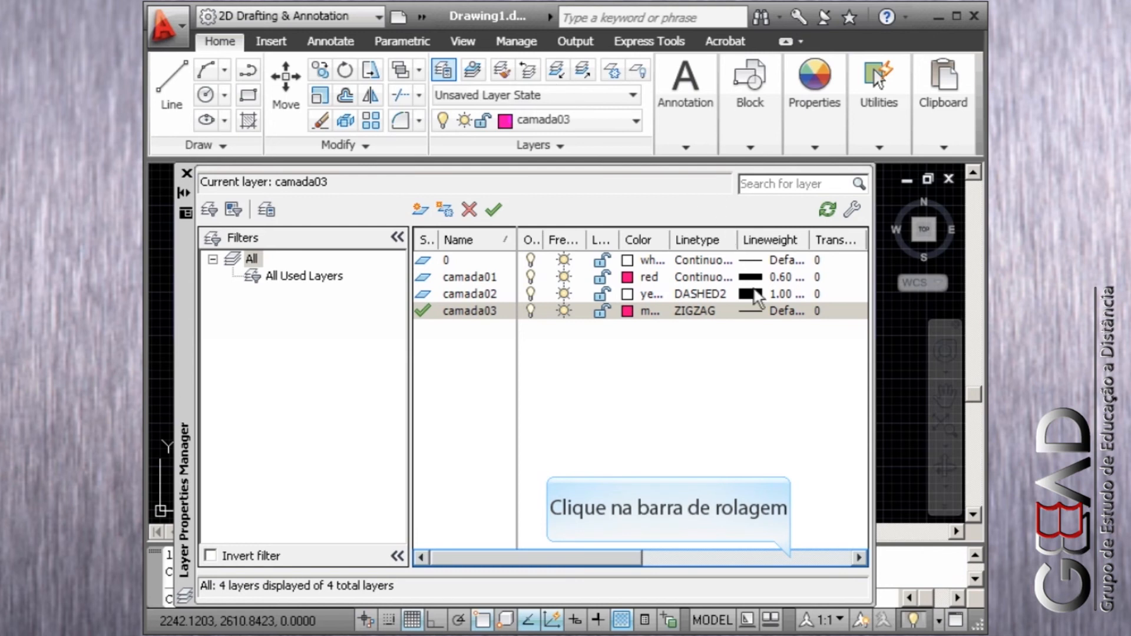
pyautogui.click(792, 563)
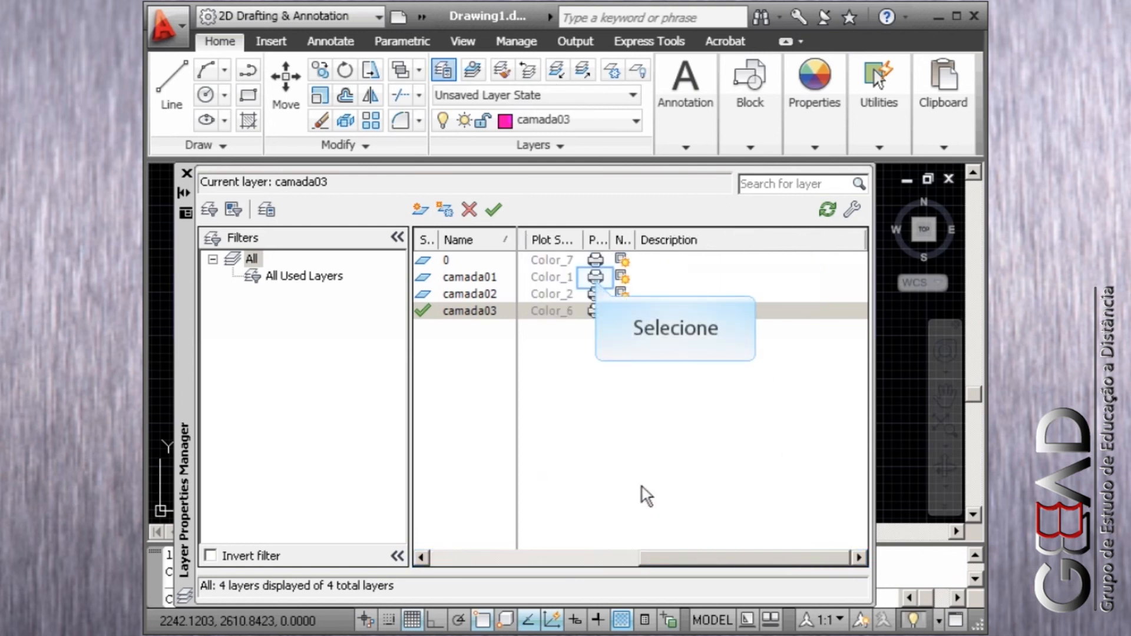
pyautogui.click(596, 278)
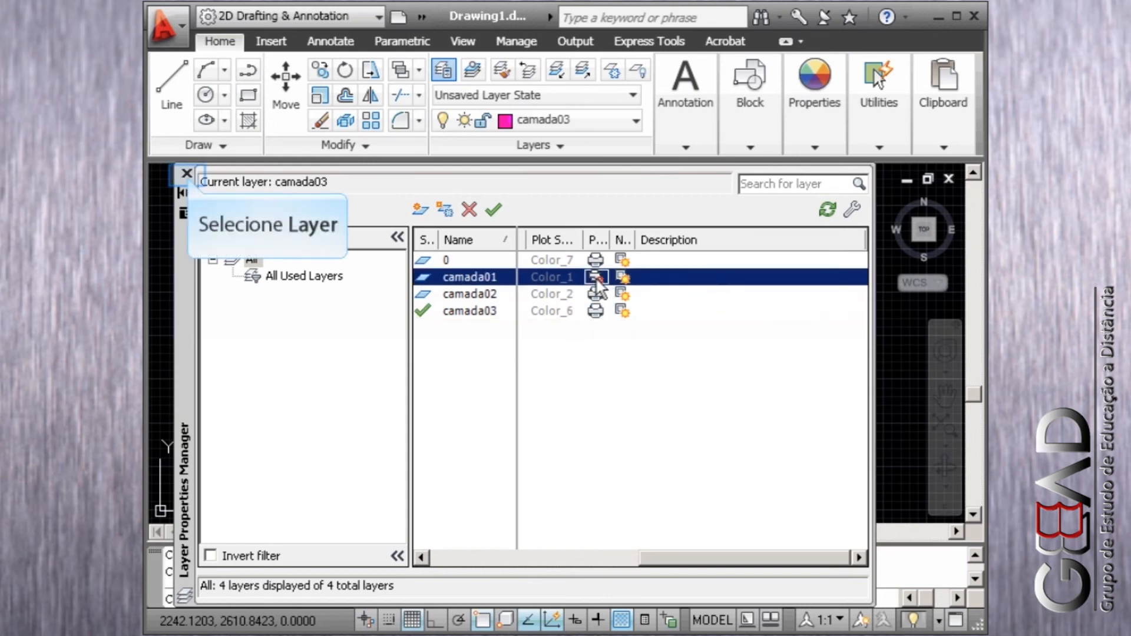
pyautogui.click(187, 173)
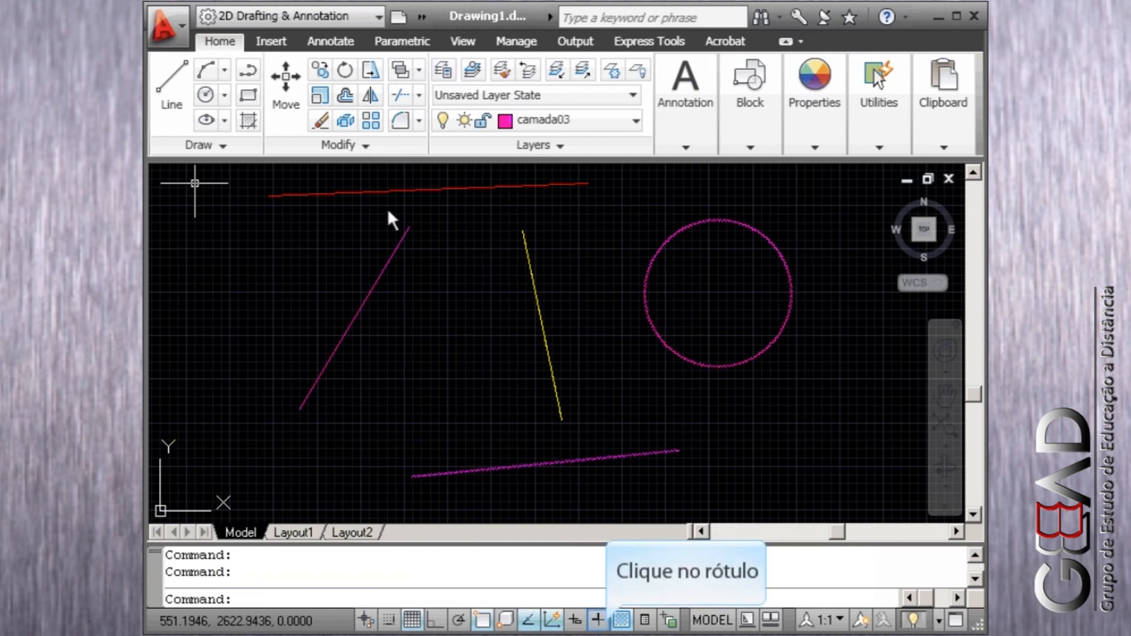
pyautogui.click(598, 620)
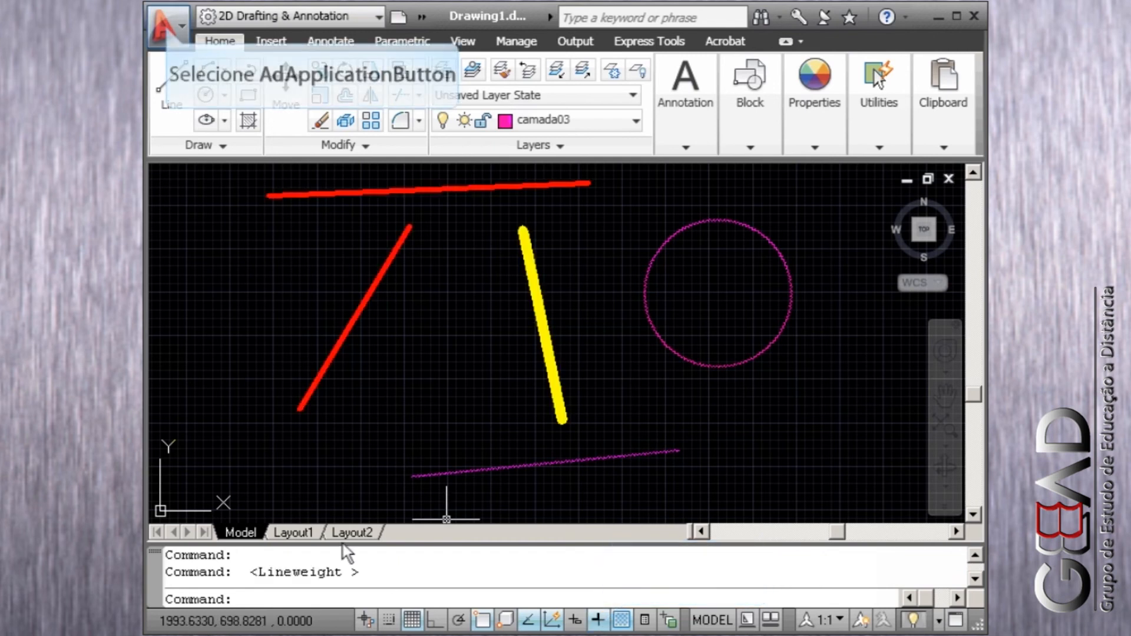
# Set up a plot with the DWG To PDF.pc3 plotter, Extents as plot area, the plot centered and Landscape orientation
pyautogui.click(166, 24)
pyautogui.click(212, 369)
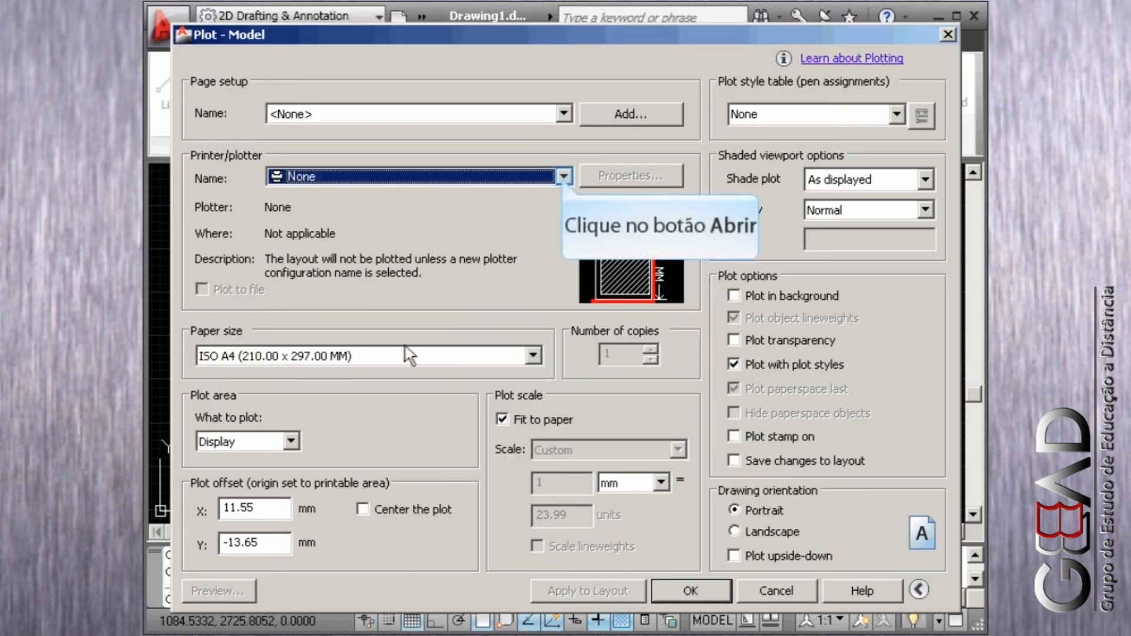
pyautogui.click(564, 177)
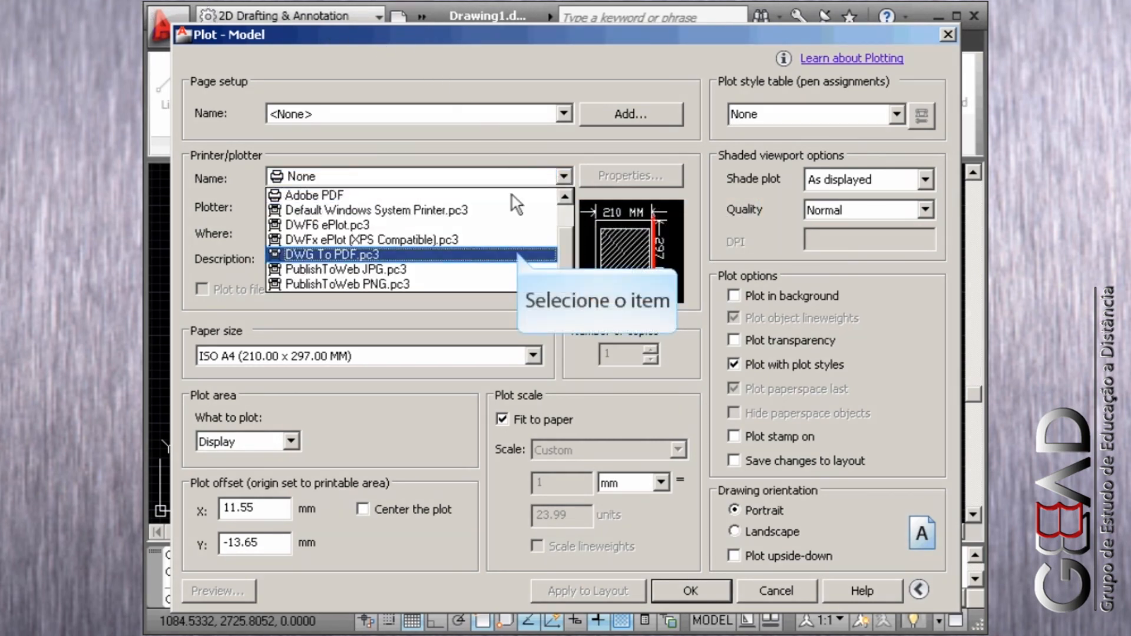
pyautogui.click(519, 254)
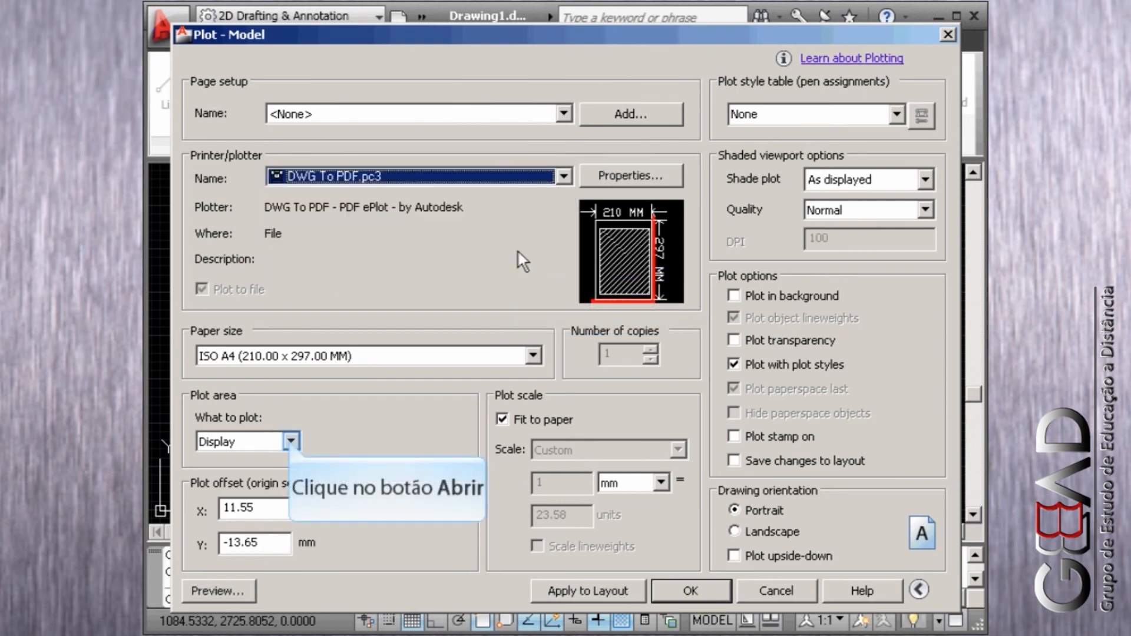
pyautogui.click(291, 442)
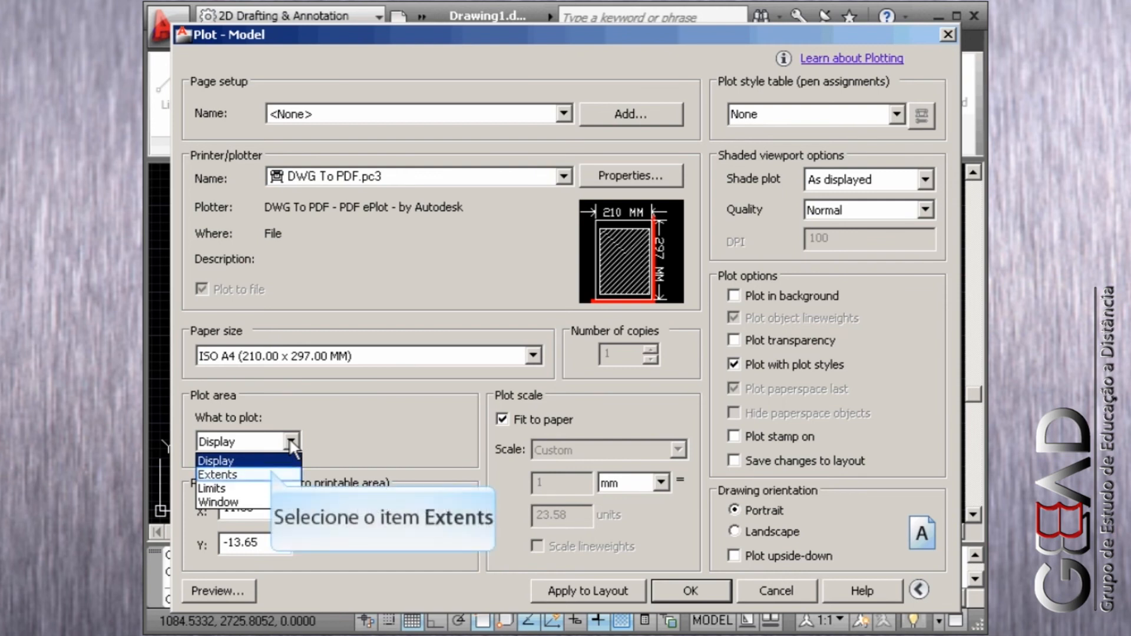
pyautogui.click(271, 472)
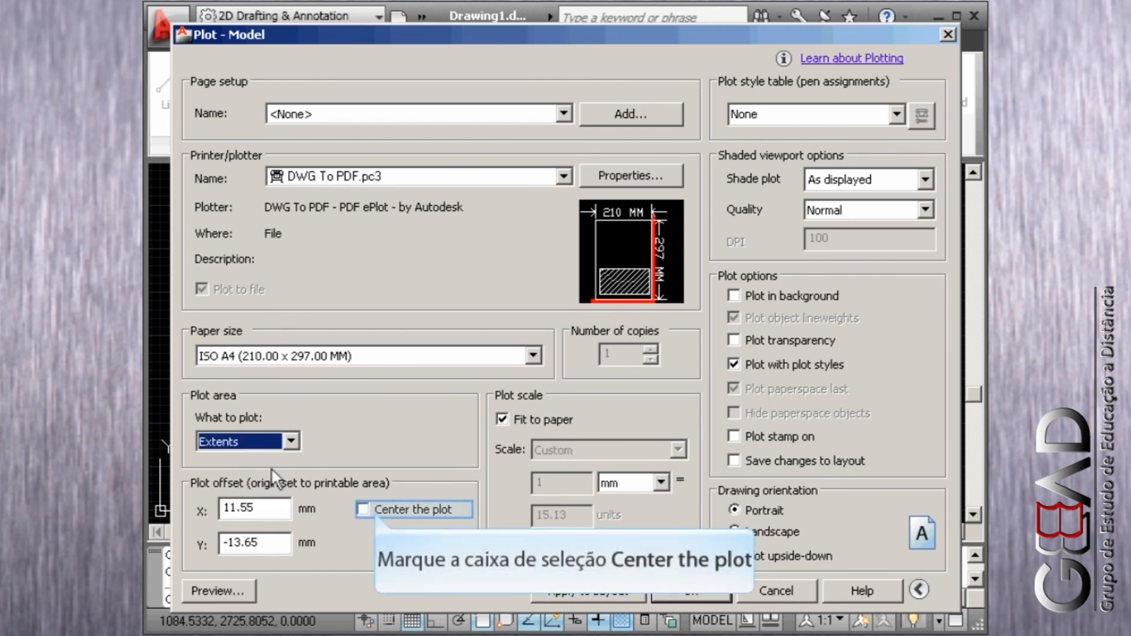
pyautogui.click(374, 510)
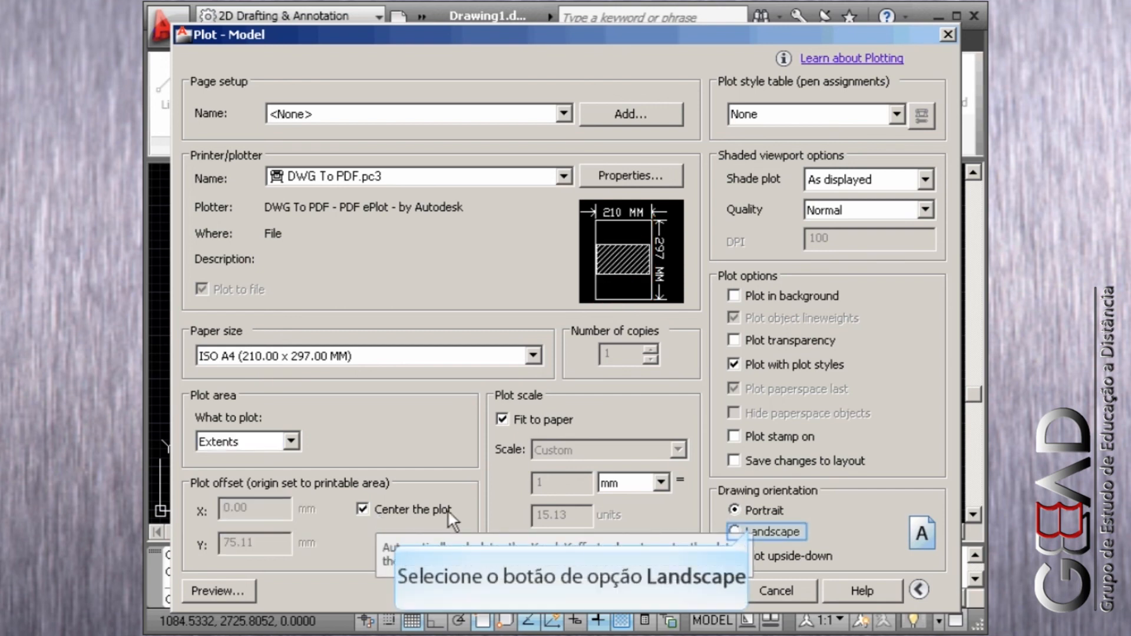
pyautogui.click(751, 530)
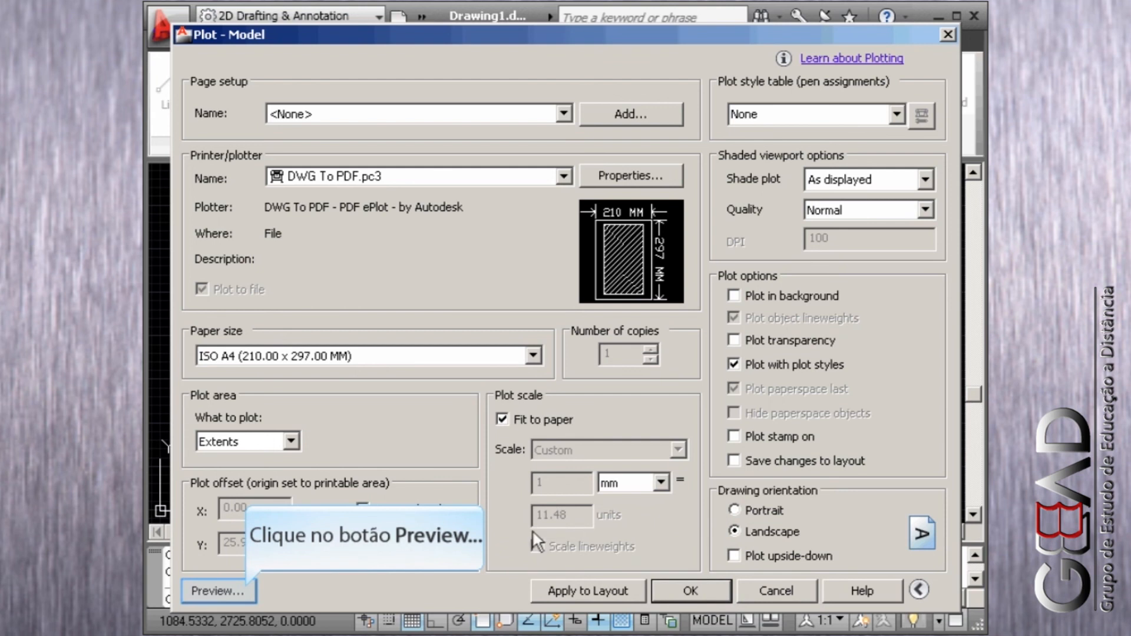
# Preview the plot to check which layers are printed, exit the preview and cancel the plot
pyautogui.click(243, 590)
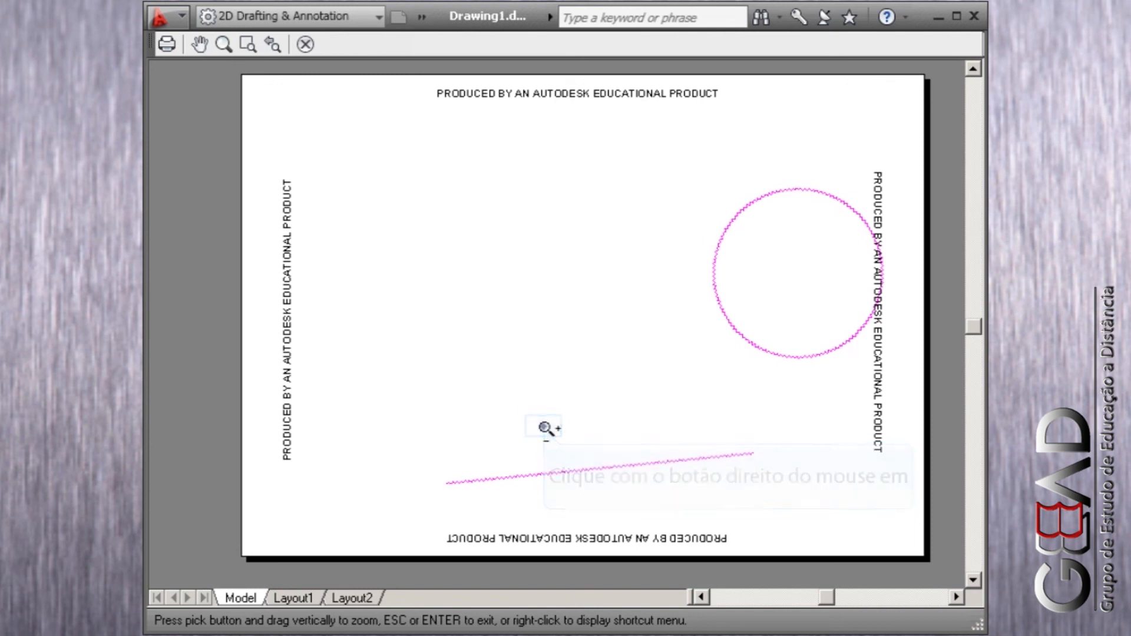
pyautogui.rightClick(546, 428)
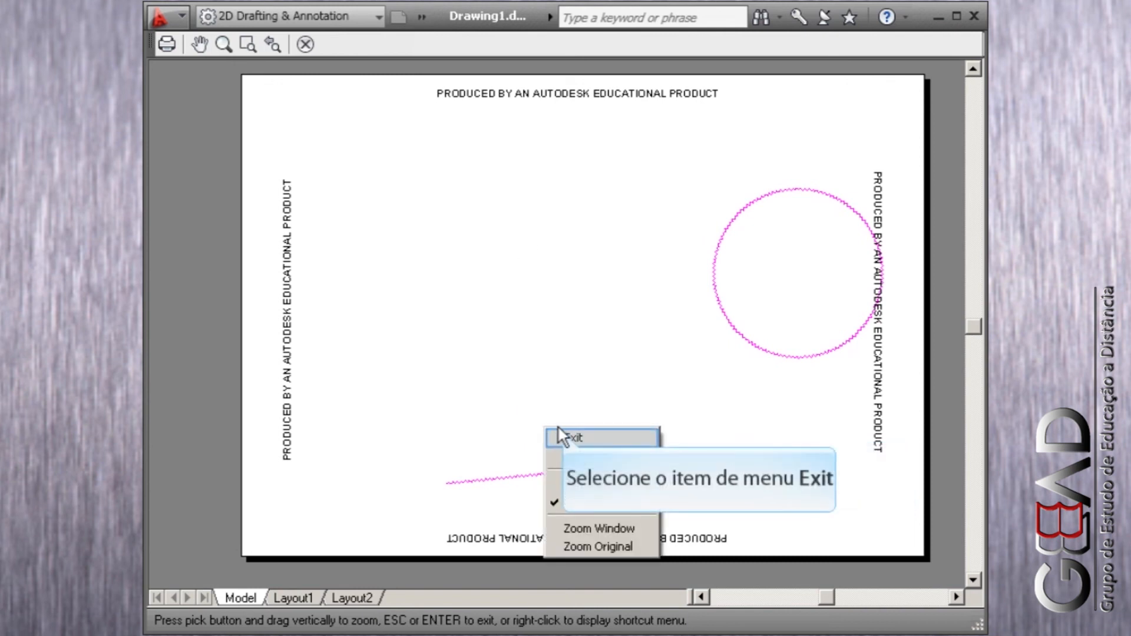
pyautogui.click(564, 437)
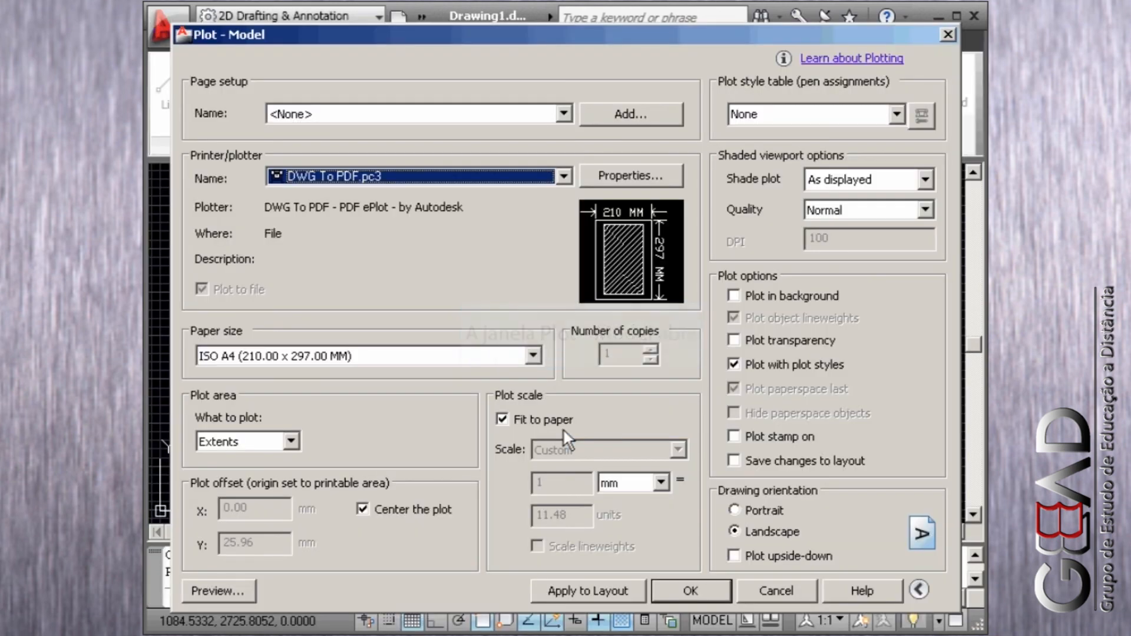
pyautogui.click(795, 588)
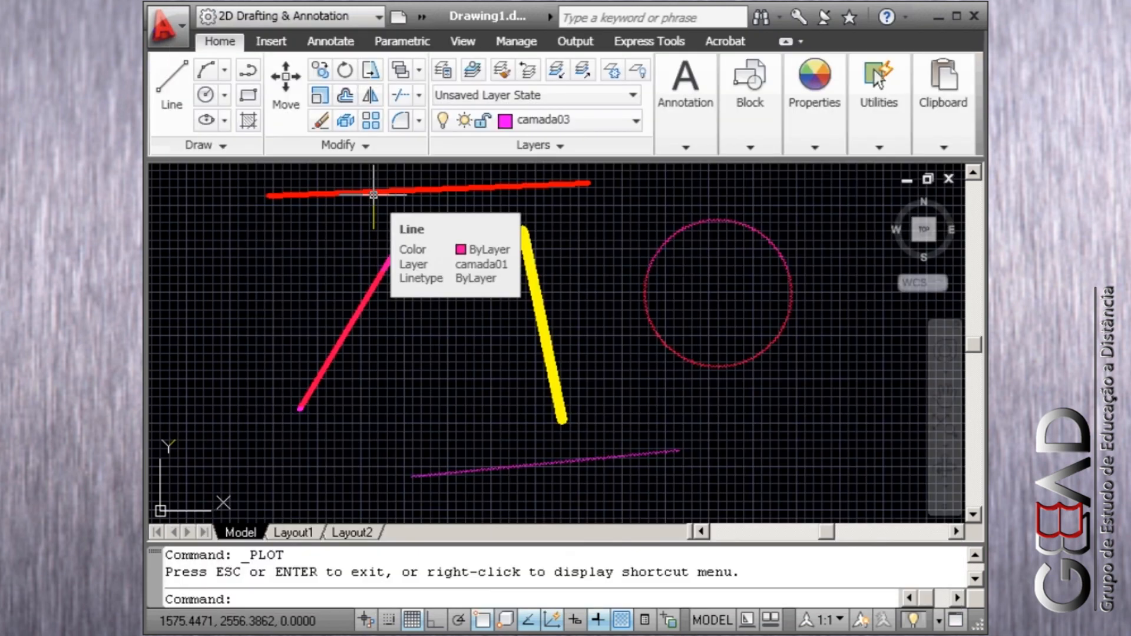